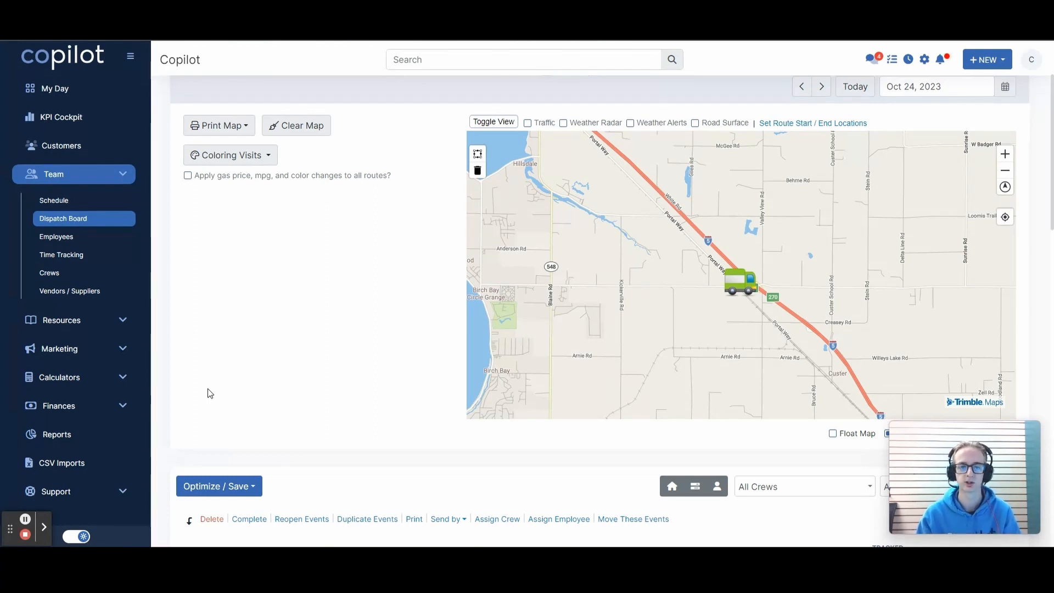
Start a new quick dispatch template and name it "2023 Basic Snow Removal".
scroll(209, 392, "up", 2)
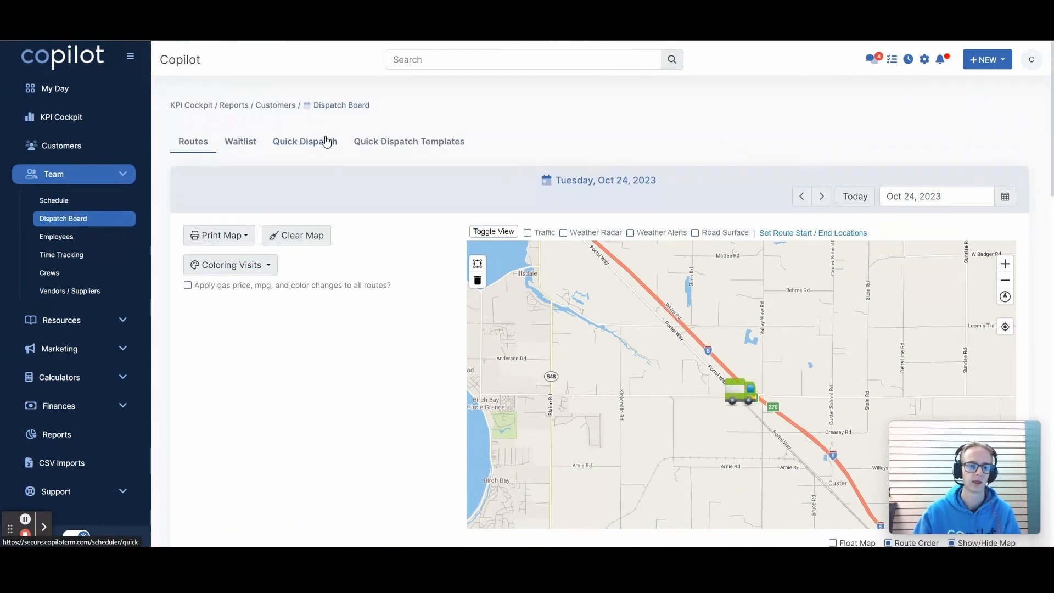
left_click(383, 145)
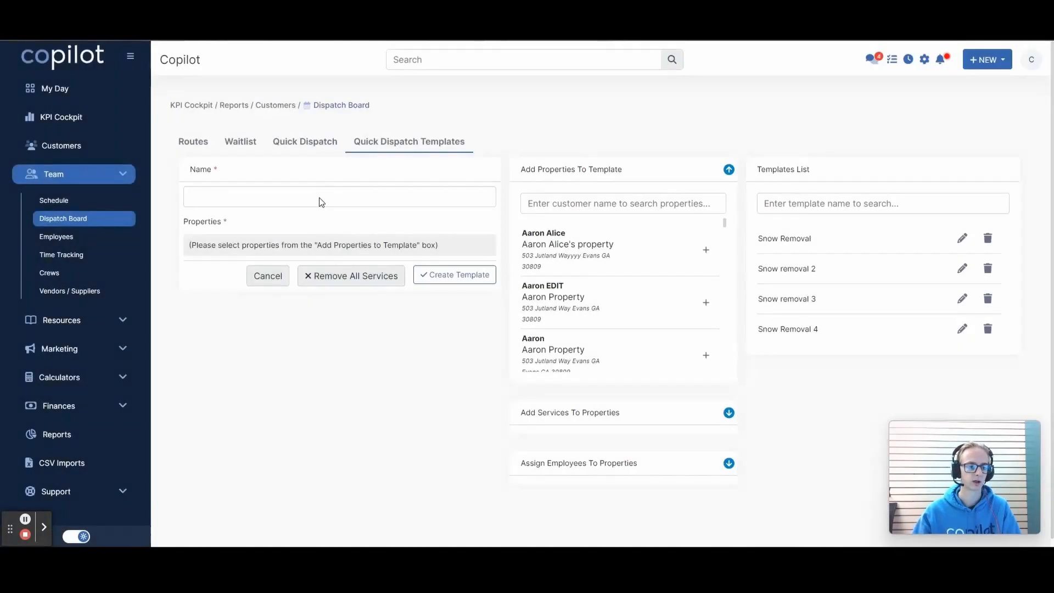
left_click(319, 198)
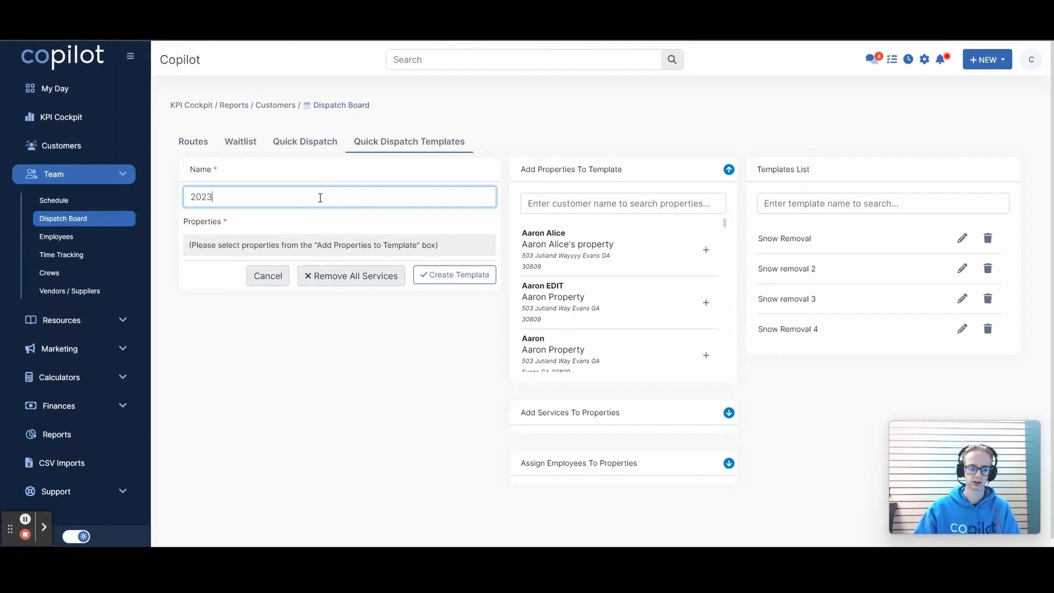
type("2023 Basic Snow")
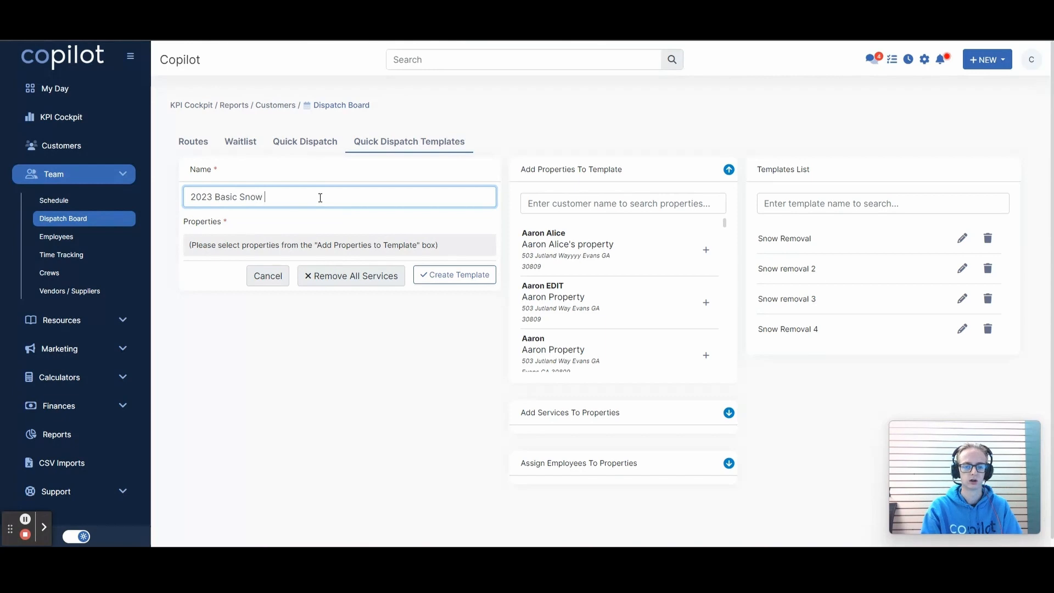
type(" Remob")
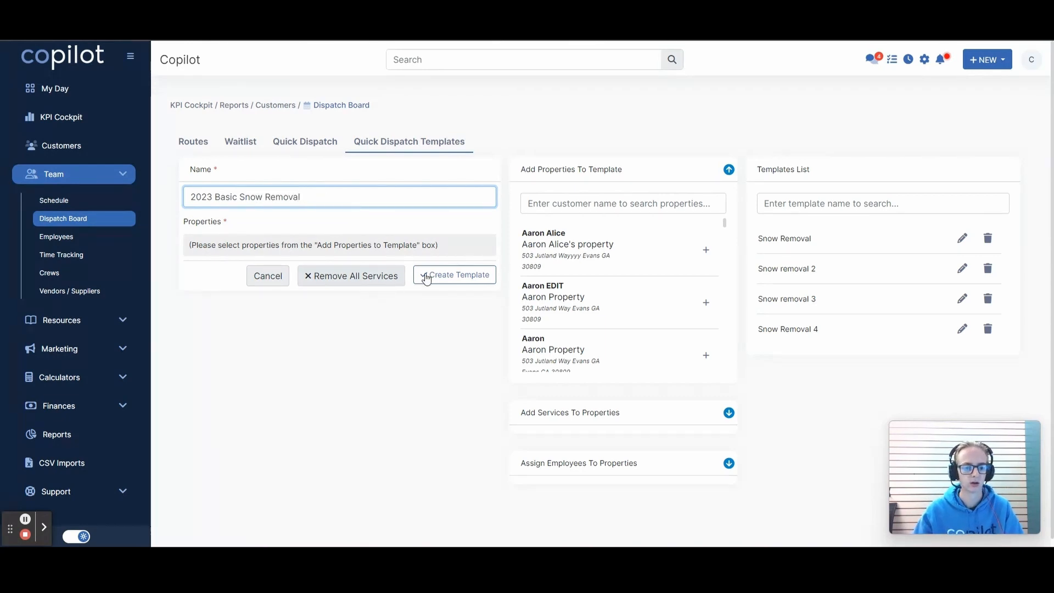
Add a customer property in Evans, GA to the template, plus the Mooresville, NC property found by searching the customer's first name.
scroll(468, 242, "down", 1)
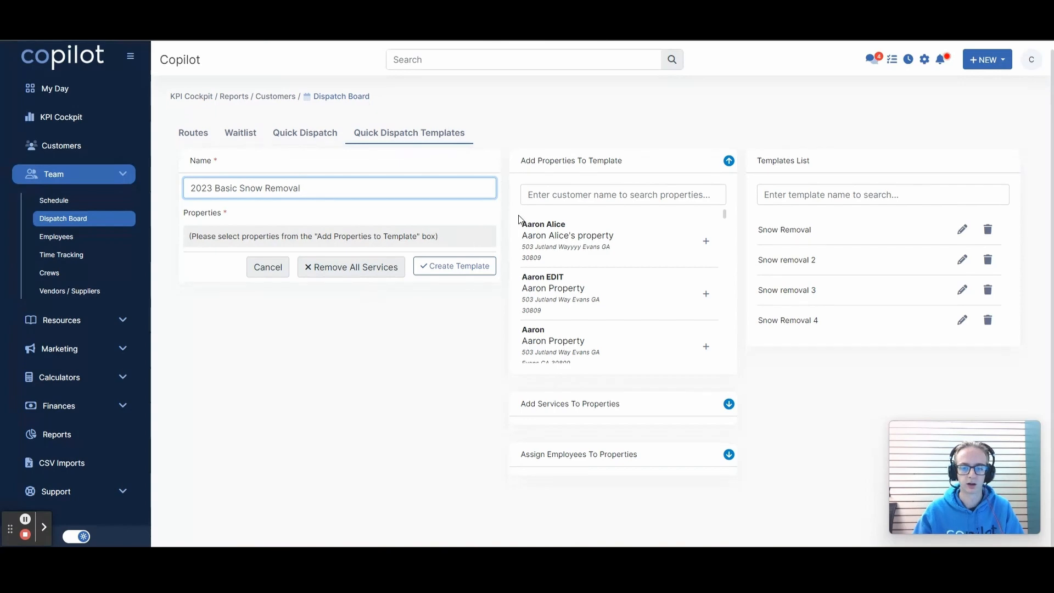
left_click(703, 294)
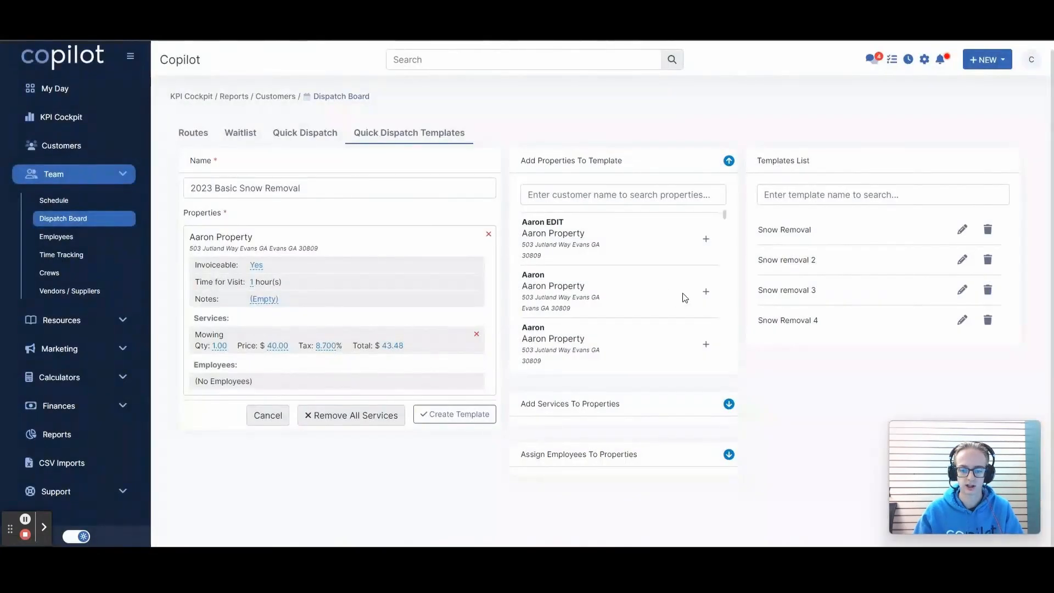
scroll(686, 298, "down", 5)
scroll(686, 298, "down", 2)
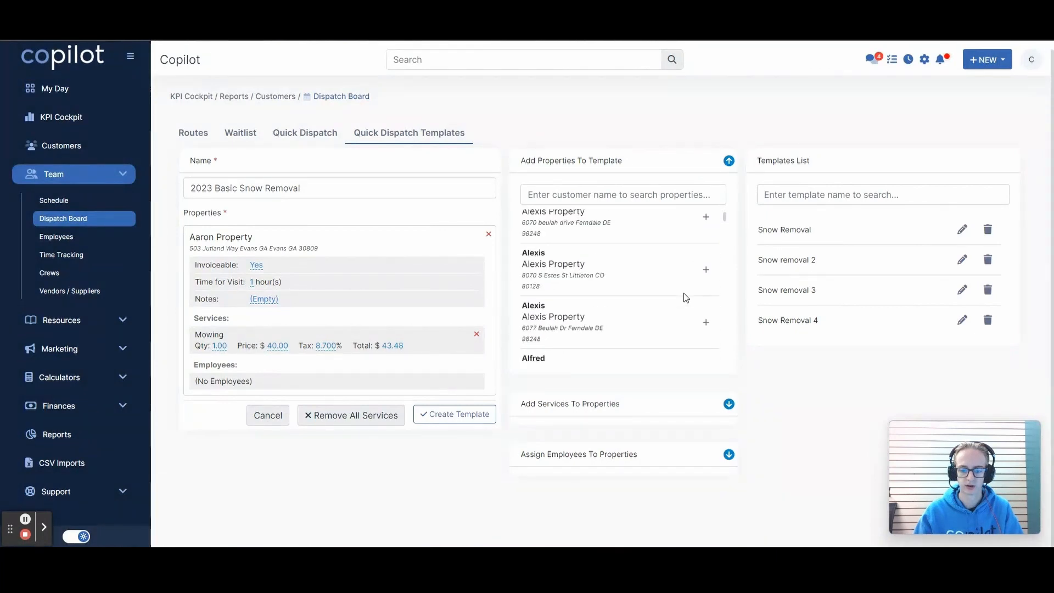
left_click(621, 190)
type("john")
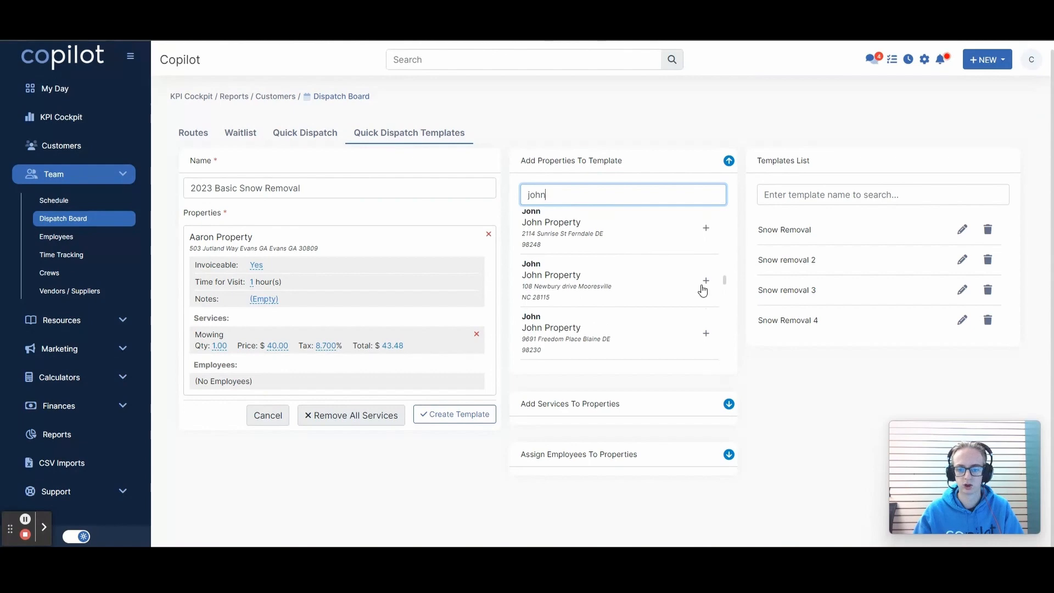
left_click(701, 279)
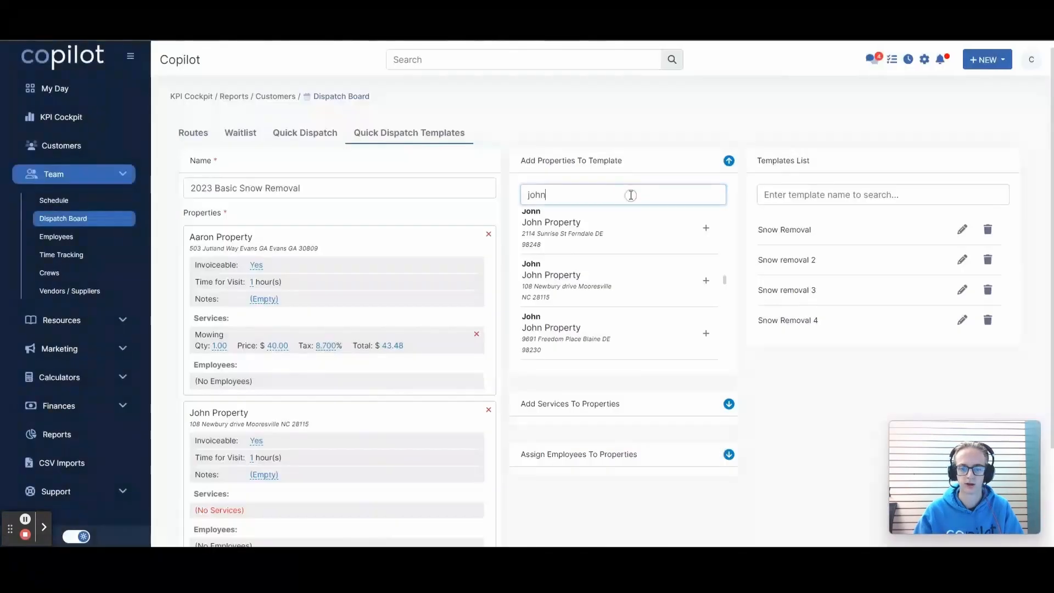
Search for another customer by name and add their Augusta, GA property to the template.
left_click_drag(630, 194, 522, 203)
type("kimb")
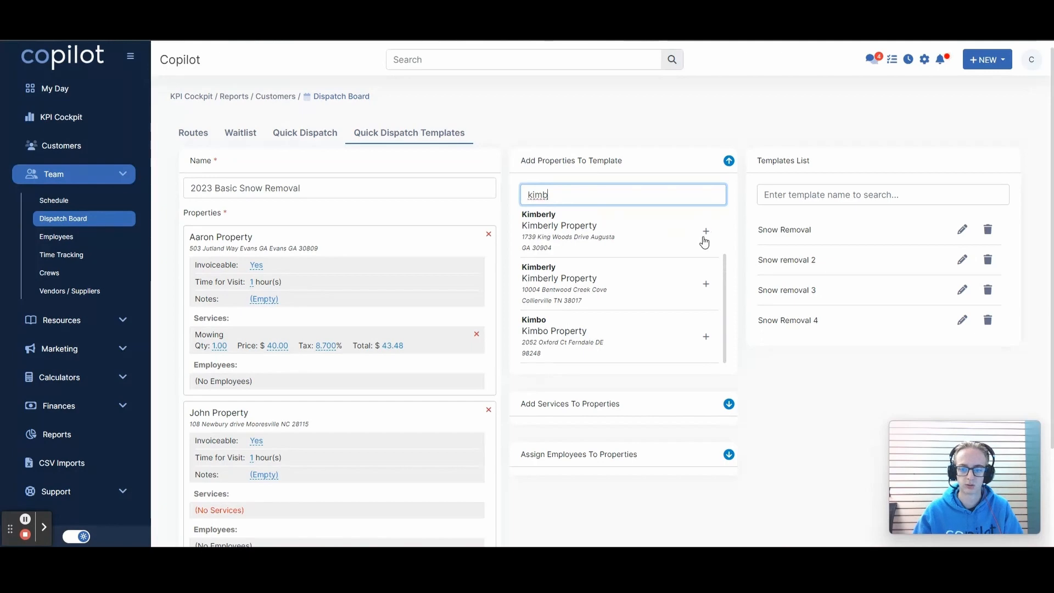
left_click(704, 231)
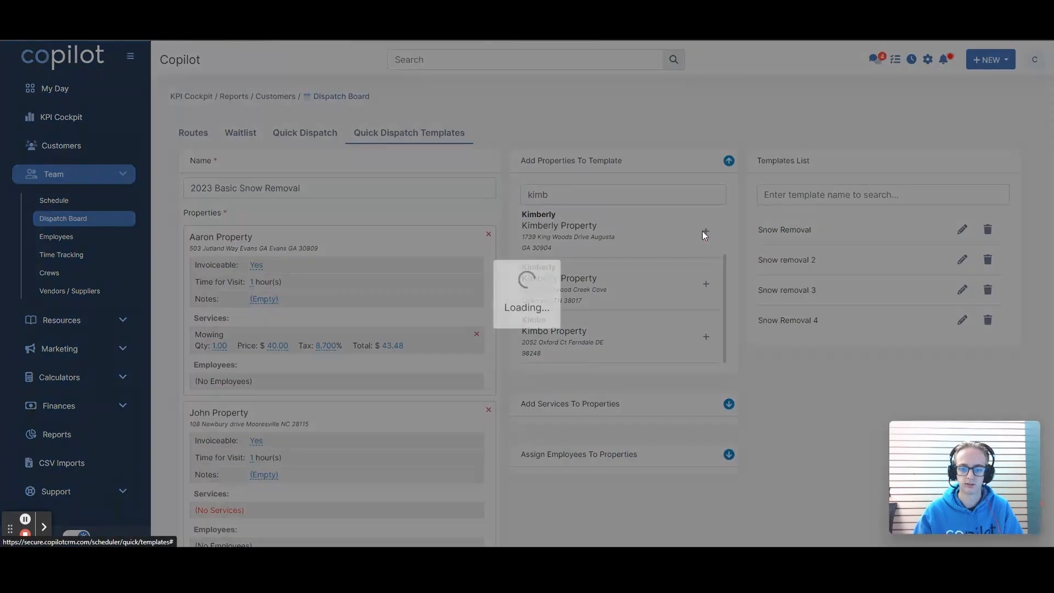
scroll(306, 313, "down", 4)
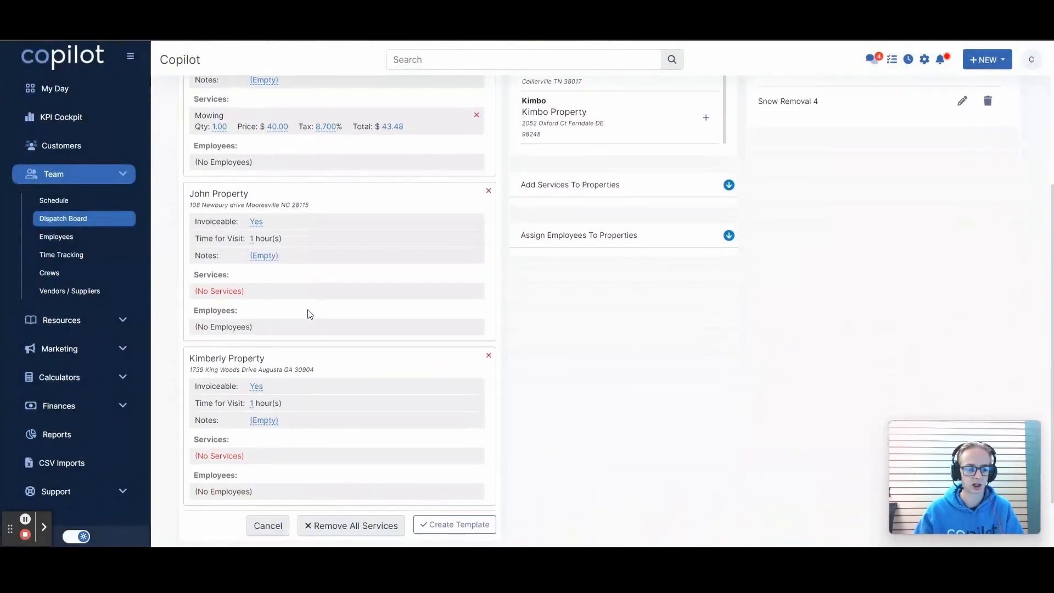
Search the services for "snow" and add the Snow Removal service to the template's properties.
scroll(385, 317, "up", 3)
scroll(393, 318, "up", 2)
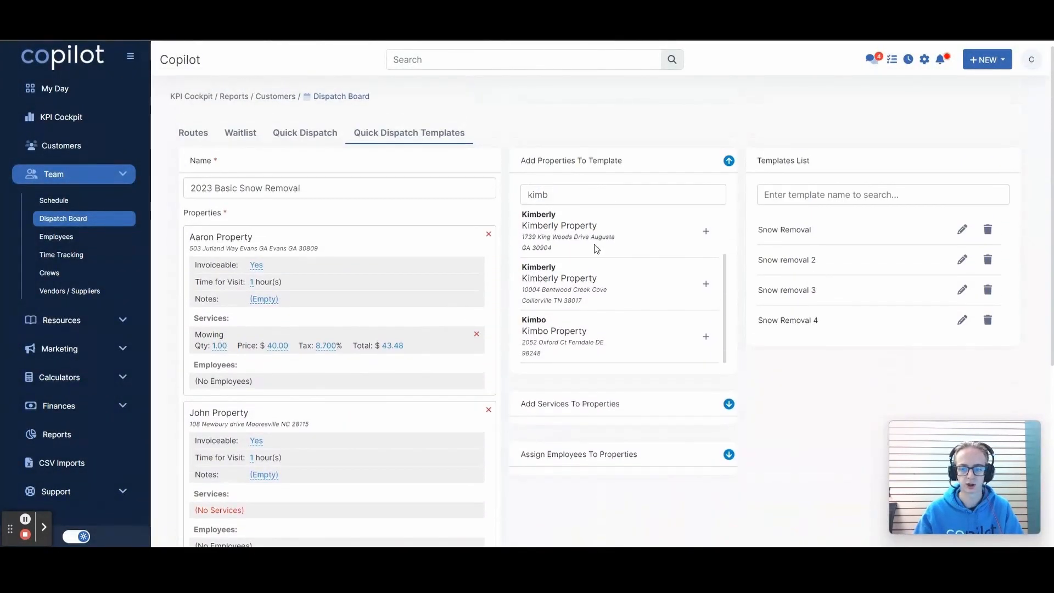
left_click(730, 162)
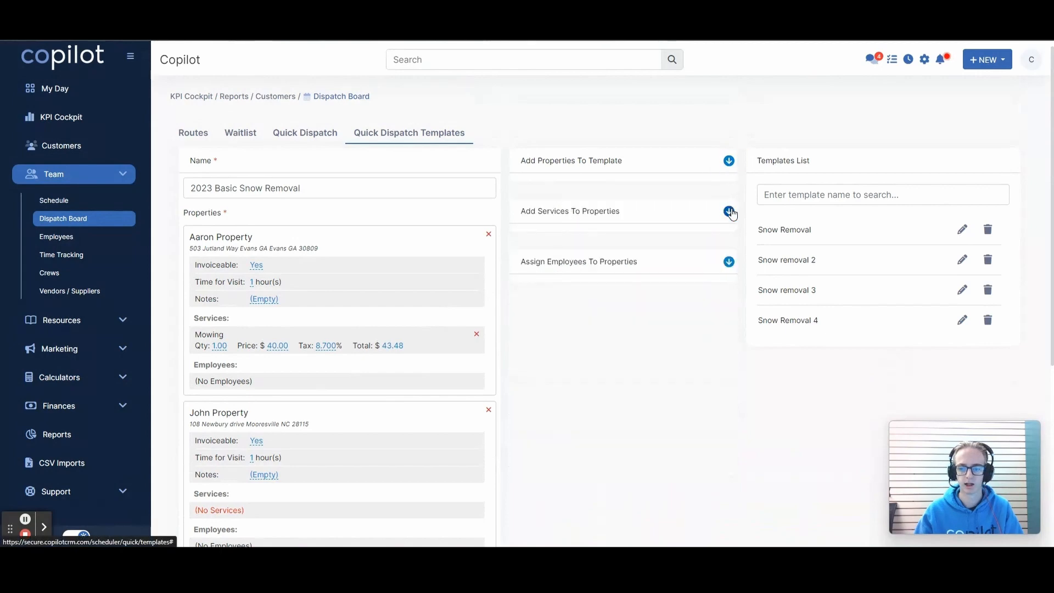
left_click(728, 210)
left_click(609, 246)
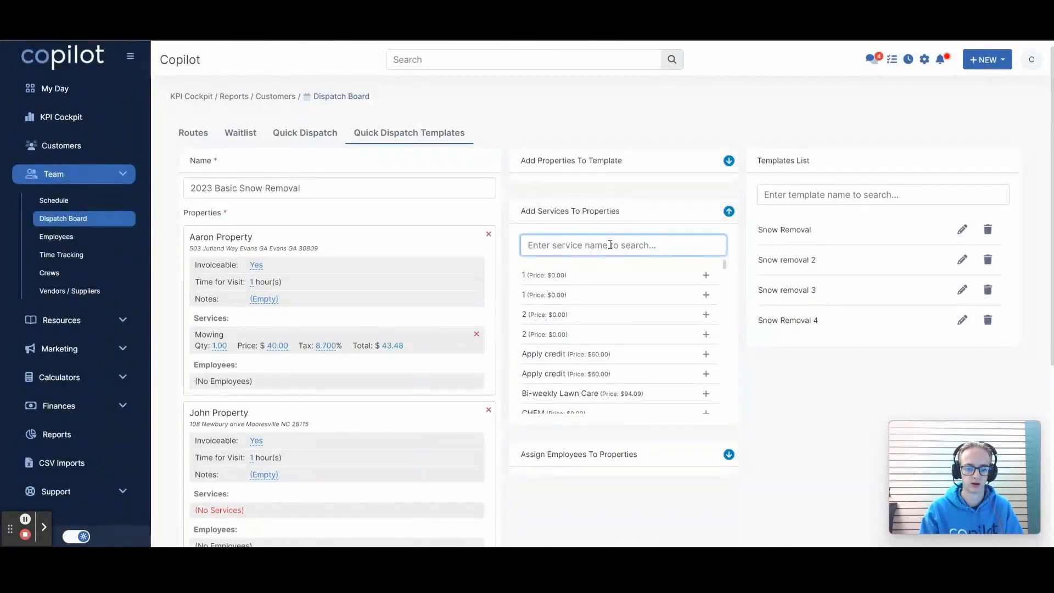
type("snow")
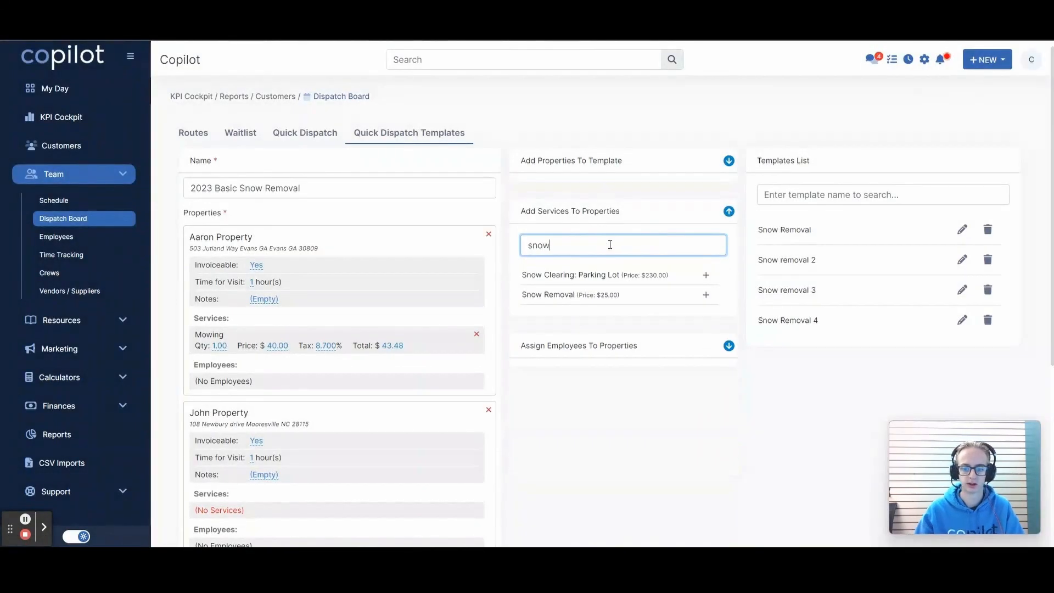
left_click(706, 295)
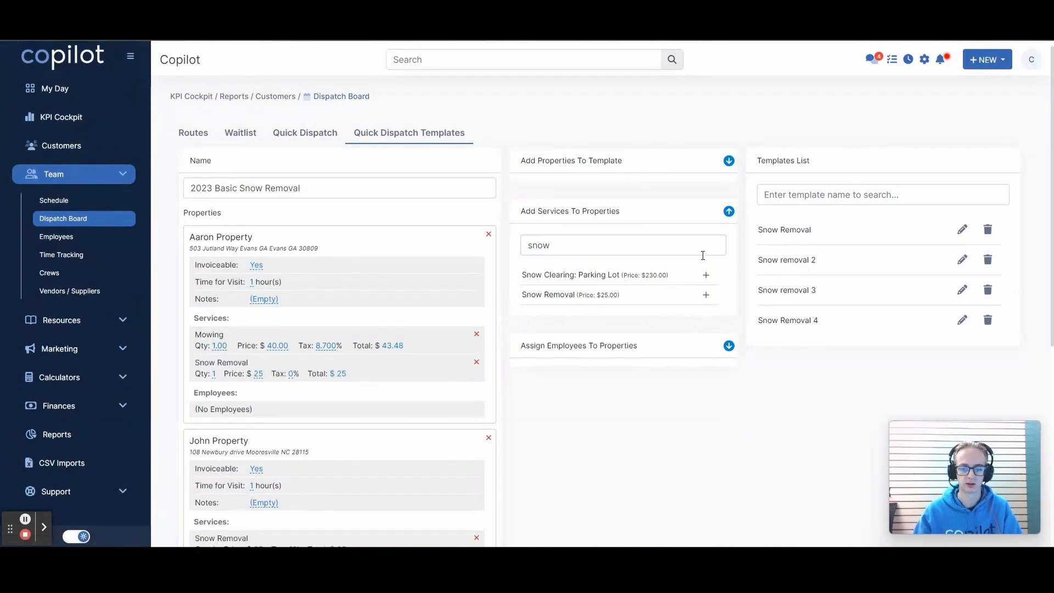
Assign the second listed employee to the template's properties, choosing by employee rather than by crew.
left_click(728, 211)
left_click(726, 264)
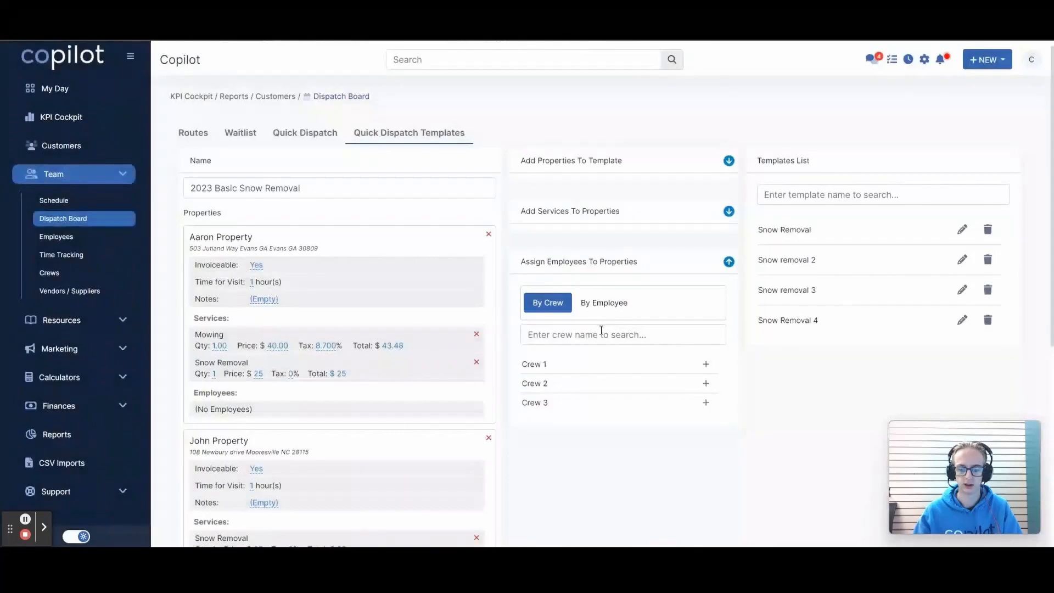
left_click(602, 303)
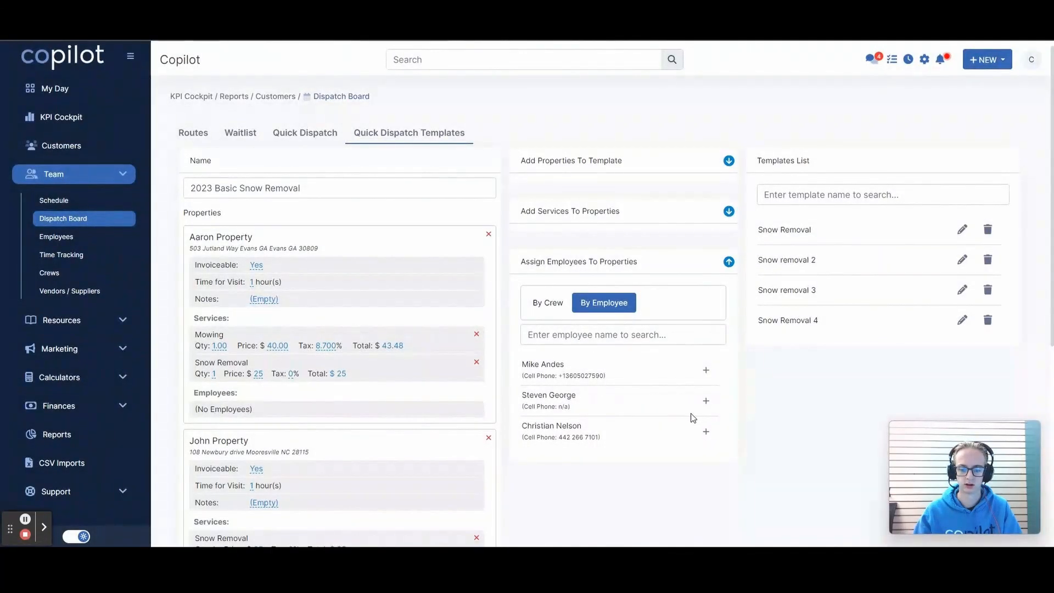
left_click(706, 401)
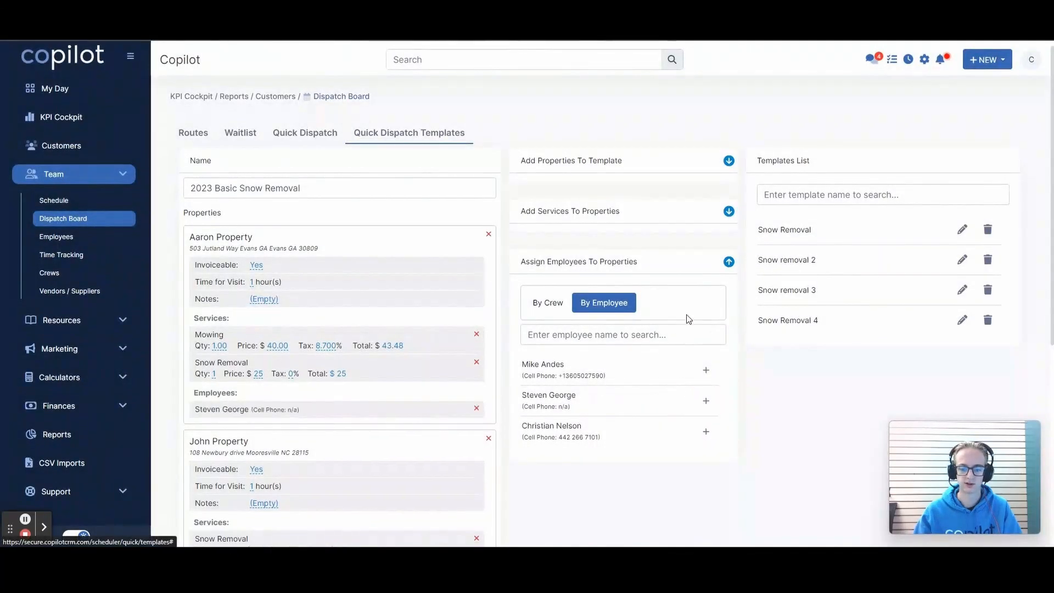
left_click(726, 263)
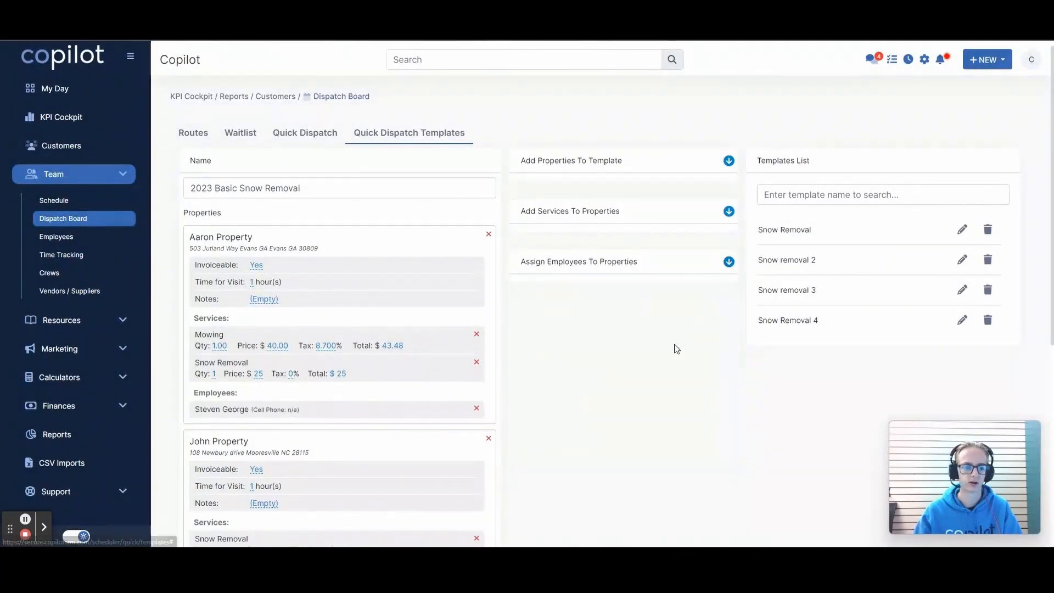
Enter the note "Do not plow sidewalk" for the Evans, GA property.
scroll(676, 349, "down", 1)
scroll(676, 349, "down", 1)
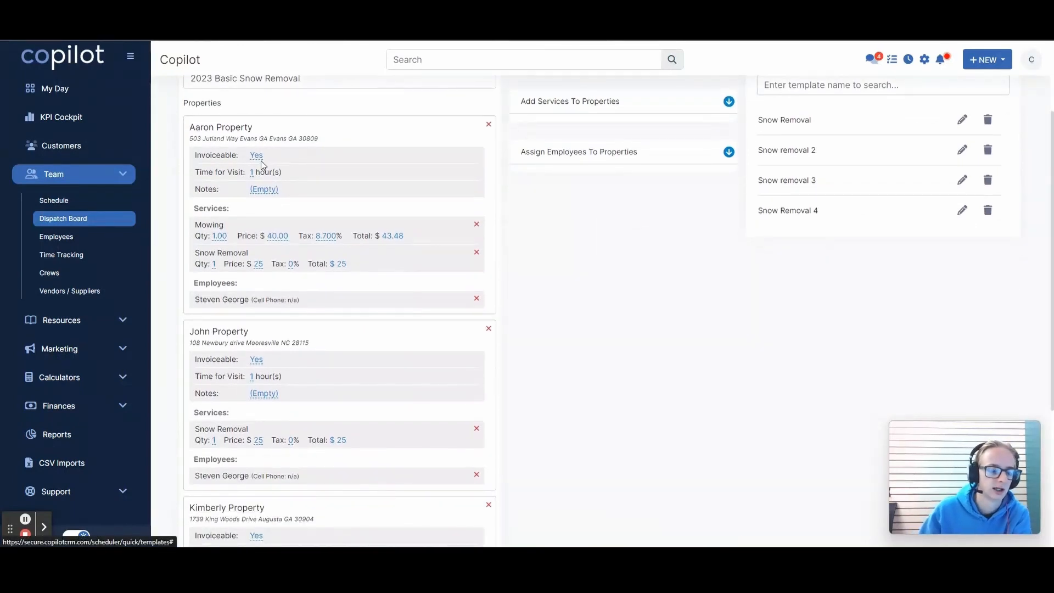
left_click(265, 191)
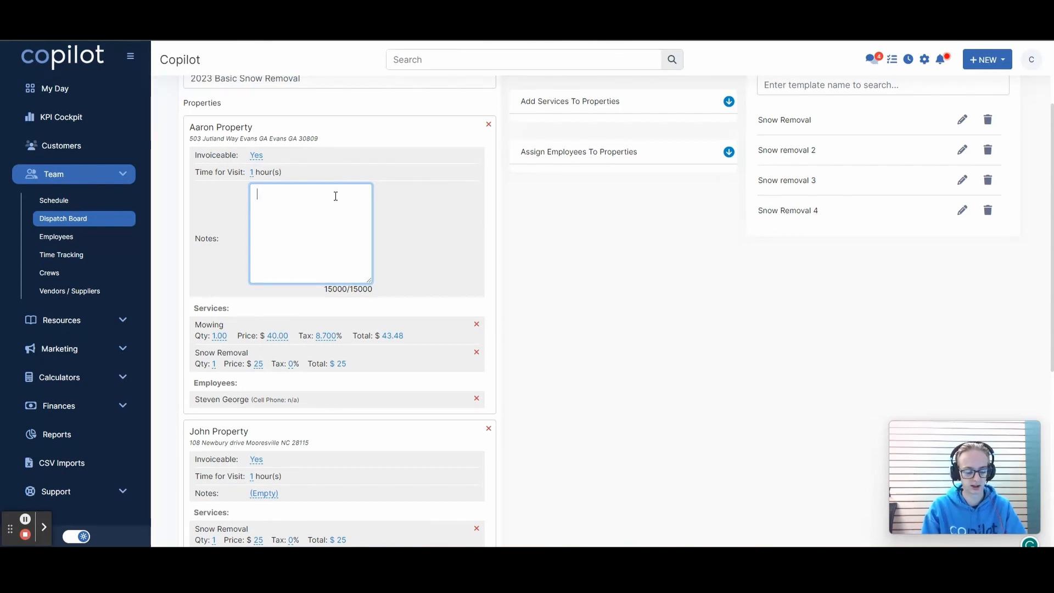
type("Do not")
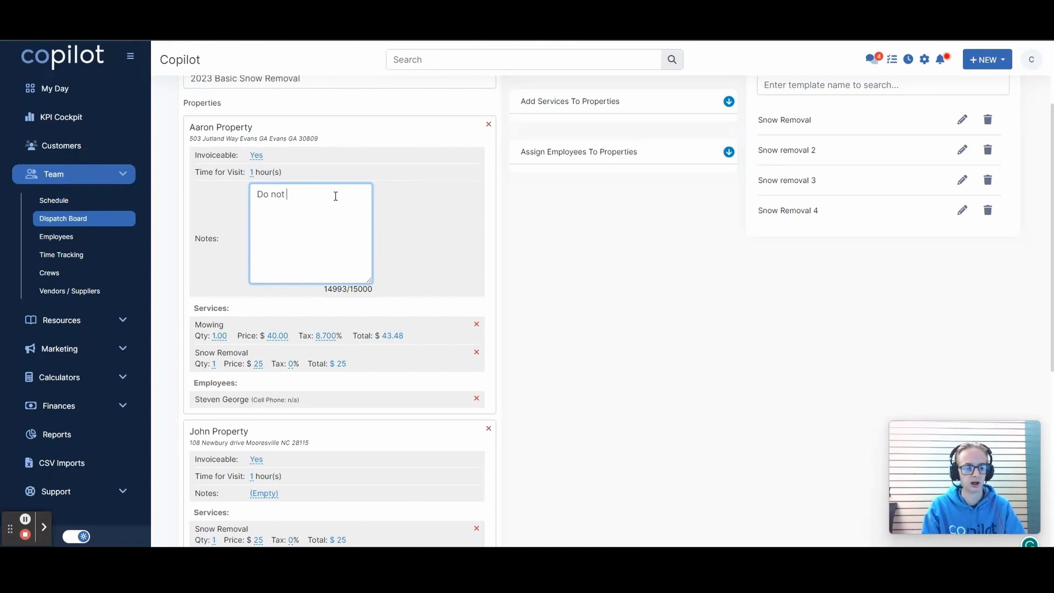
type(" plow")
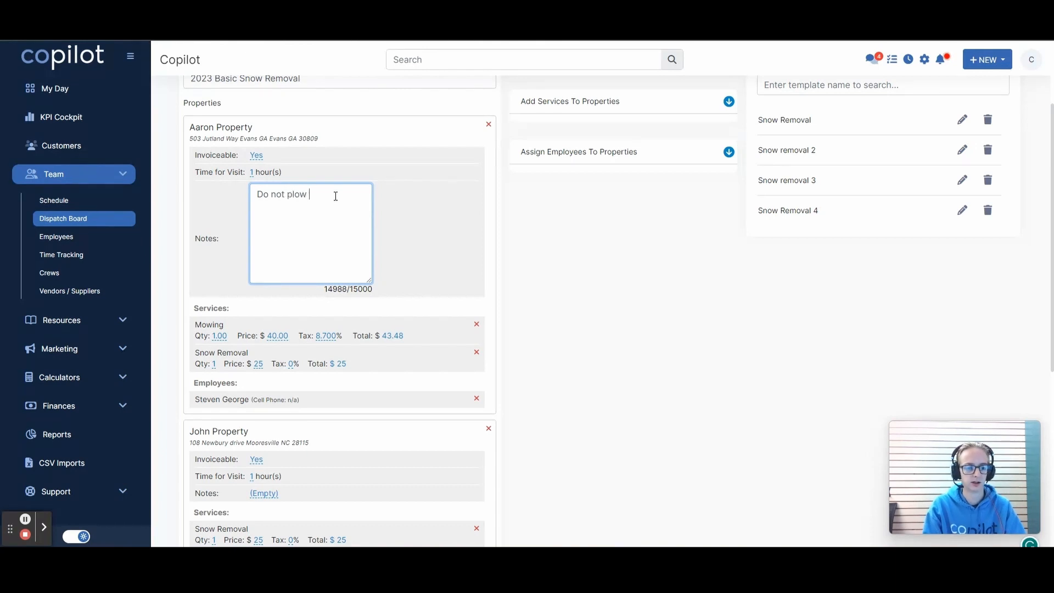
type(" sidewalk")
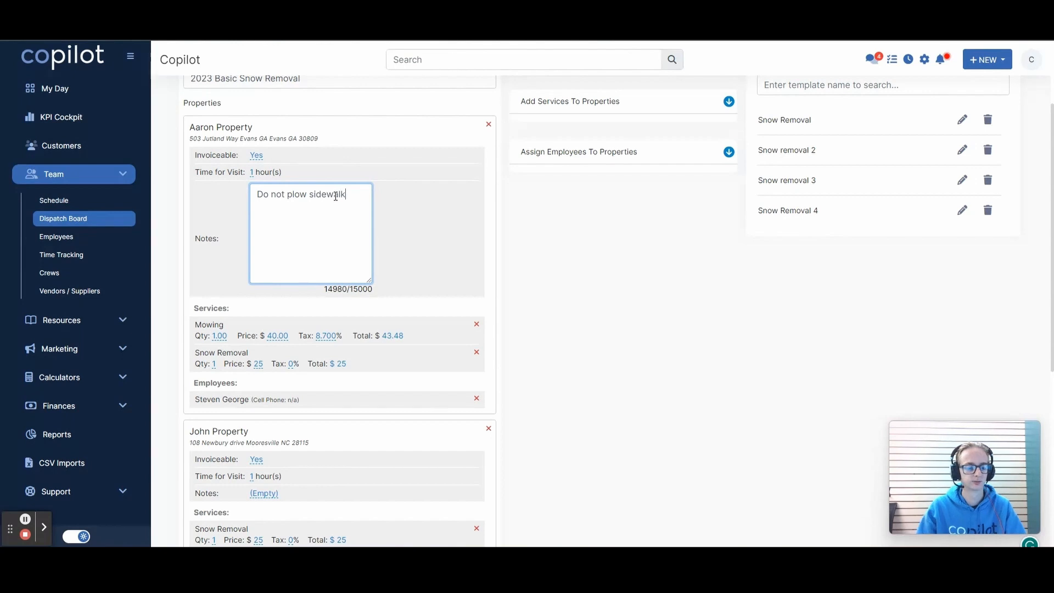
Move the Evans, GA property below the Mooresville, NC property and finish editing its note.
left_click(404, 233)
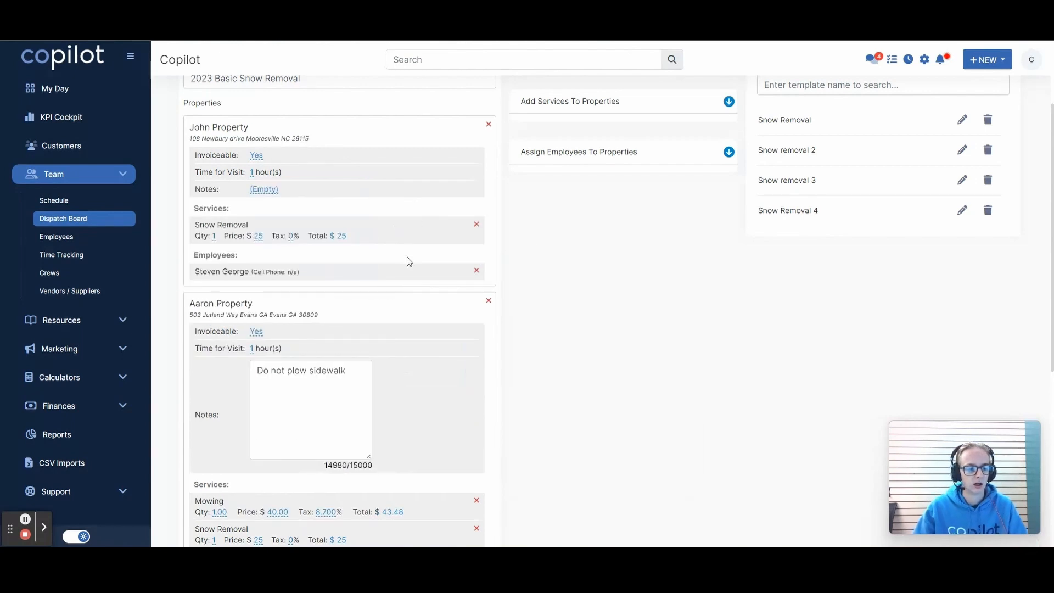
scroll(407, 258, "up", 1)
scroll(407, 257, "down", 1)
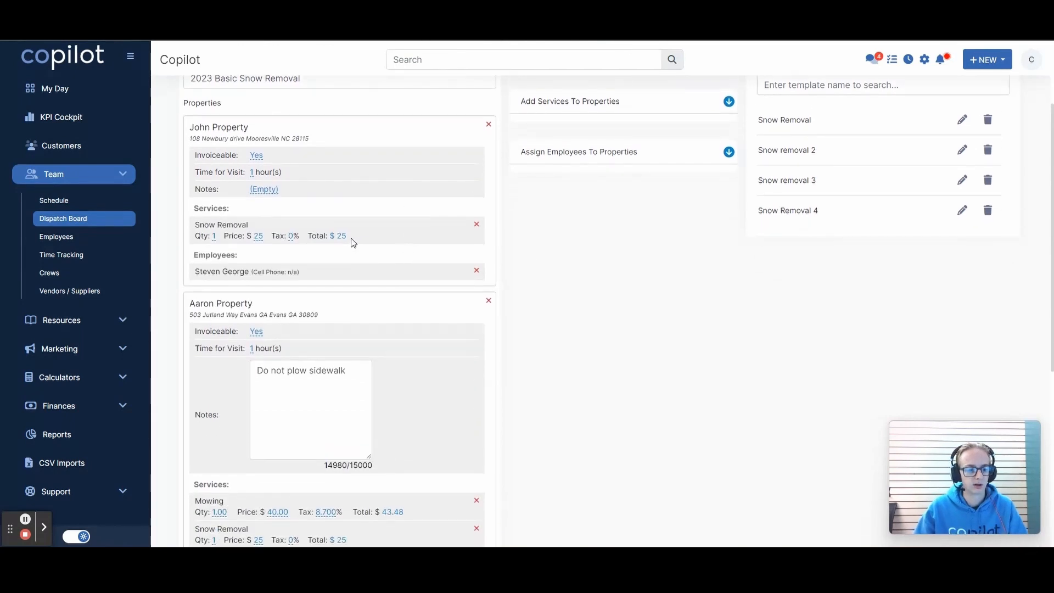
left_click(339, 239)
left_click(338, 239)
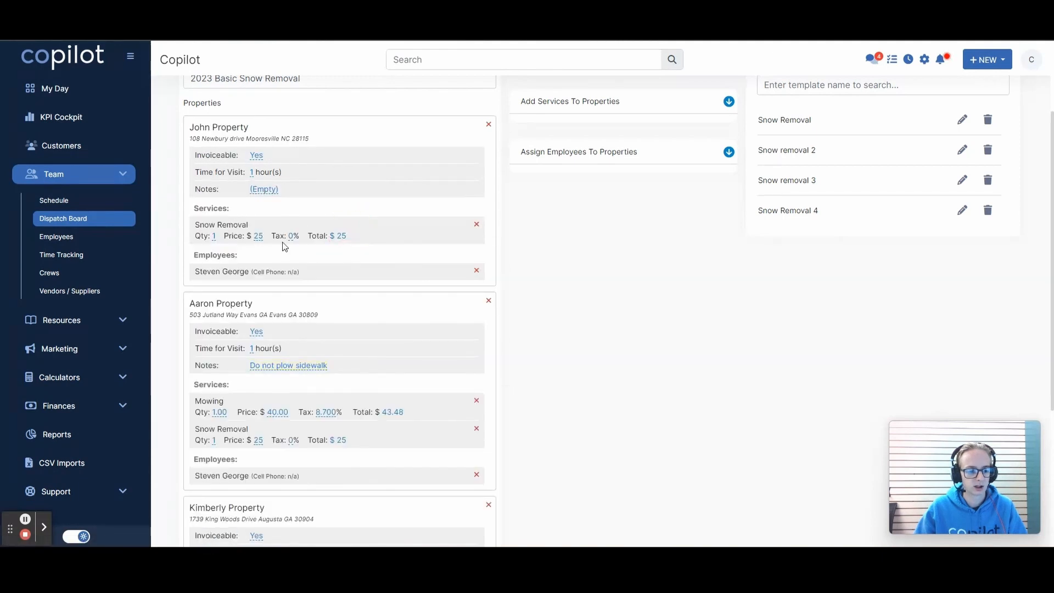
Review the order, notes, services and assigned employee of every property in the template.
scroll(298, 254, "down", 1)
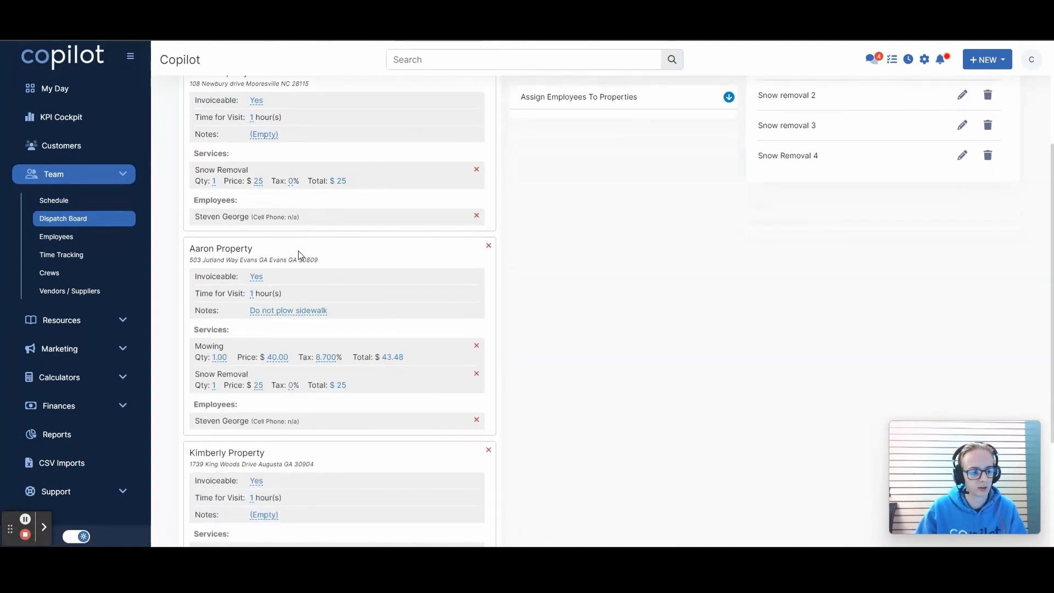
scroll(301, 250, "down", 2)
scroll(307, 247, "down", 1)
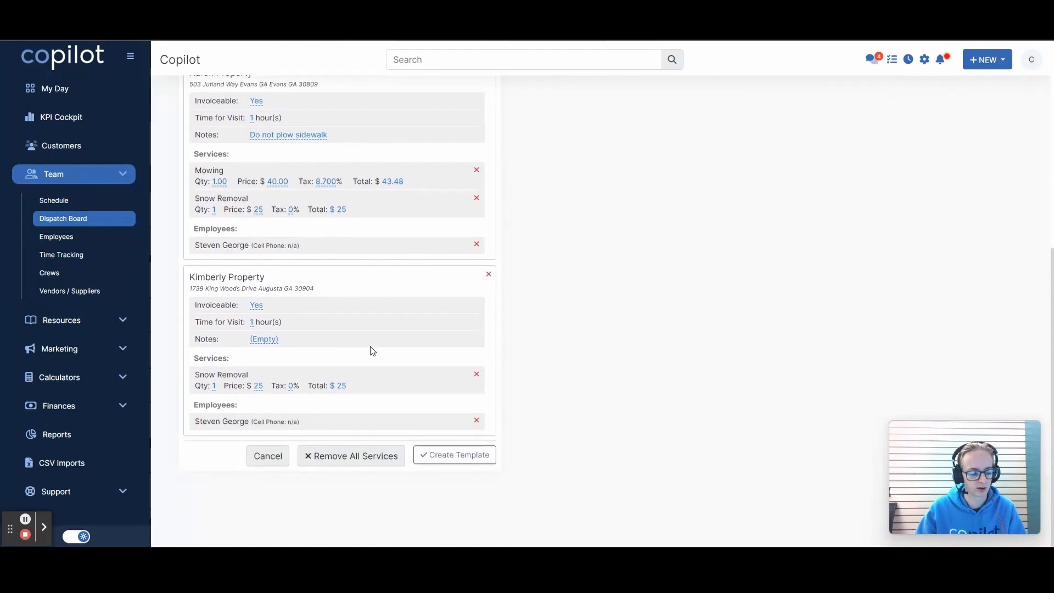
scroll(329, 417, "up", 1)
scroll(311, 428, "up", 3)
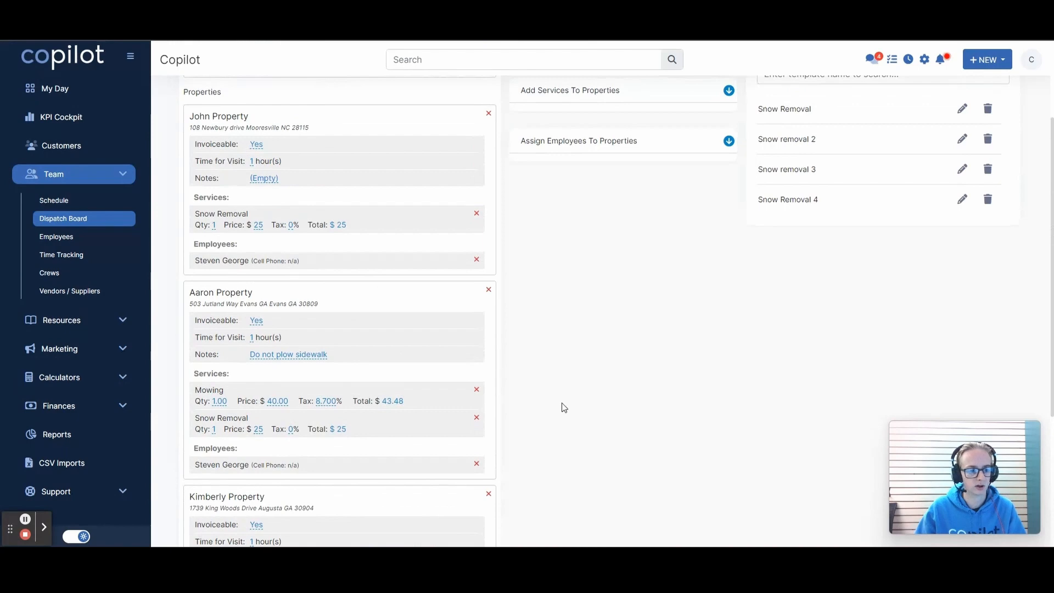
scroll(563, 407, "up", 3)
scroll(564, 407, "down", 6)
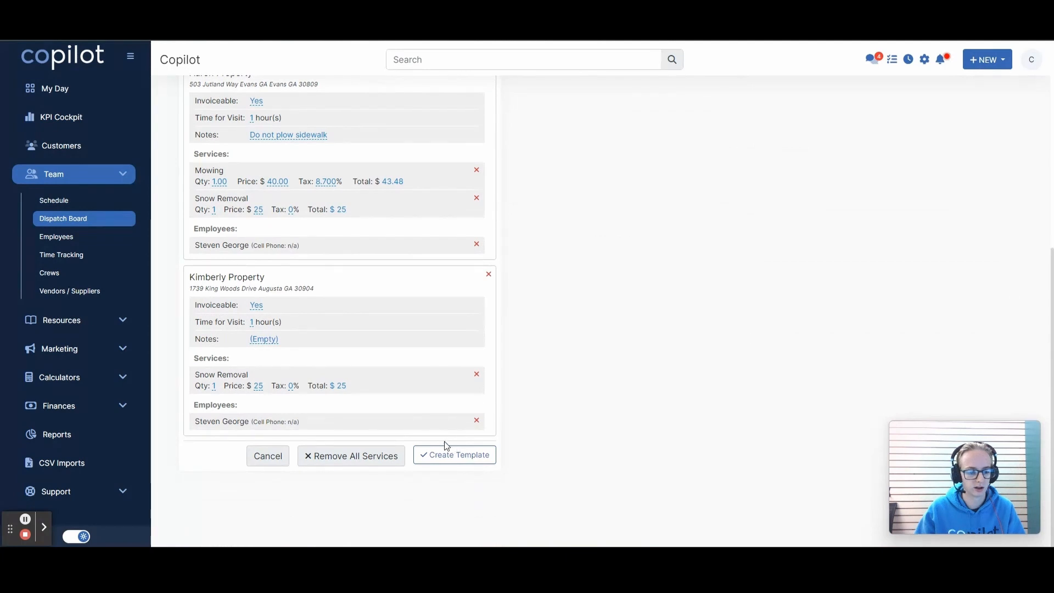
scroll(295, 389, "up", 4)
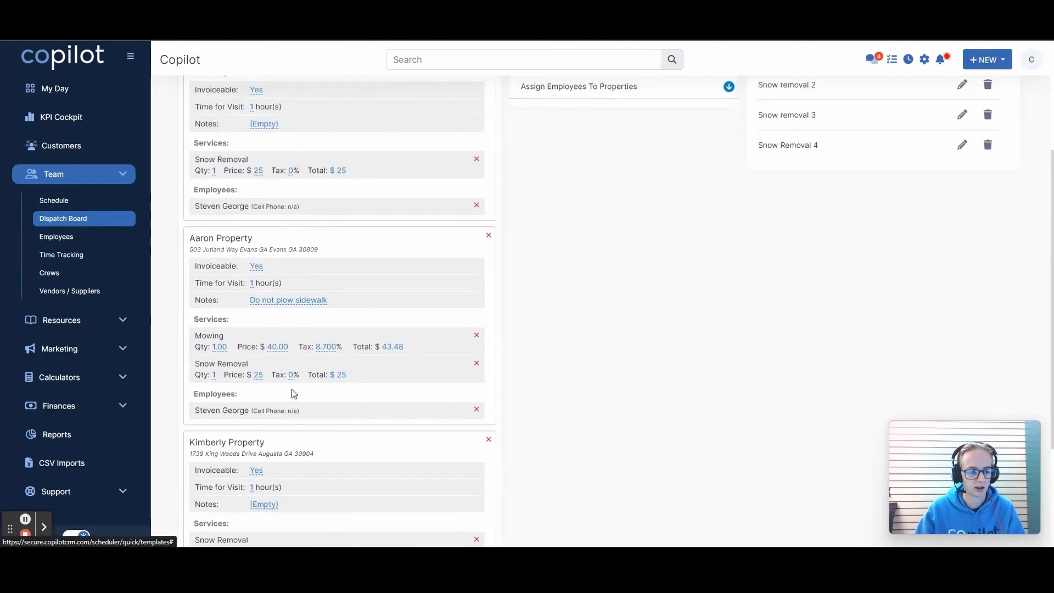
Set the Snow Removal price for the Evans, GA property to 20.00.
left_click(258, 430)
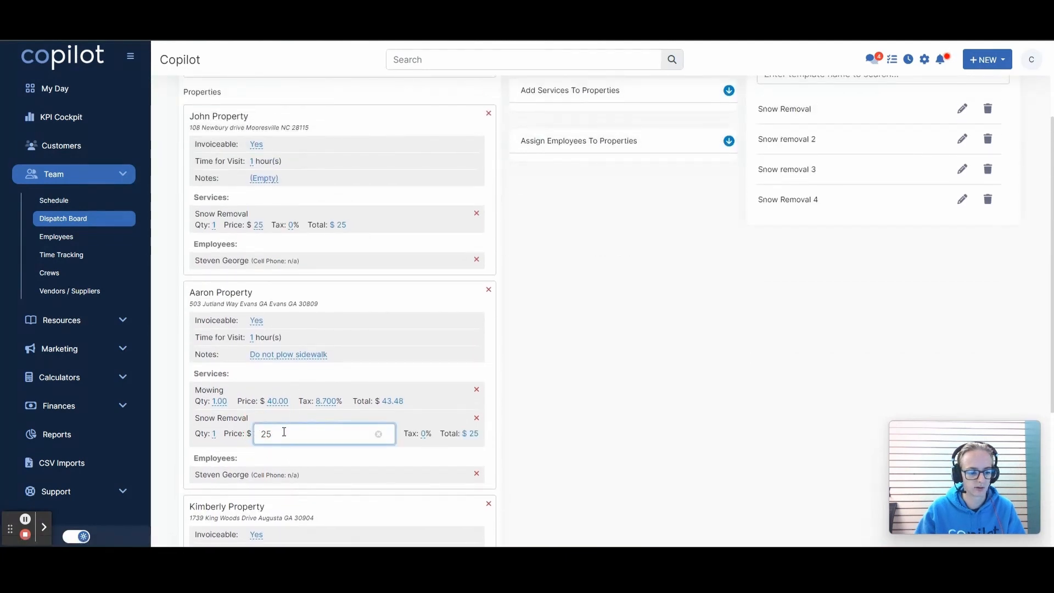
left_click(267, 433)
left_click_drag(269, 434, 262, 434)
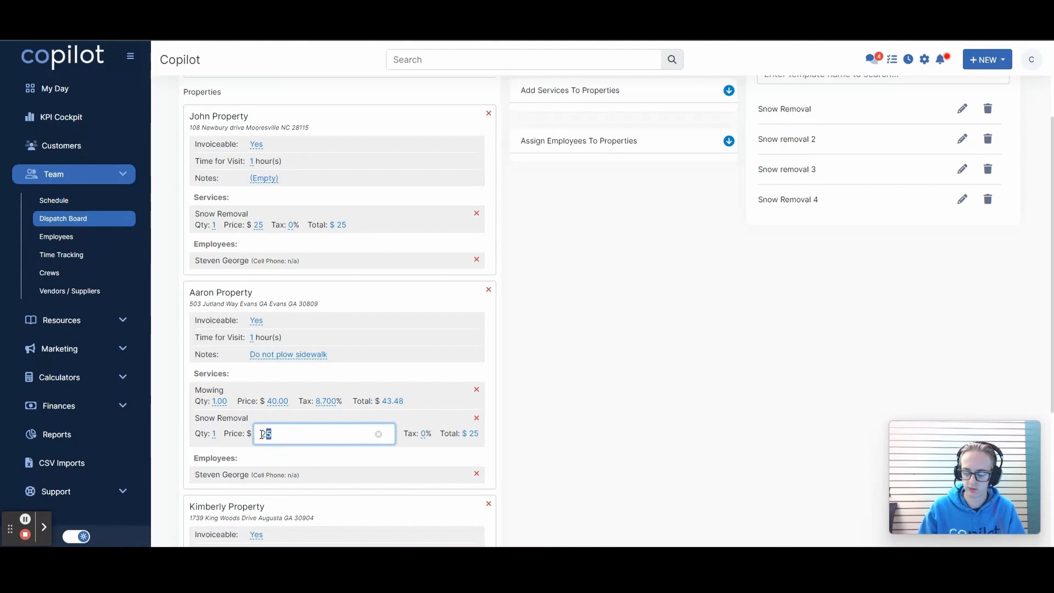
type(".0")
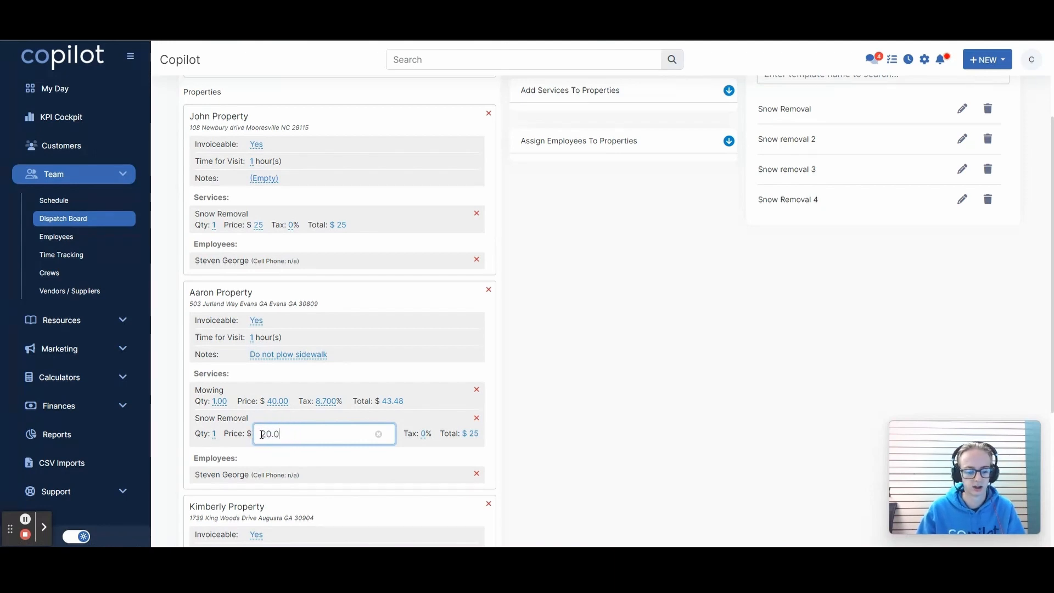
type("0")
left_click(427, 382)
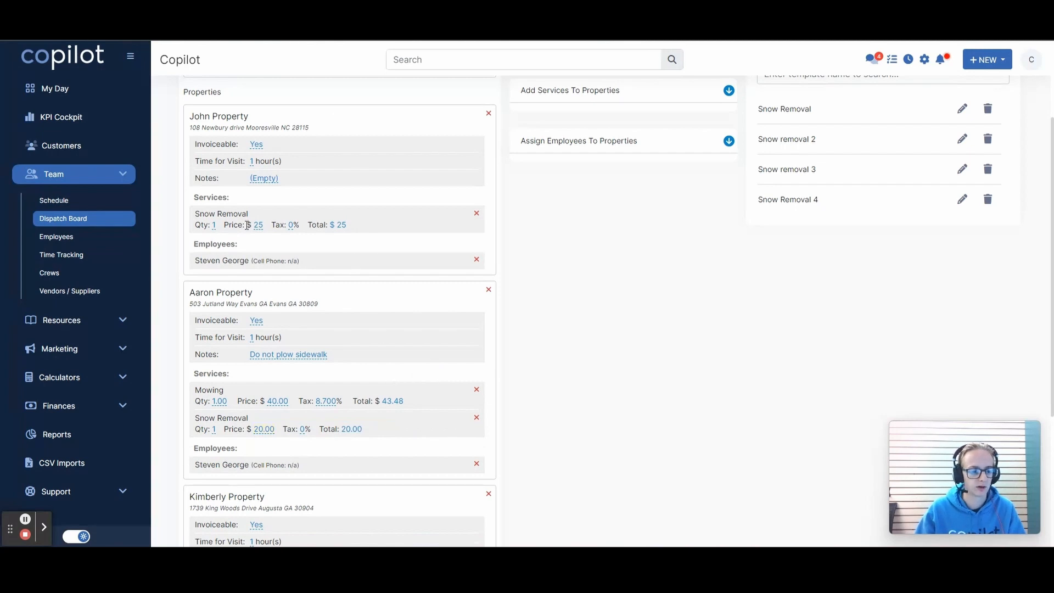
Check the template's properties once more and create the template.
scroll(281, 281, "down", 2)
scroll(272, 256, "up", 1)
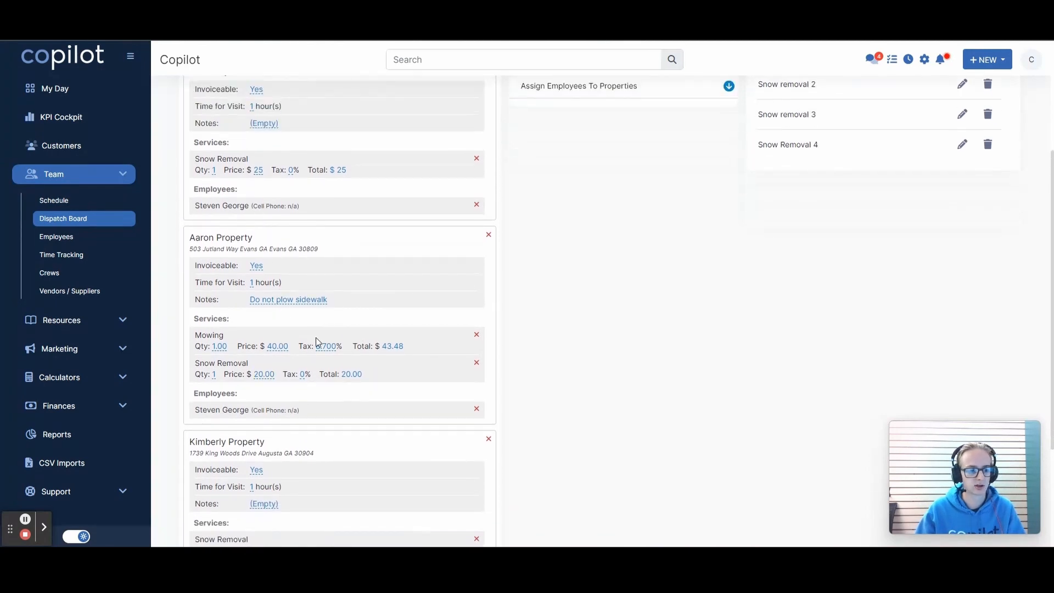
scroll(332, 219, "up", 2)
scroll(339, 252, "down", 5)
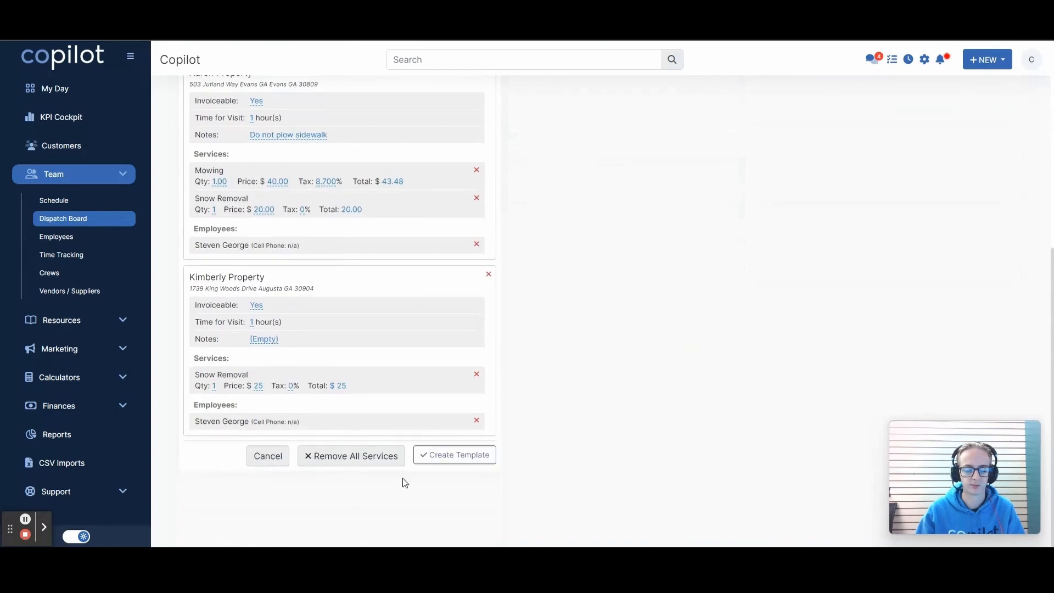
left_click(430, 457)
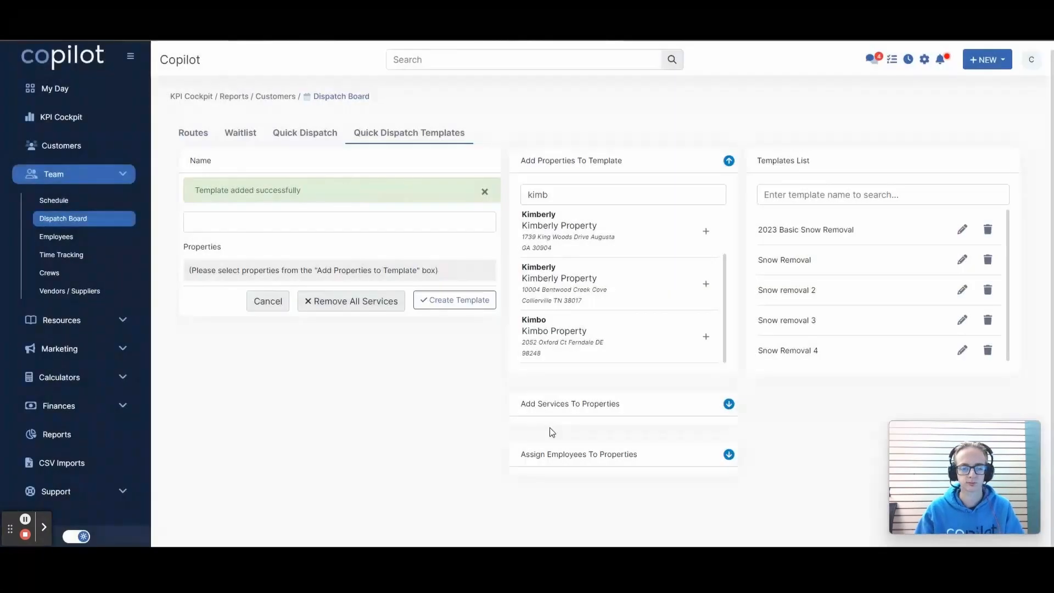
left_click_drag(198, 191, 315, 195)
left_click(414, 250)
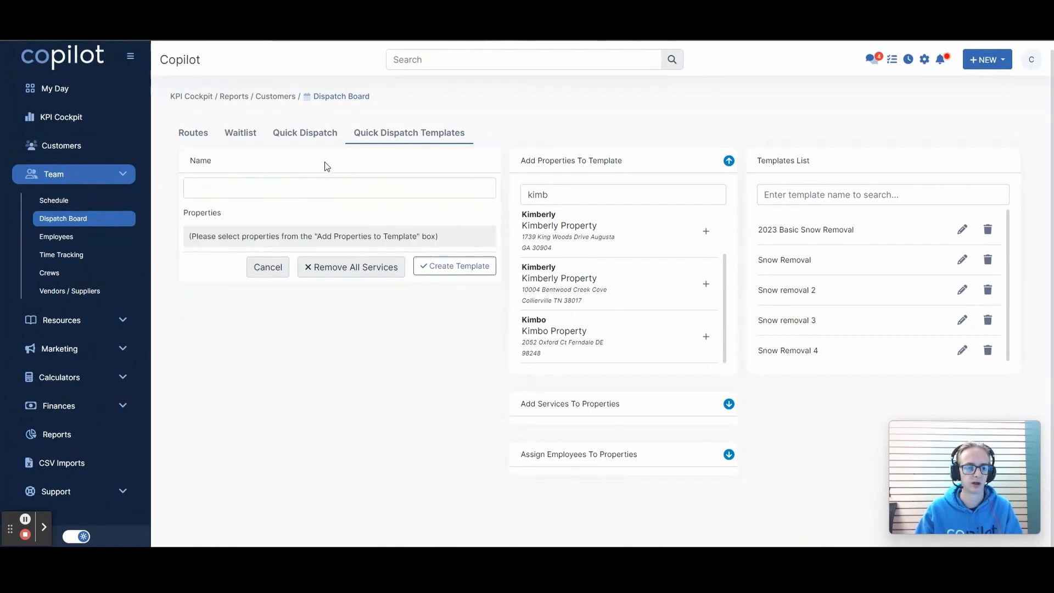
Open Quick Dispatch on the dispatch board and load the properties from the "2023 Basic Snow Removal" template.
left_click(294, 134)
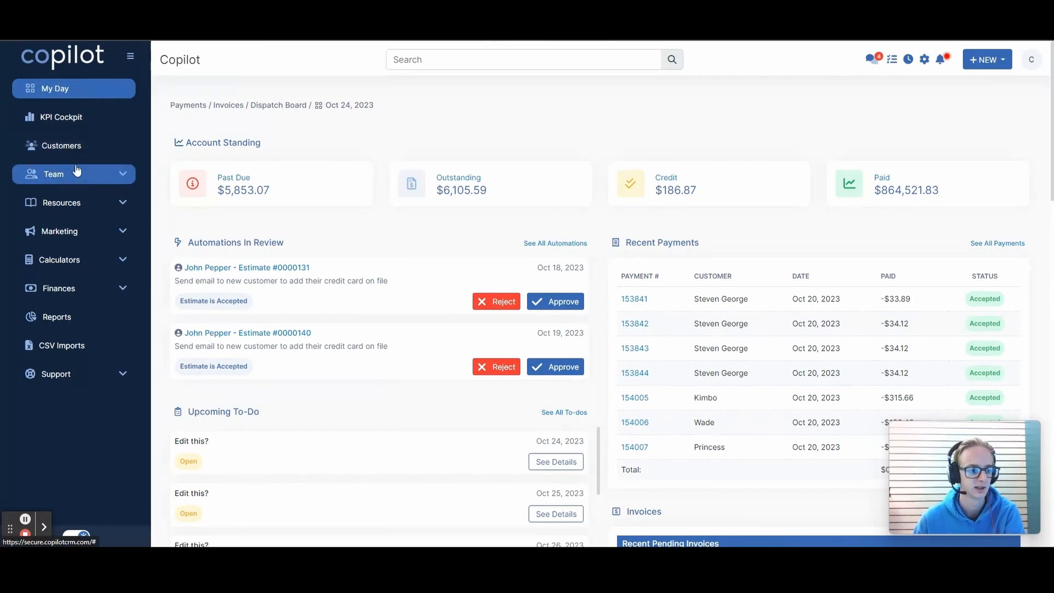
left_click(81, 183)
left_click(78, 219)
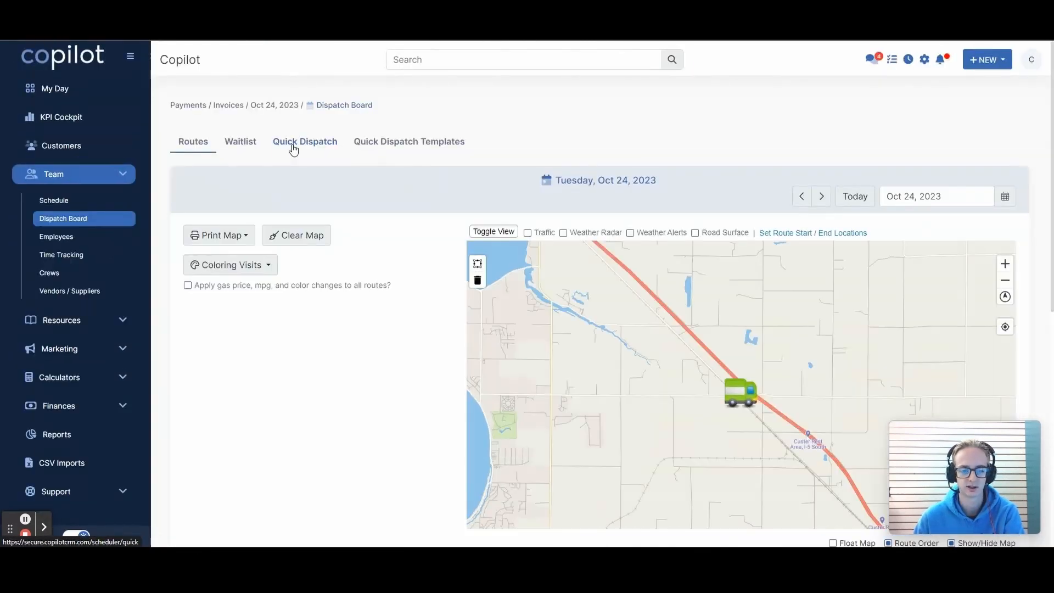
left_click(293, 143)
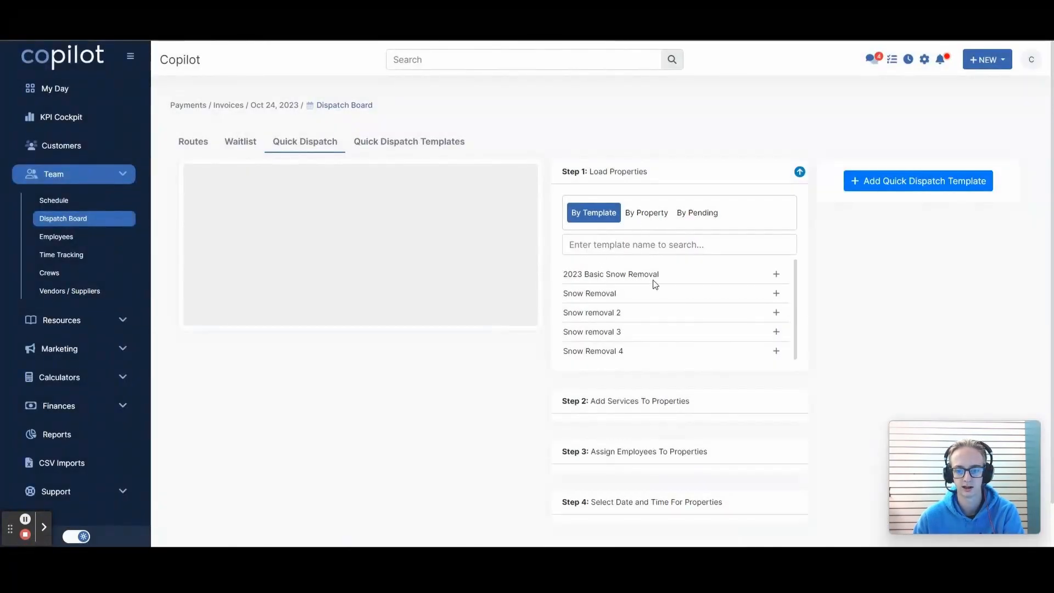
left_click_drag(563, 274, 637, 271)
left_click(715, 274)
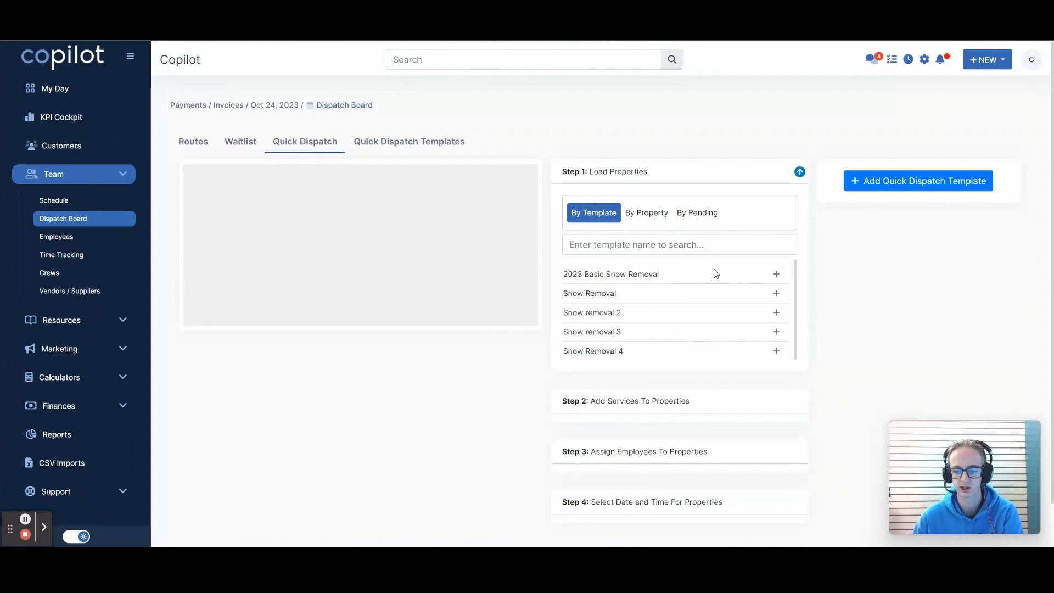
left_click(775, 275)
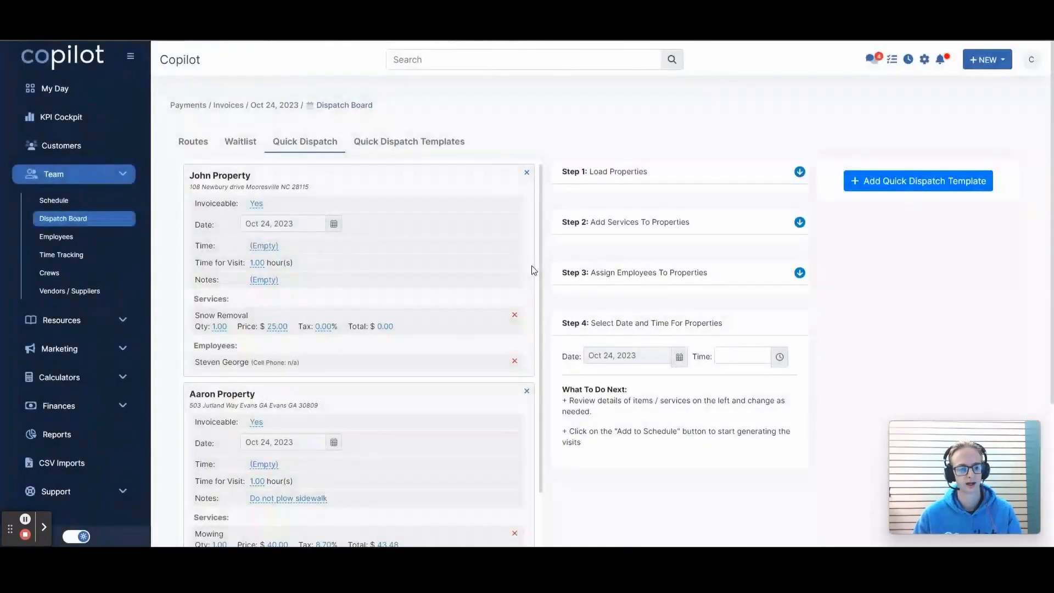
Review the loaded properties and set their visit date to Oct 29, 2023 and the time to 06:30 AM.
scroll(378, 229, "down", 1)
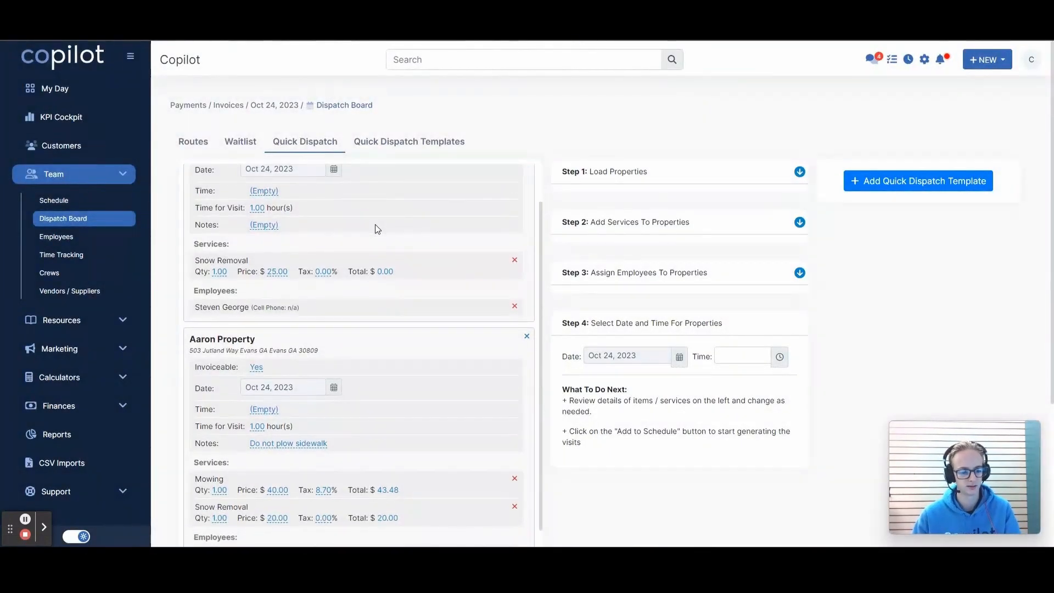
scroll(378, 229, "down", 4)
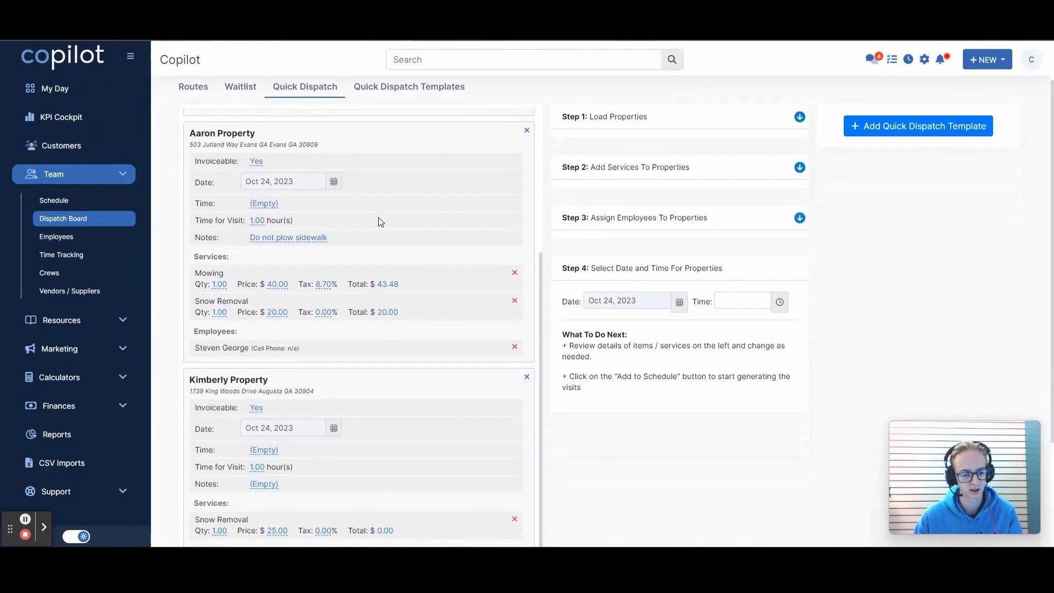
scroll(370, 265, "down", 3)
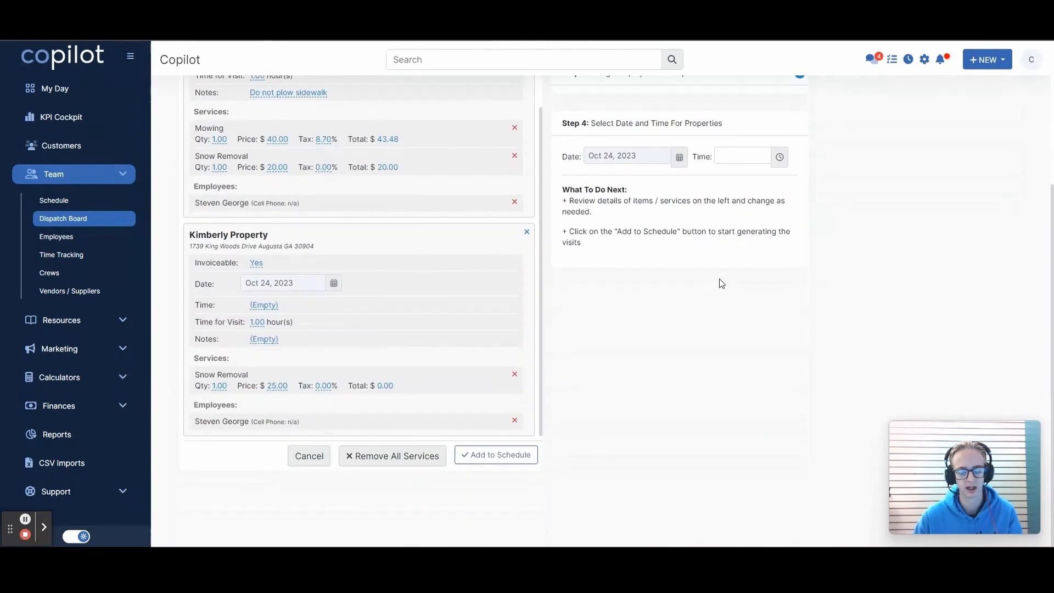
scroll(721, 283, "up", 3)
left_click(679, 325)
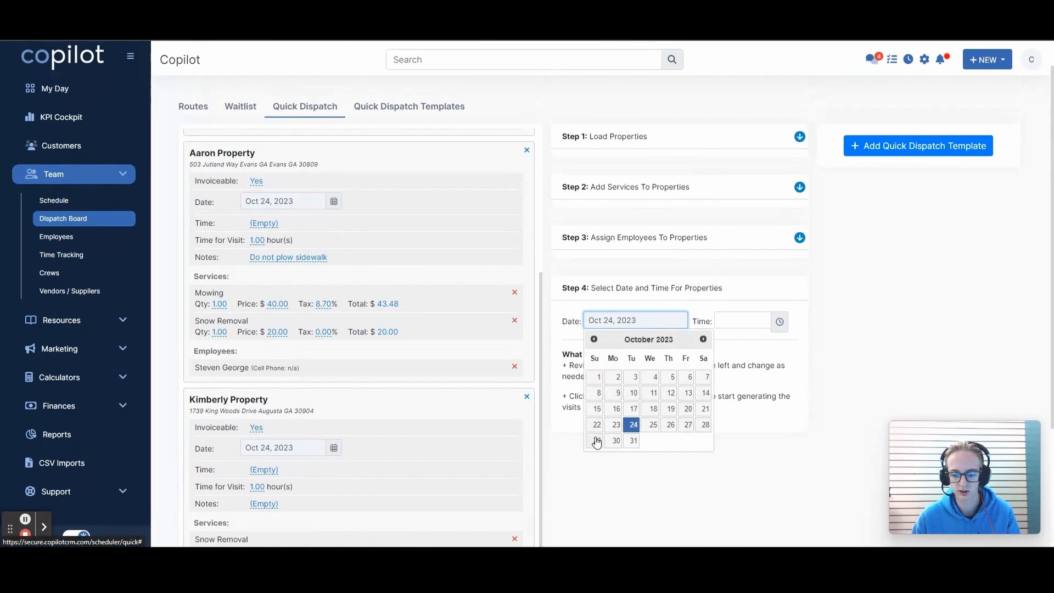
left_click(596, 440)
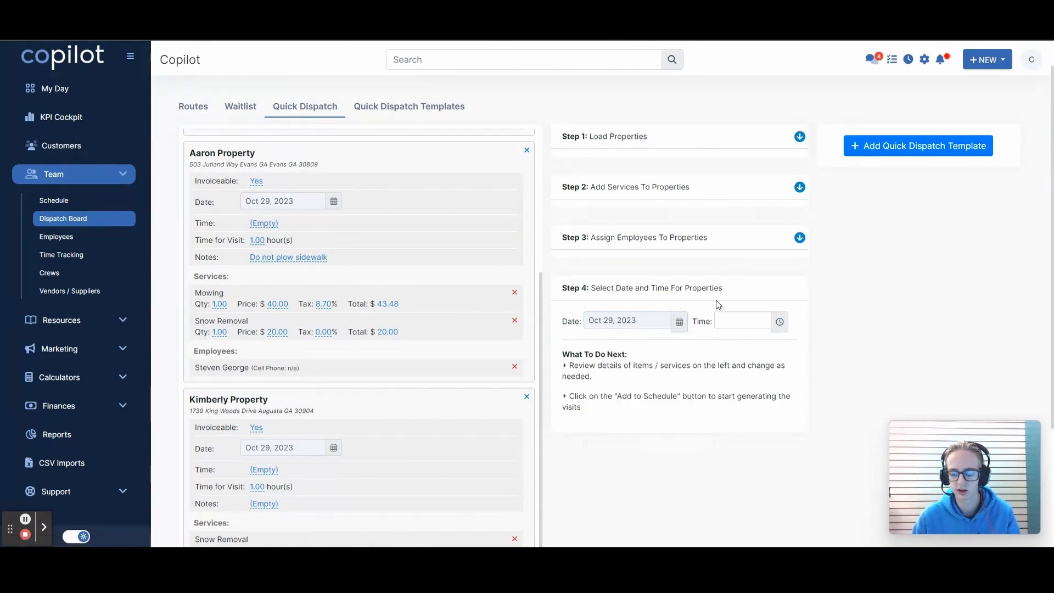
left_click(740, 323)
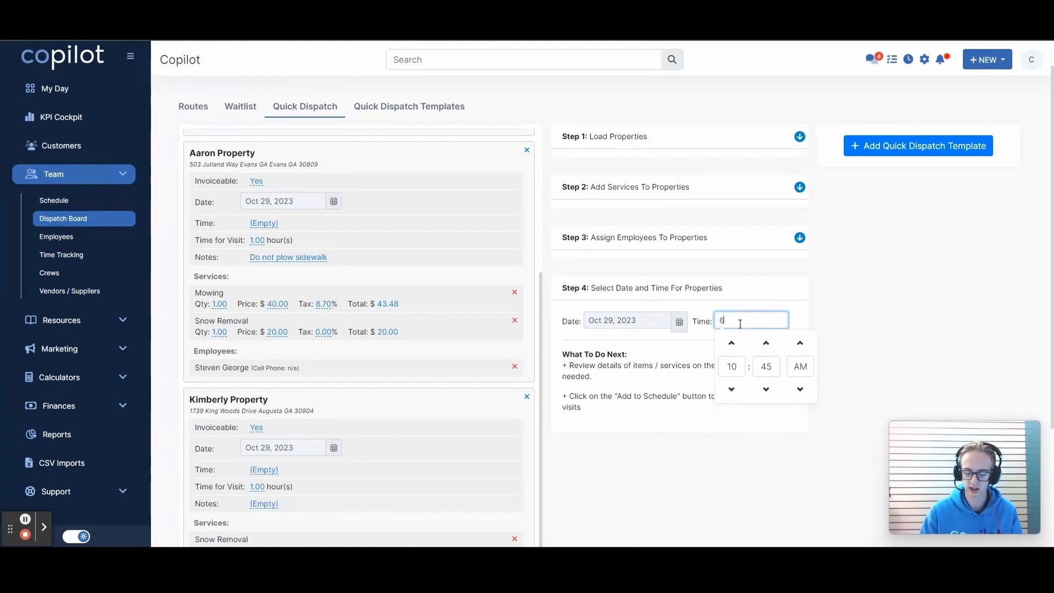
type(":3")
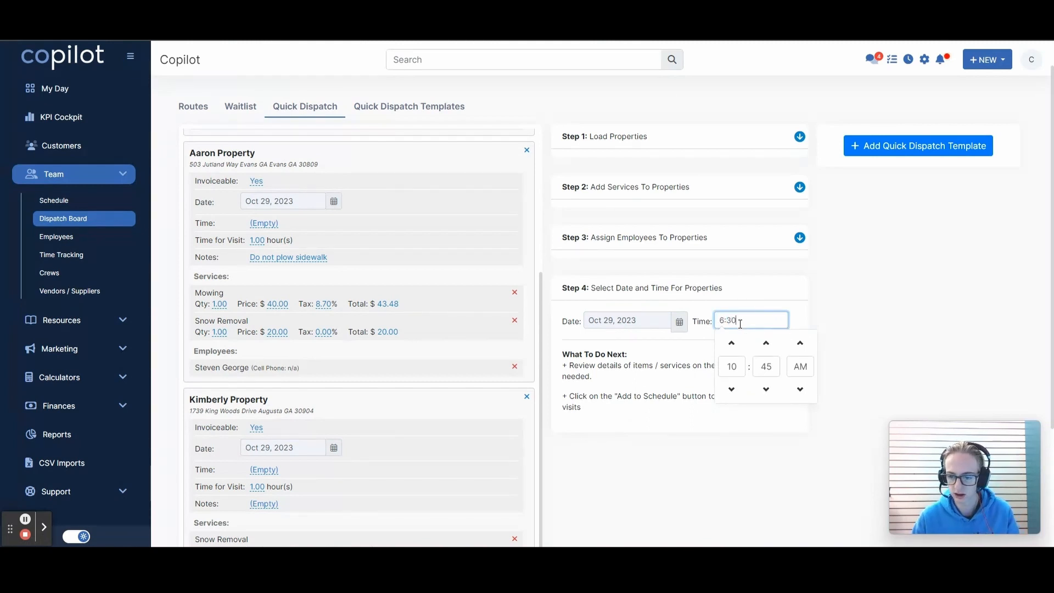
type("0")
key("Return")
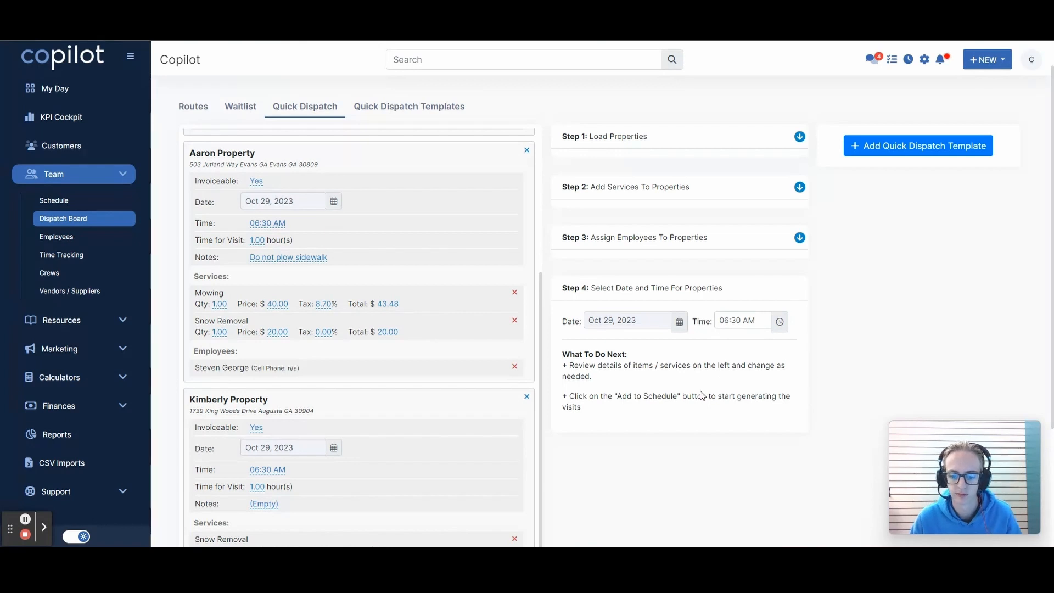
Read the instructions on what to do next and add the loaded properties' visits to the schedule.
left_click_drag(562, 369, 673, 373)
left_click(651, 374)
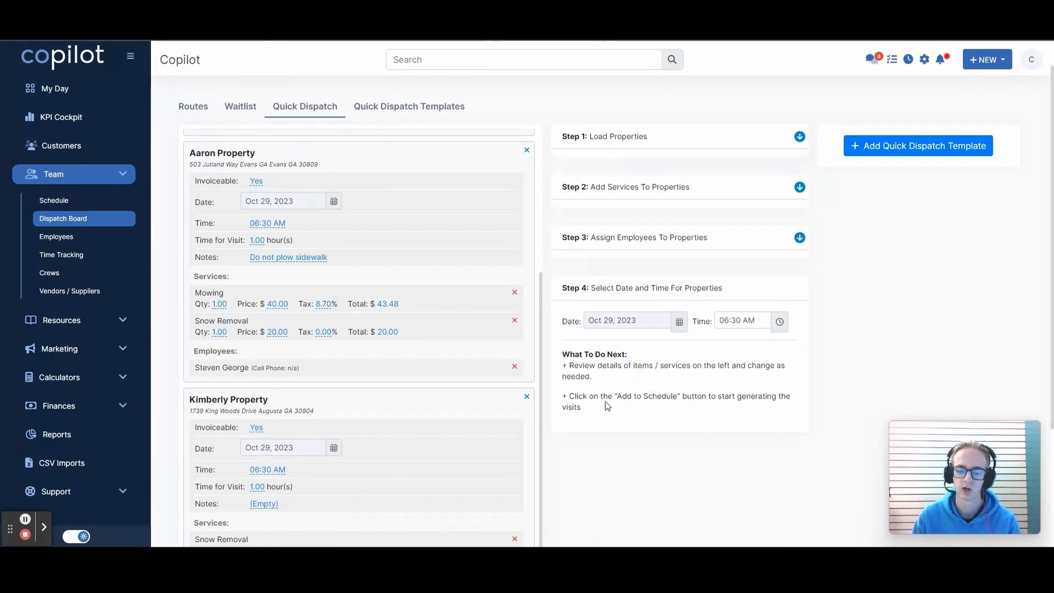
left_click_drag(576, 395, 689, 399)
left_click(697, 420)
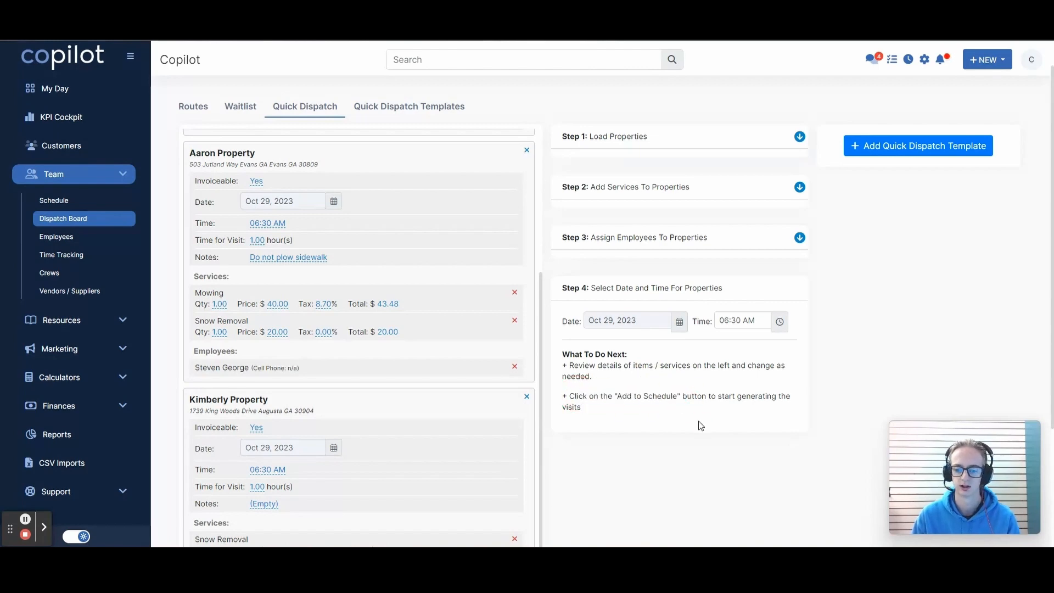
scroll(426, 413, "down", 3)
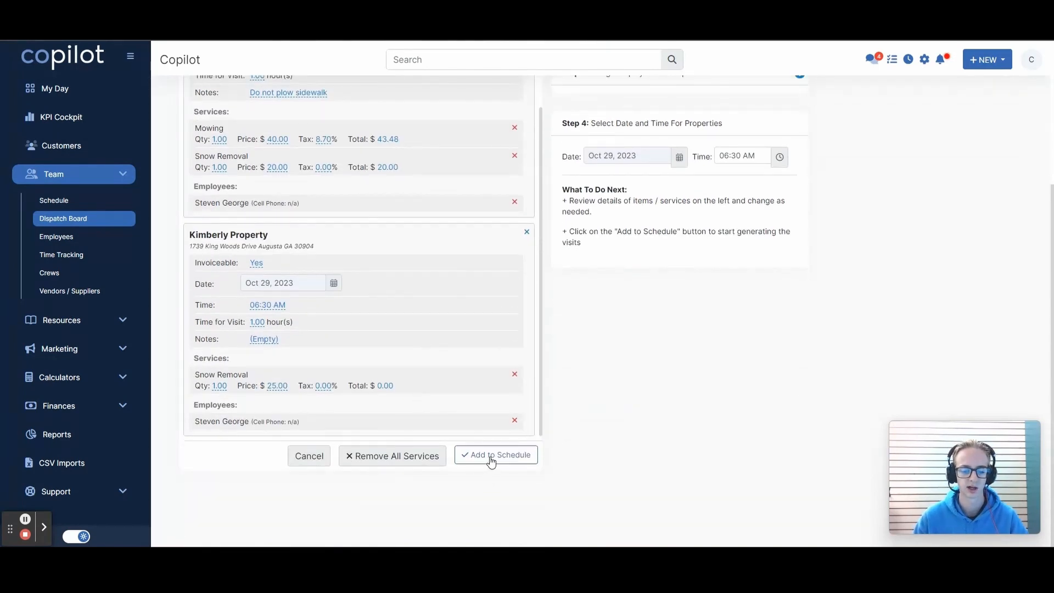
left_click(491, 458)
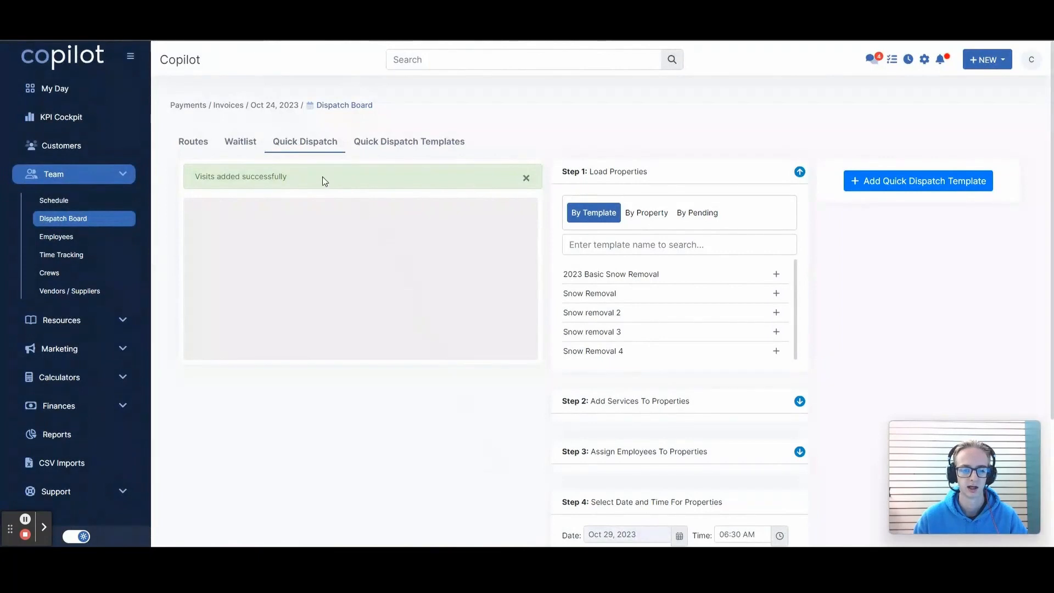
double_click(234, 176)
left_click(443, 447)
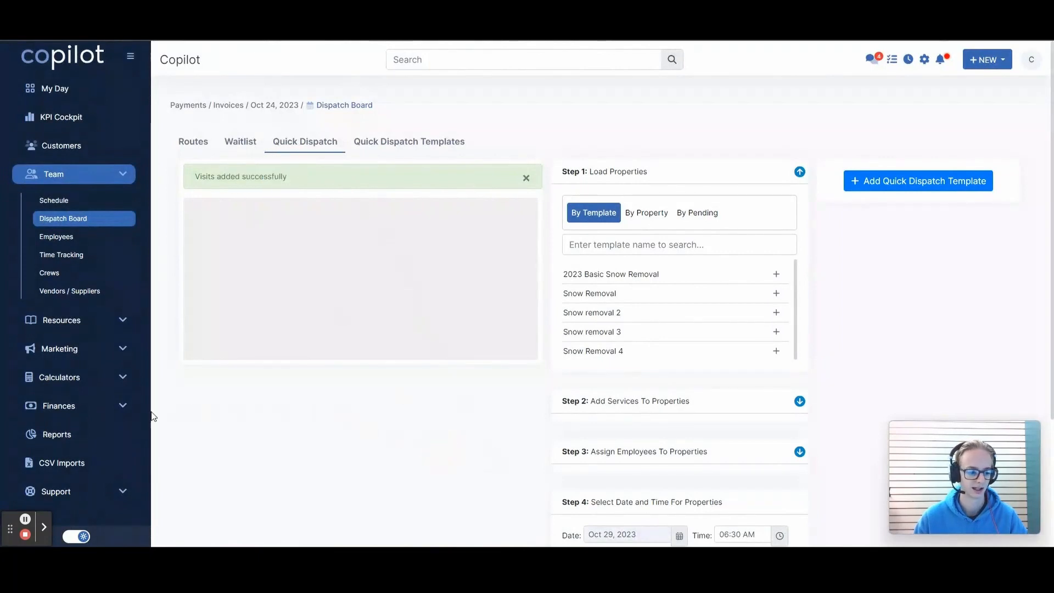
Show the schedule for Sunday, October 29, 2023, in the calendar view.
left_click(70, 205)
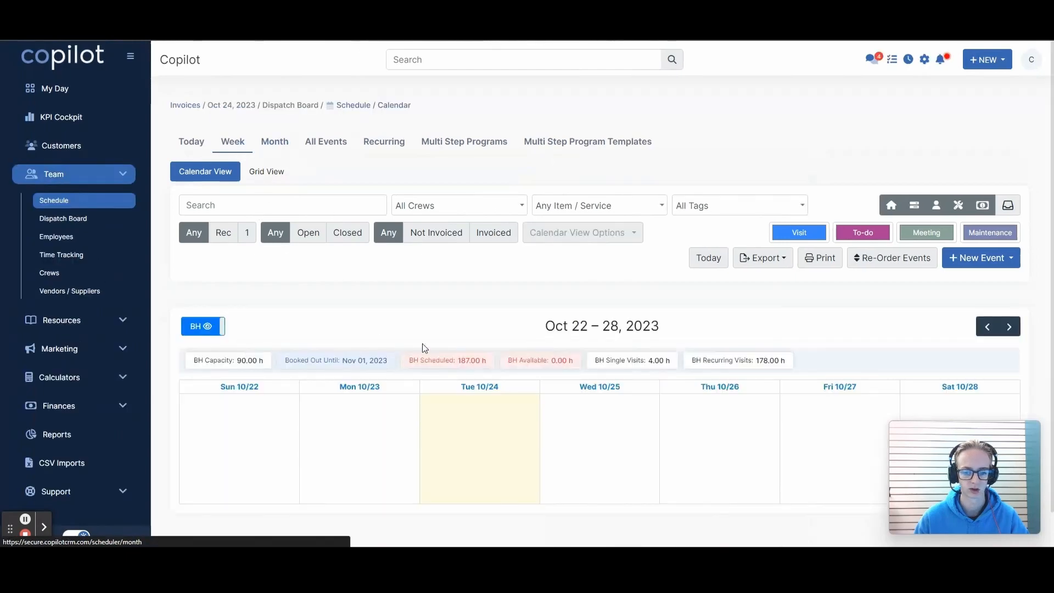
scroll(505, 318, "down", 1)
left_click(1007, 299)
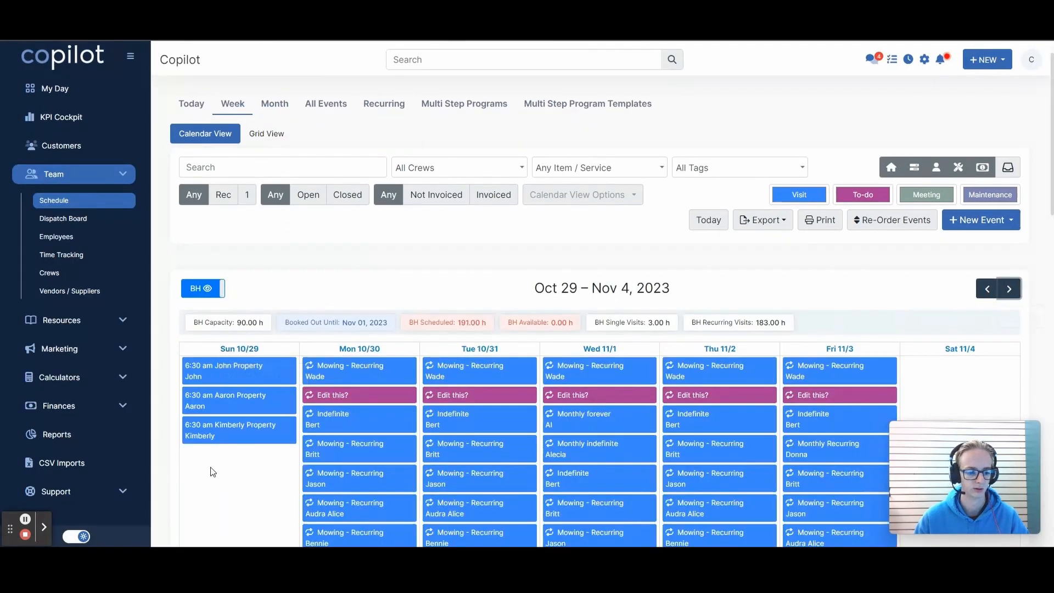
left_click(233, 349)
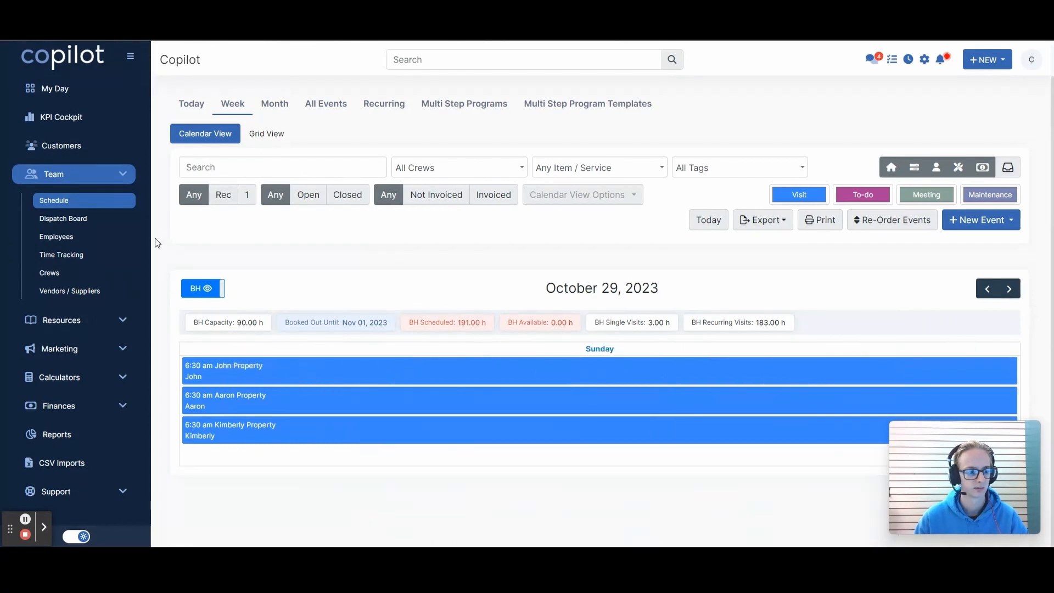
Examine the Mooresville, NC visit's times, notes, service line and assigned employee, and close its details without changes.
left_click(257, 373)
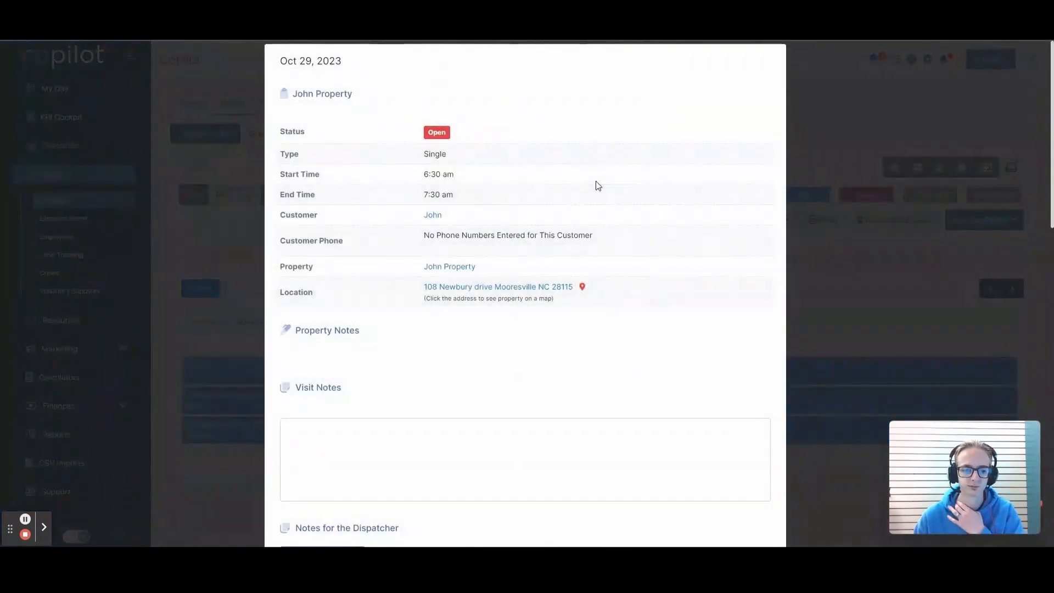
left_click_drag(447, 176, 462, 199)
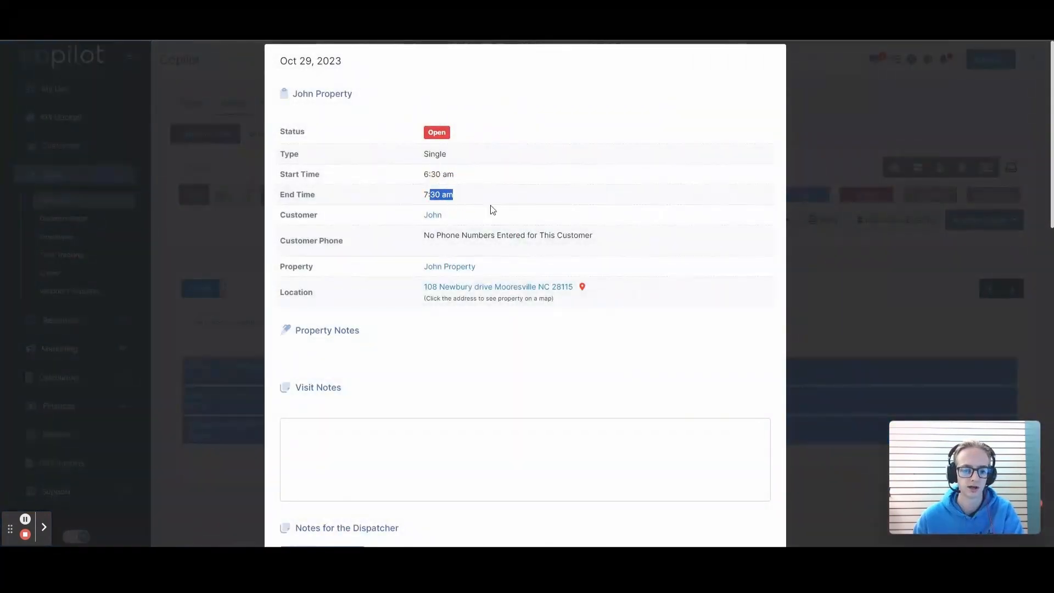
left_click(511, 215)
scroll(524, 217, "down", 4)
scroll(531, 219, "down", 8)
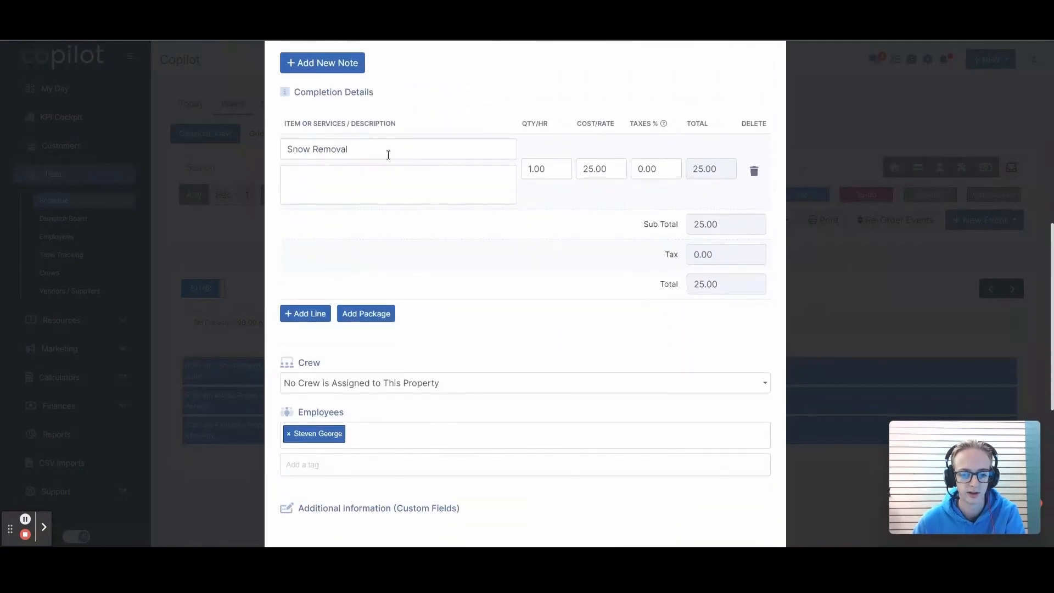
scroll(535, 286, "up", 4)
scroll(531, 299, "up", 3)
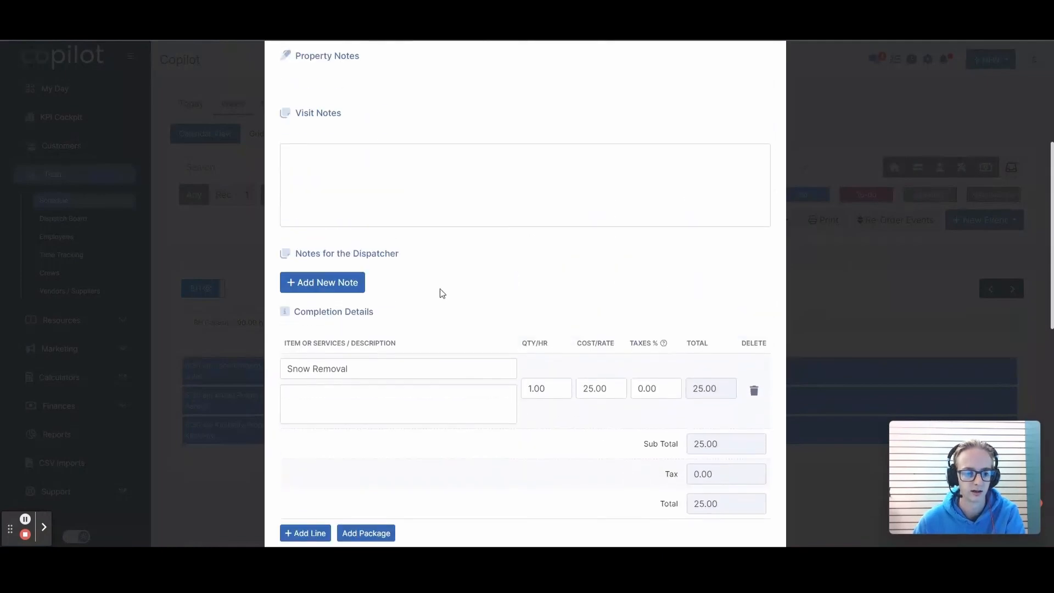
scroll(453, 462, "down", 10)
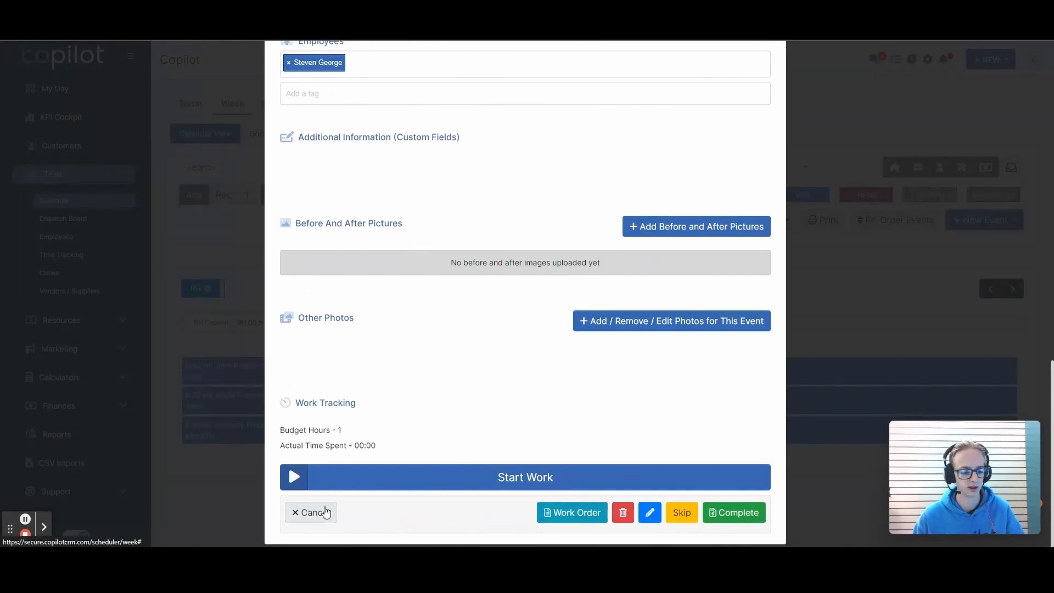
left_click(326, 511)
Open the dispatch board's routes for Oct 29, 2023, and review the listed visits and the map.
left_click(88, 220)
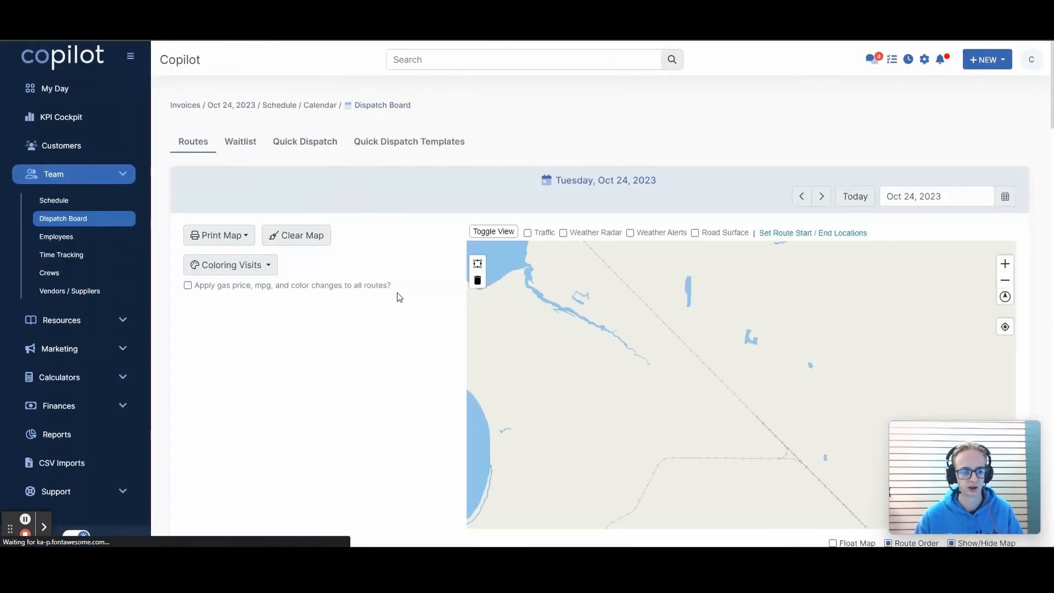
scroll(397, 296, "down", 3)
scroll(399, 297, "down", 4)
scroll(396, 296, "up", 6)
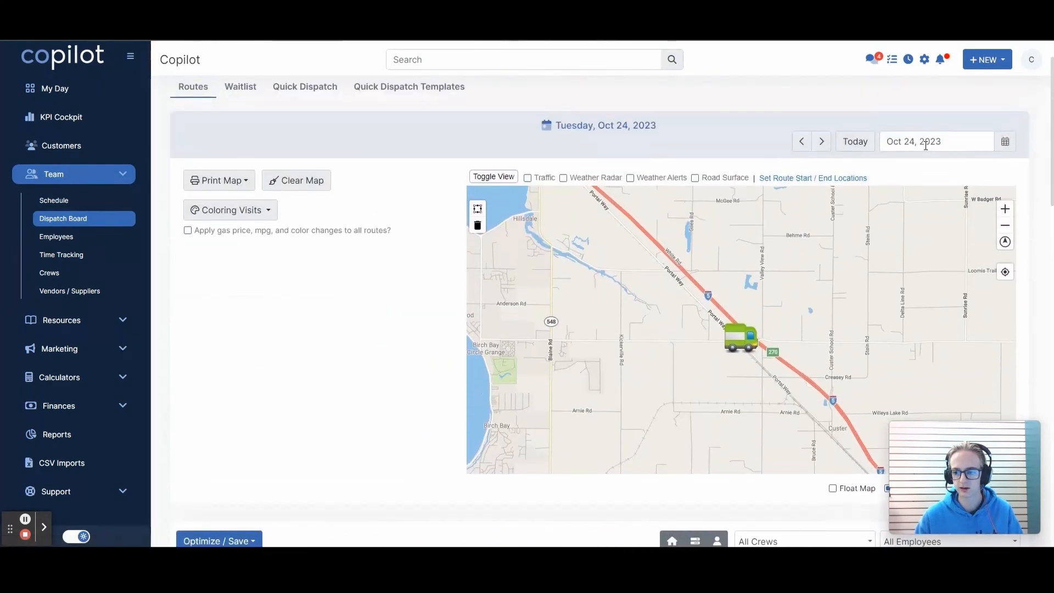
left_click(926, 144)
scroll(218, 270, "down", 6)
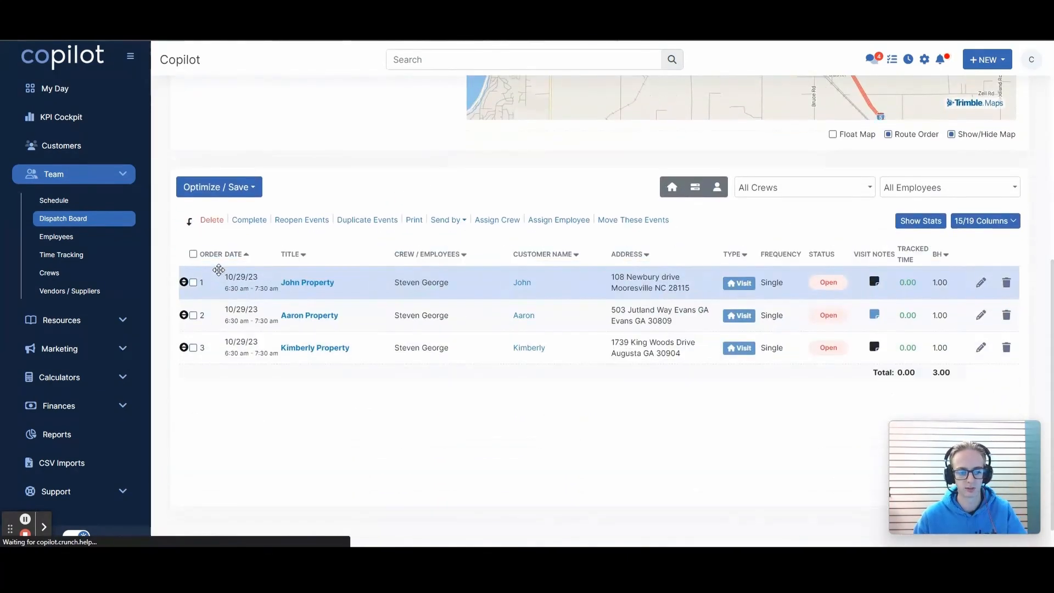
scroll(341, 164, "up", 6)
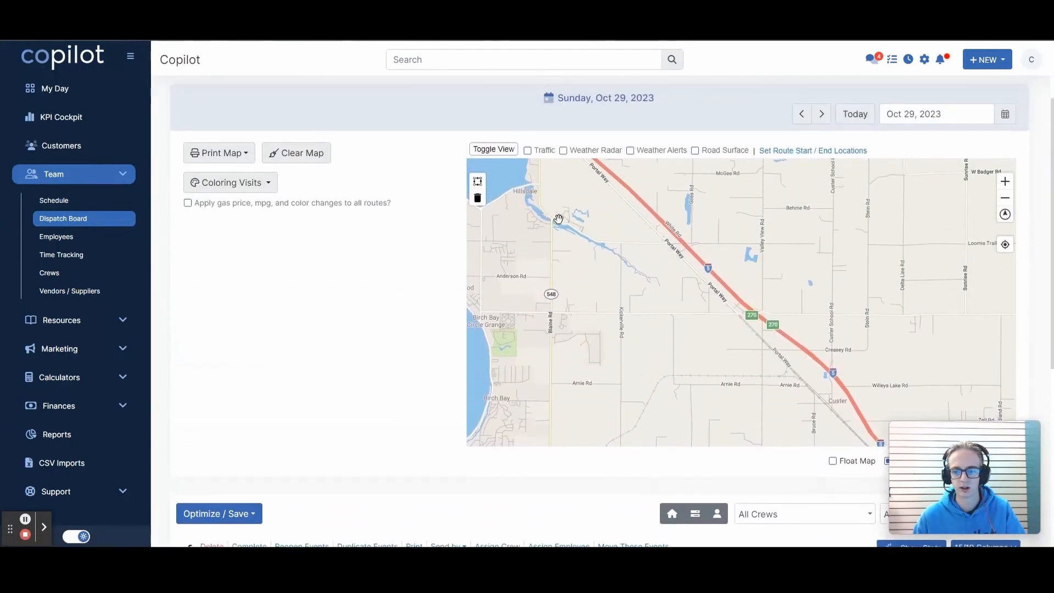
scroll(740, 299, "up", 5)
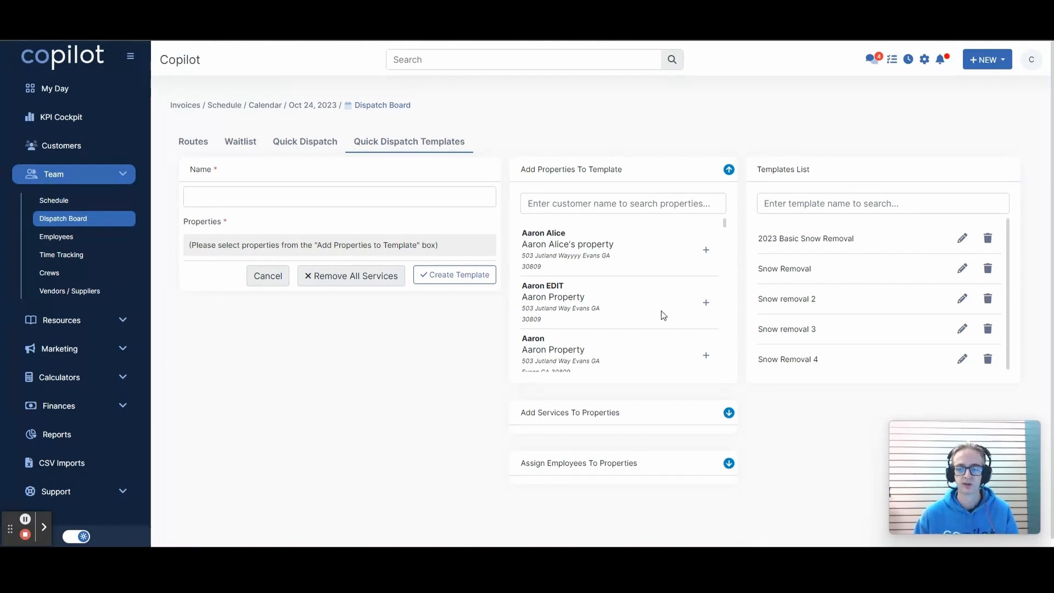
Name the new quick dispatch template 1" Snow Removal Depth 2023.
left_click(268, 201)
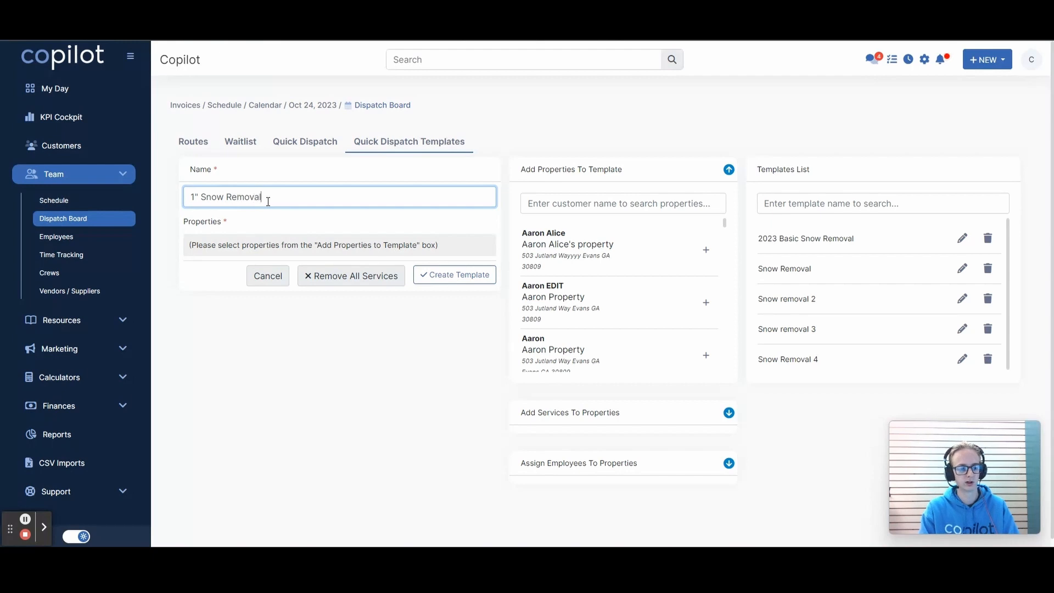
type("1\" Snow Removal Depth 2")
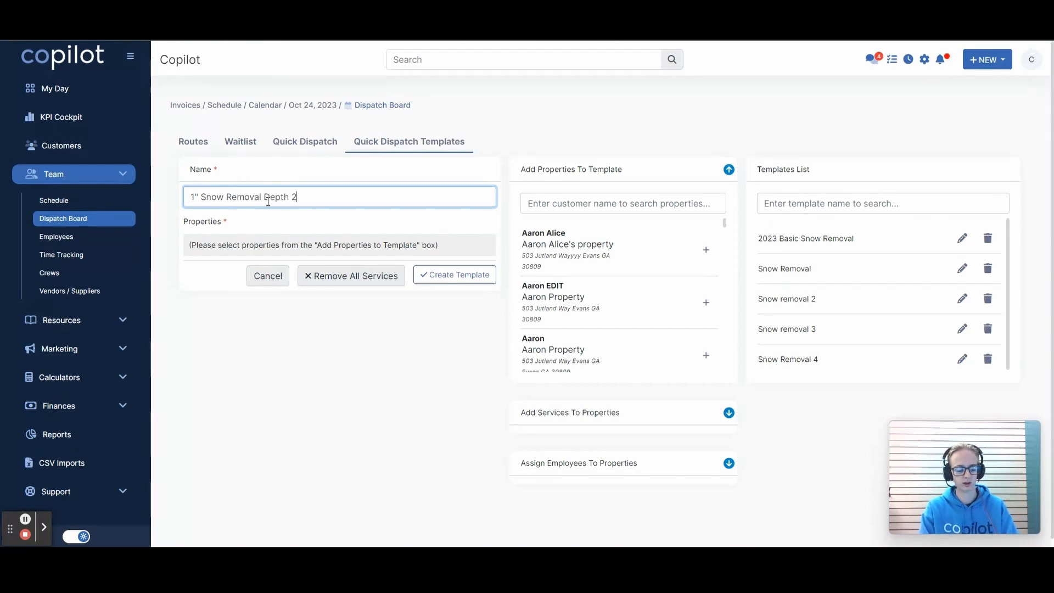
type("023")
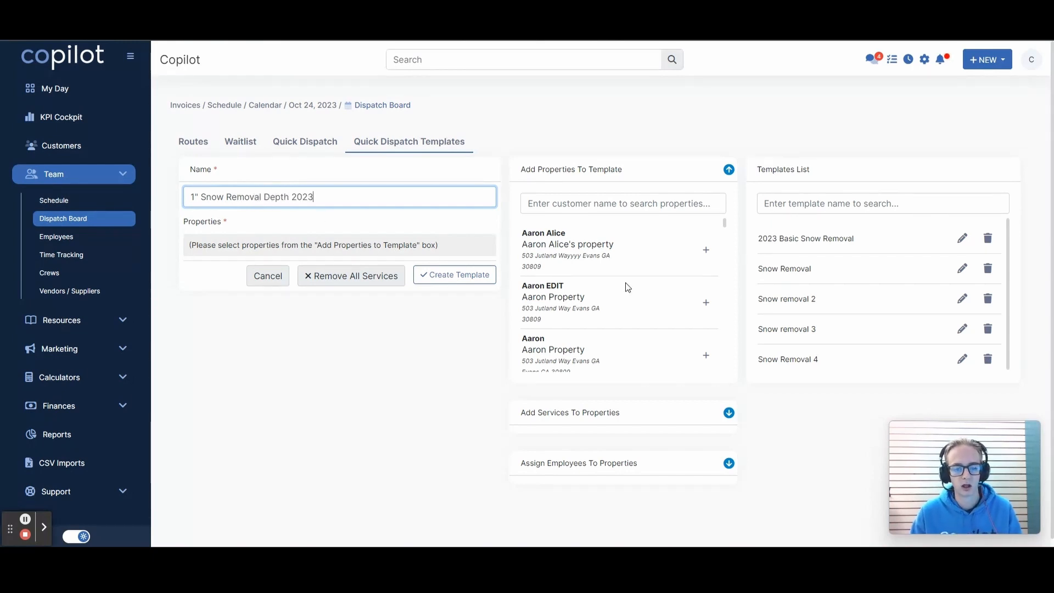
Add the second listed customer's Evans, GA property to the template, plus the Primary and Sprite Property entries found by customer name, and clear the search.
left_click(704, 302)
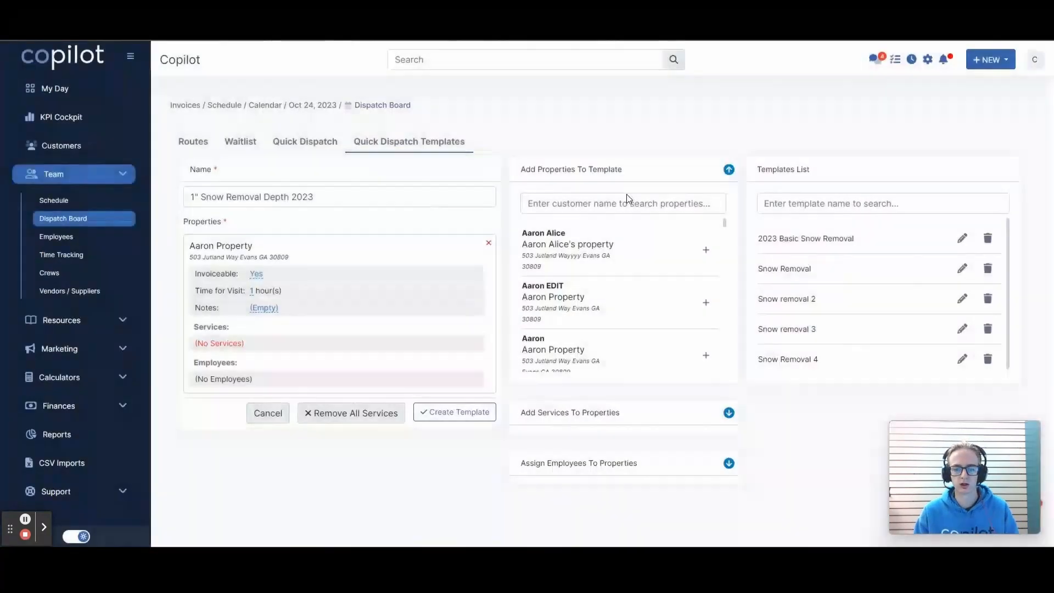
left_click(627, 203)
type("pepper")
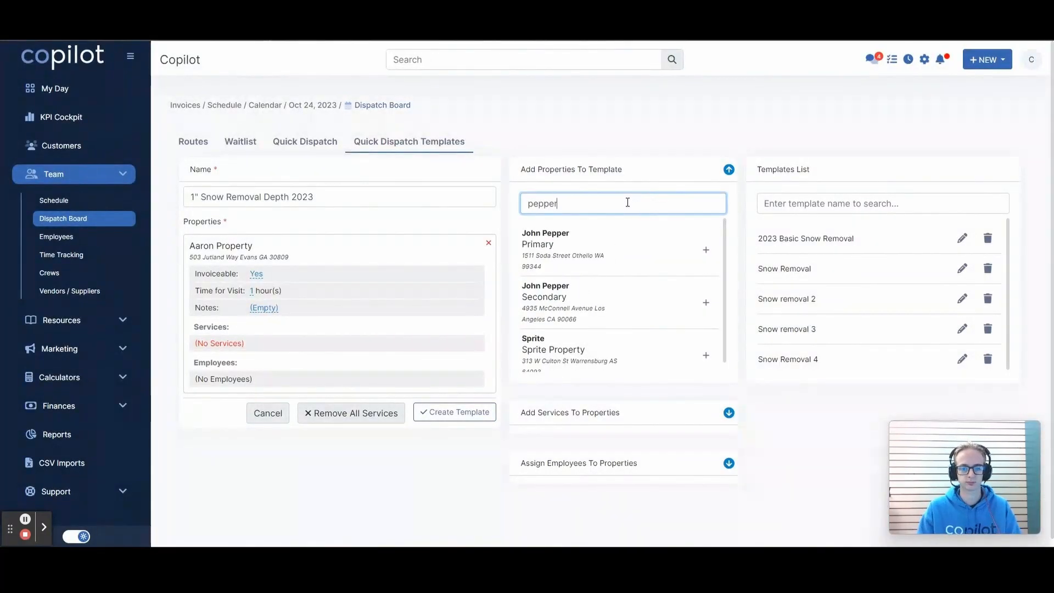
left_click(708, 249)
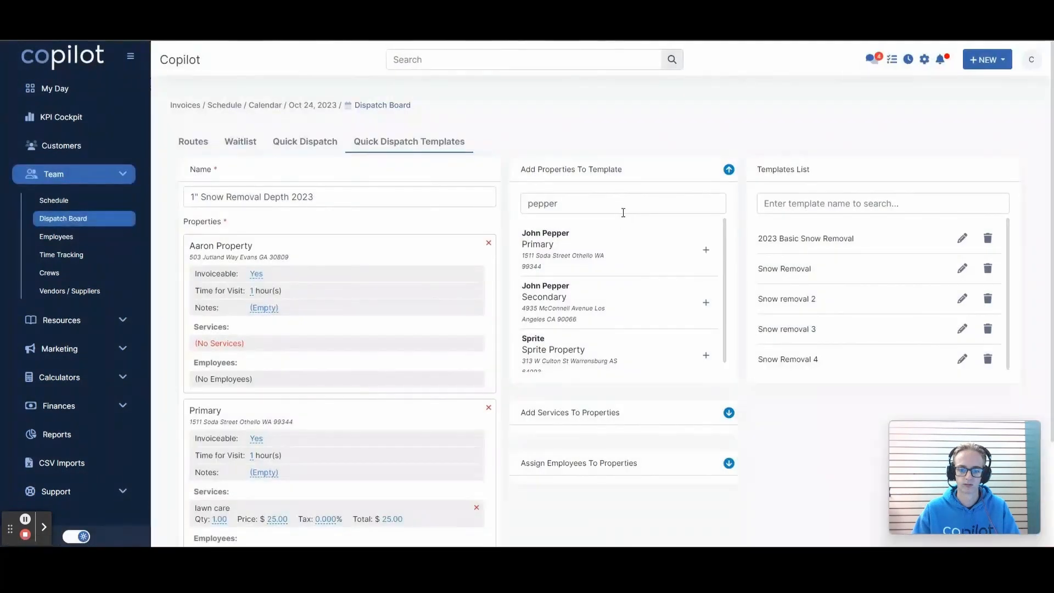
left_click(706, 357)
left_click(708, 202)
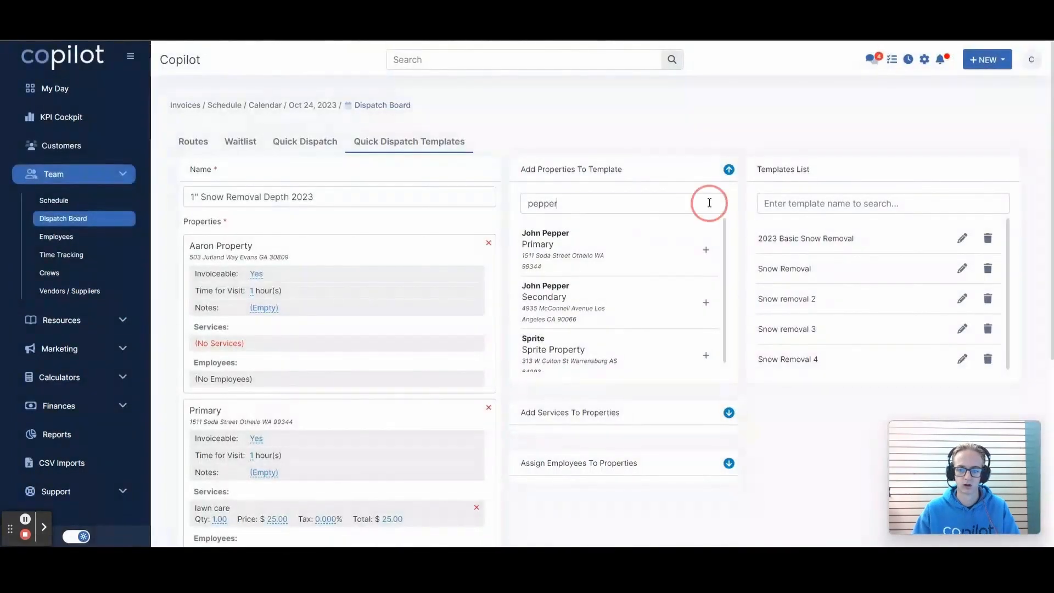
key("BackSpace")
key("BackSpace")
key("BackSpace")
key("BackSpace")
key("BackSpace")
key("BackSpace")
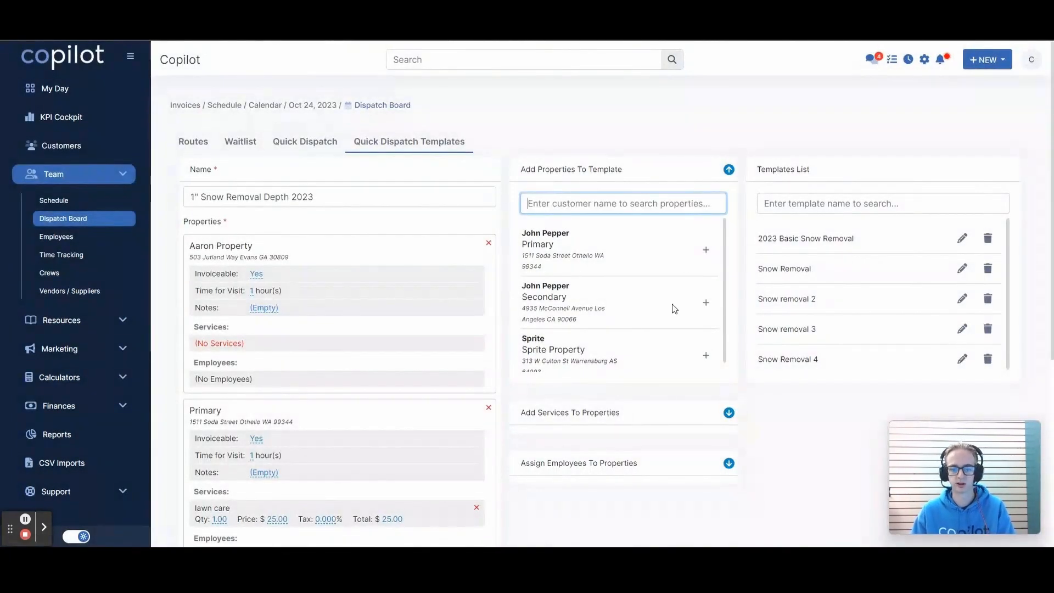
Search the services for "snow" and add the $25.00 Snow Removal service to the template's properties.
left_click(728, 412)
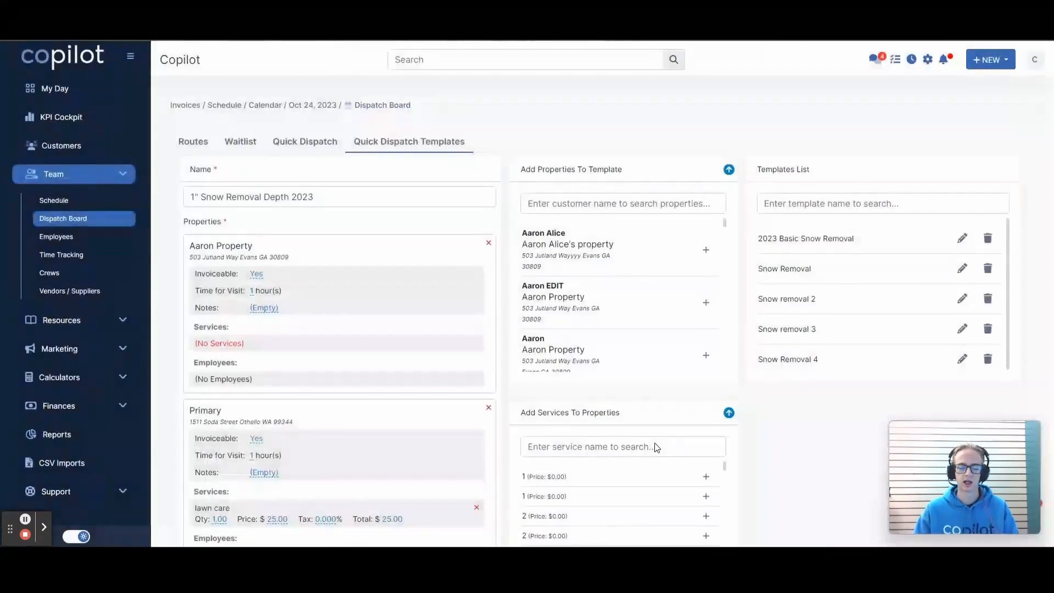
left_click(656, 445)
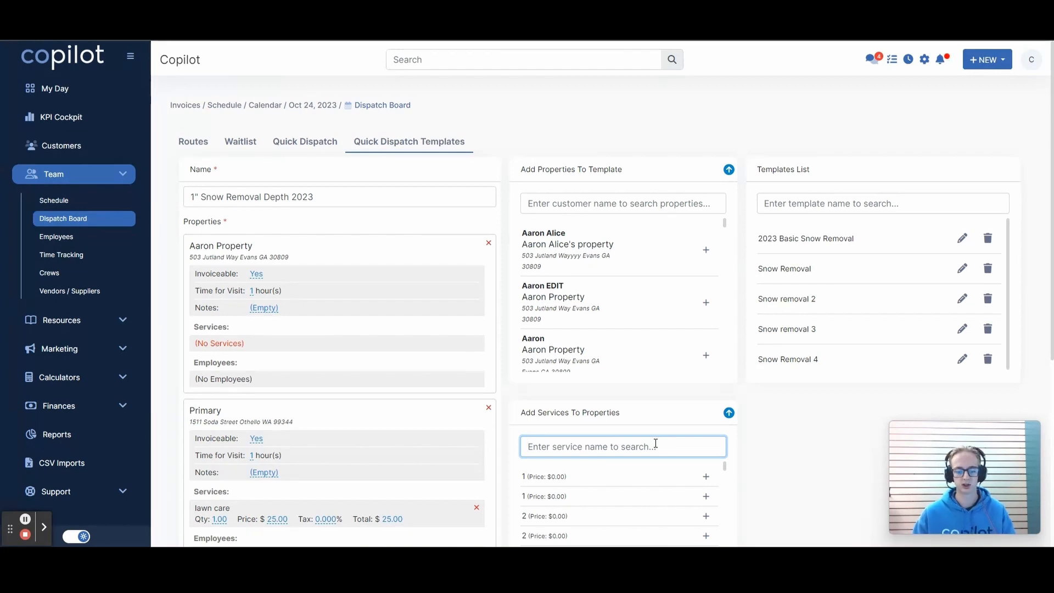
scroll(655, 444, "down", 4)
scroll(656, 444, "up", 1)
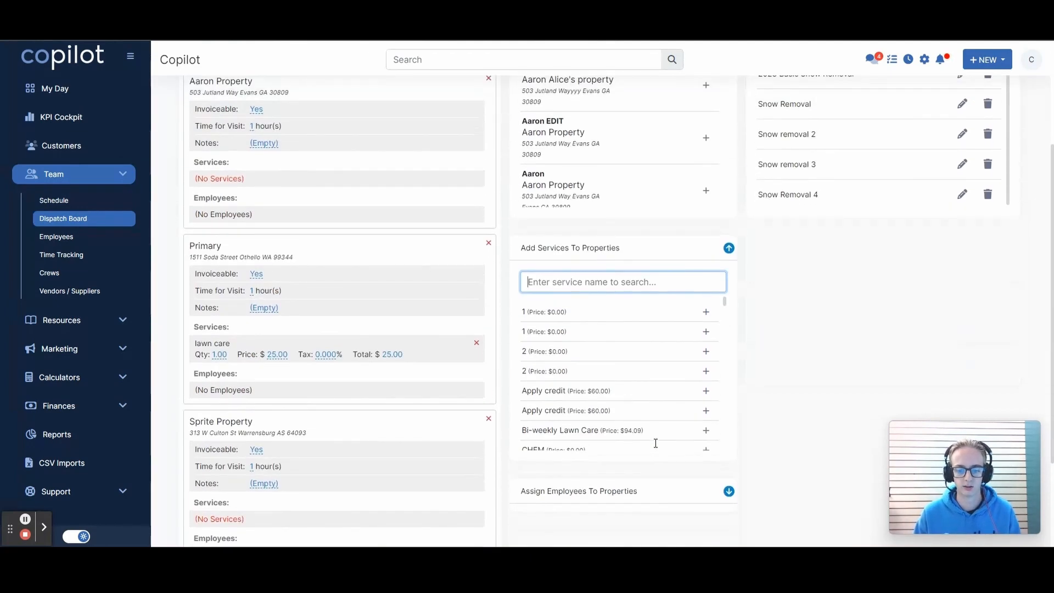
type("snow")
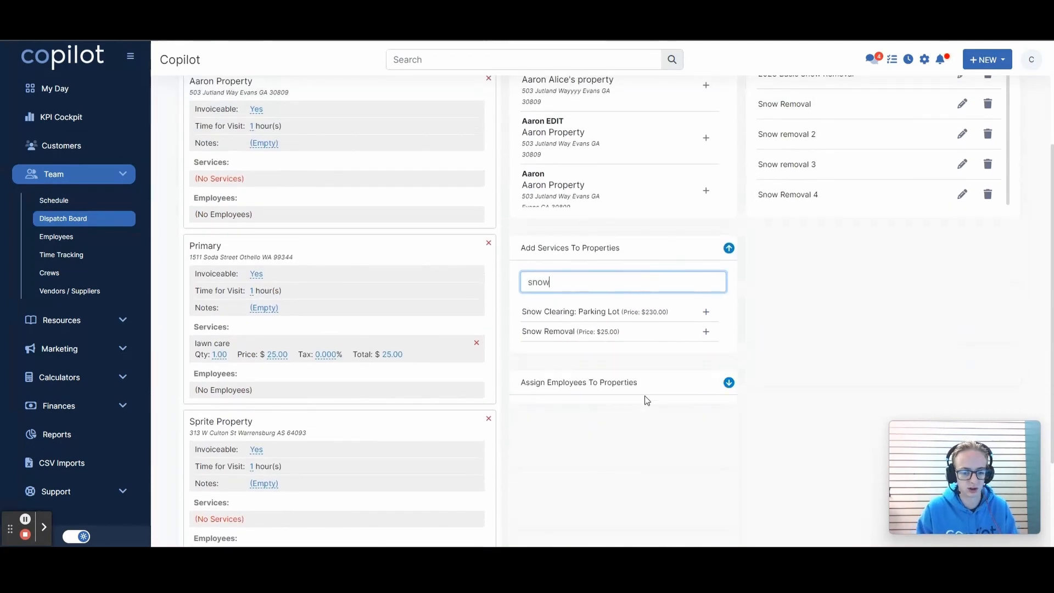
left_click(705, 332)
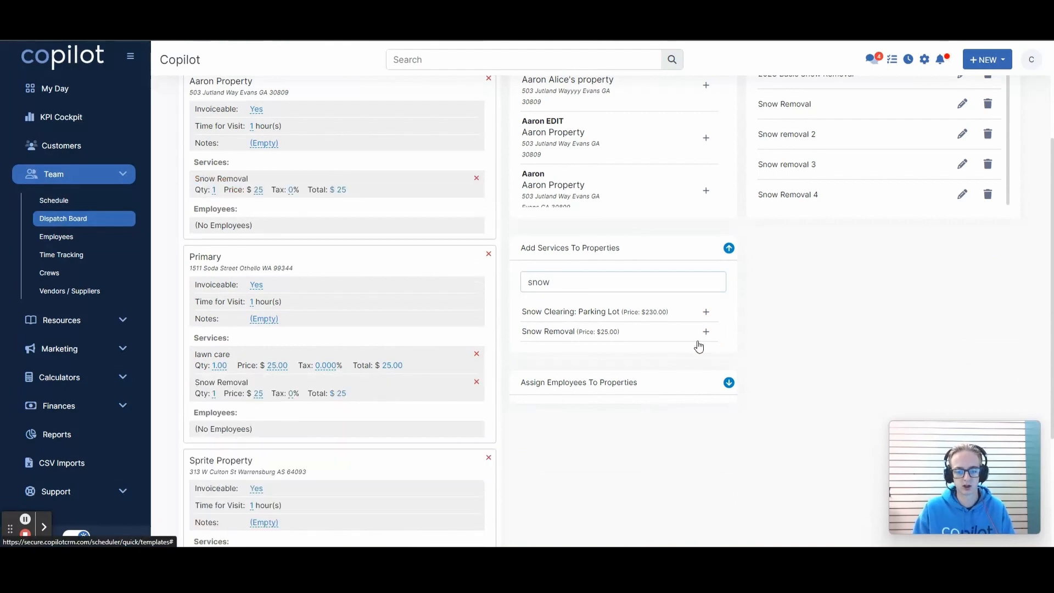
Assign Crew 1 to all properties in the template and collapse the employee assignment section.
scroll(637, 371, "down", 1)
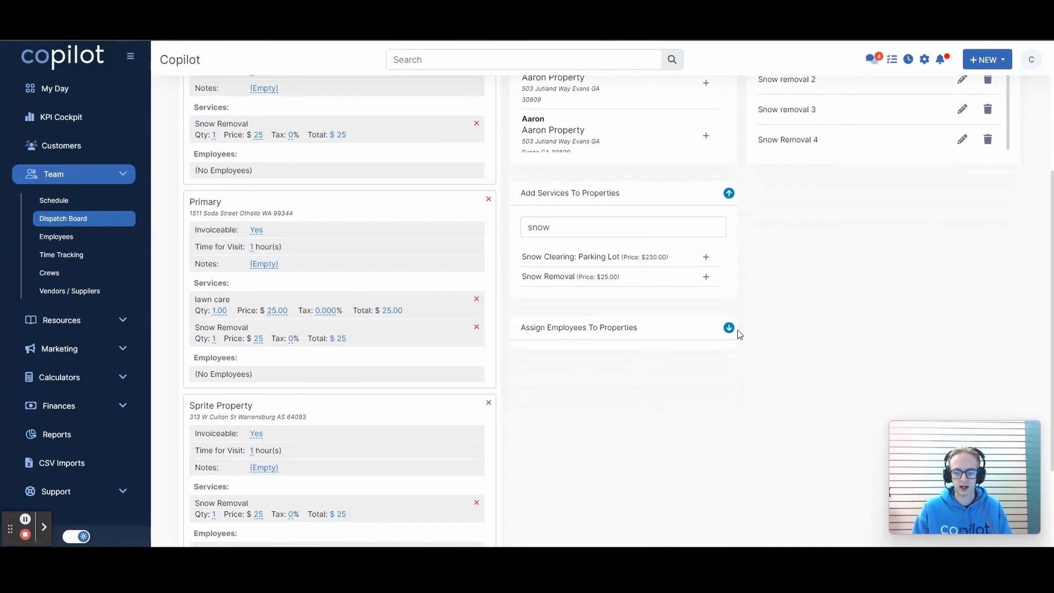
left_click(728, 327)
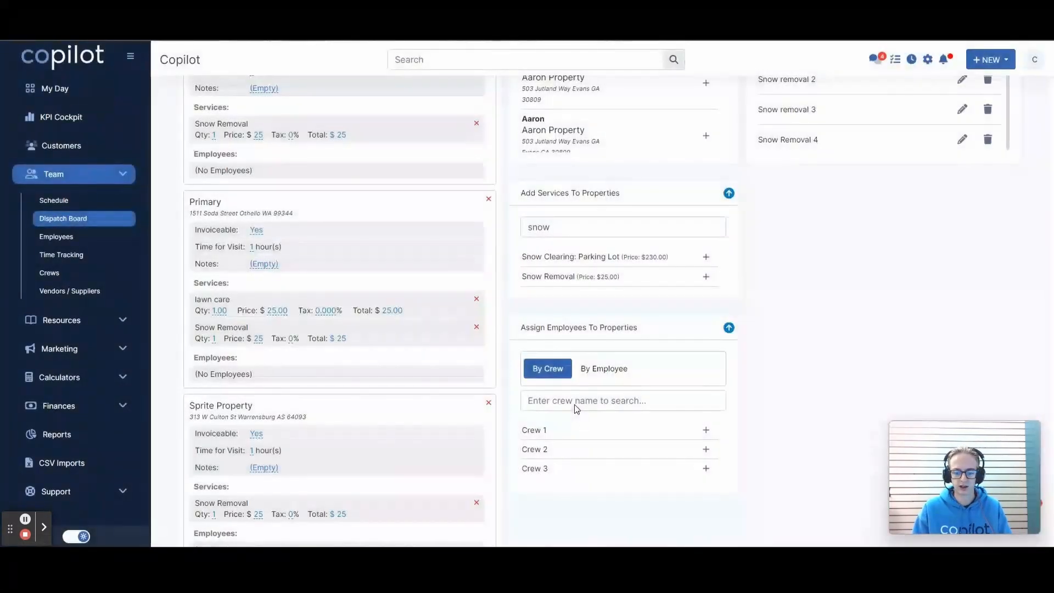
left_click(705, 430)
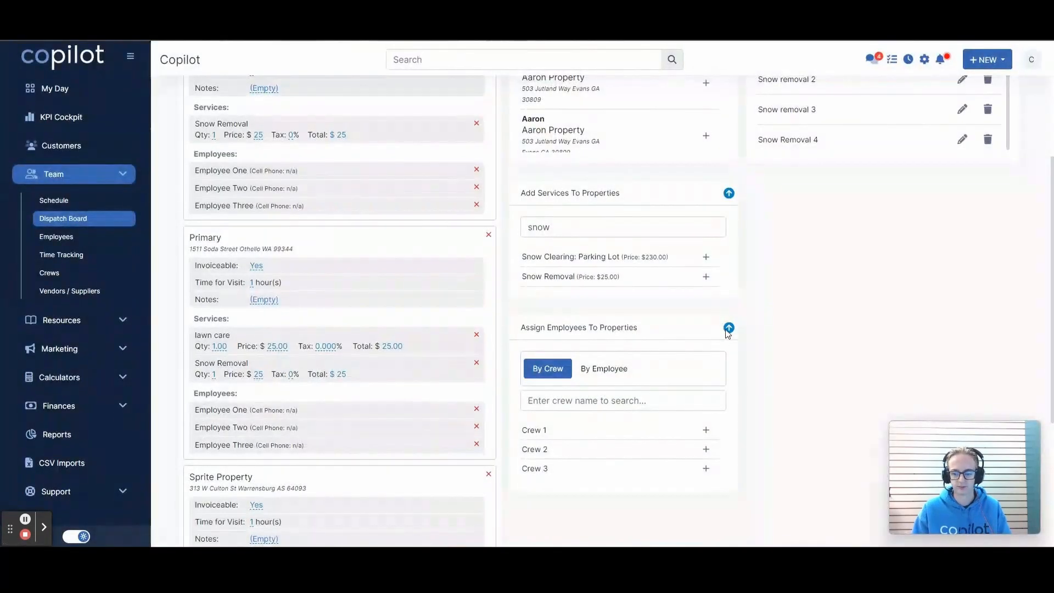
left_click(728, 328)
Review the properties, services and employees of the 1" Snow Removal Depth 2023 template and create it.
scroll(471, 350, "up", 5)
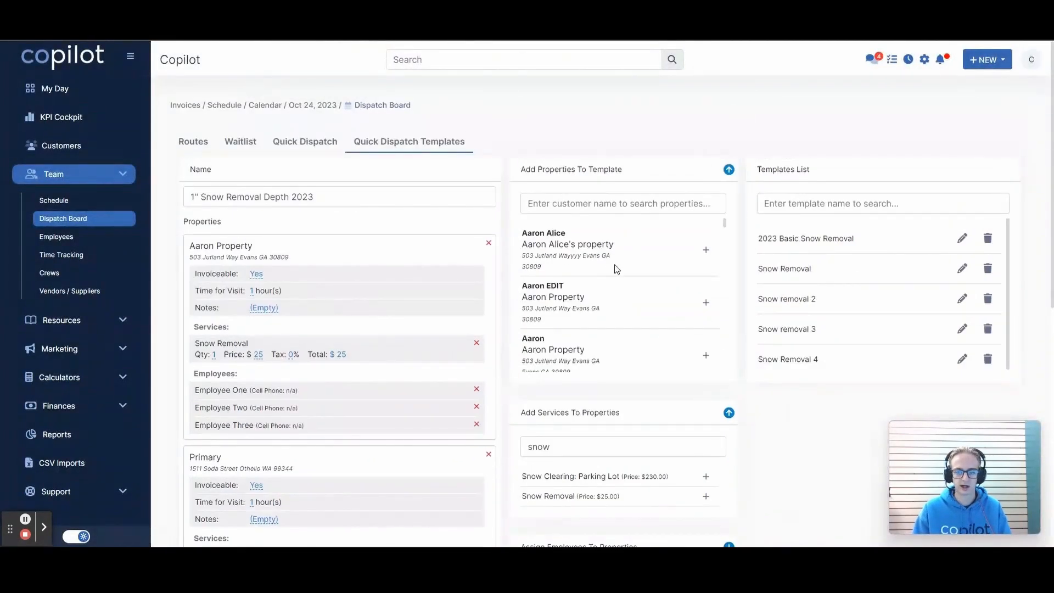
scroll(617, 265, "down", 2)
scroll(478, 329, "down", 8)
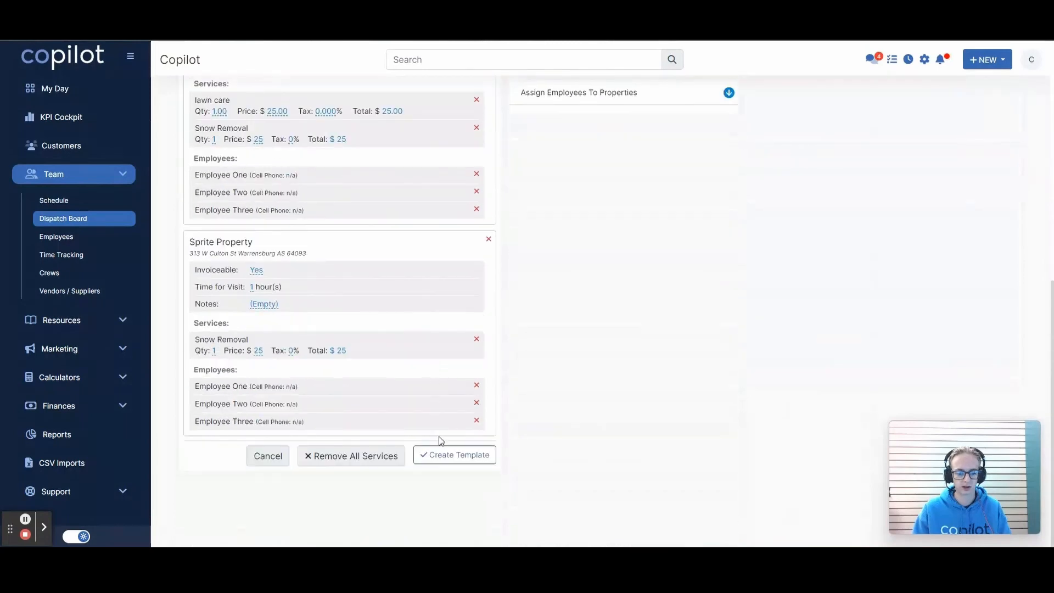
left_click(442, 458)
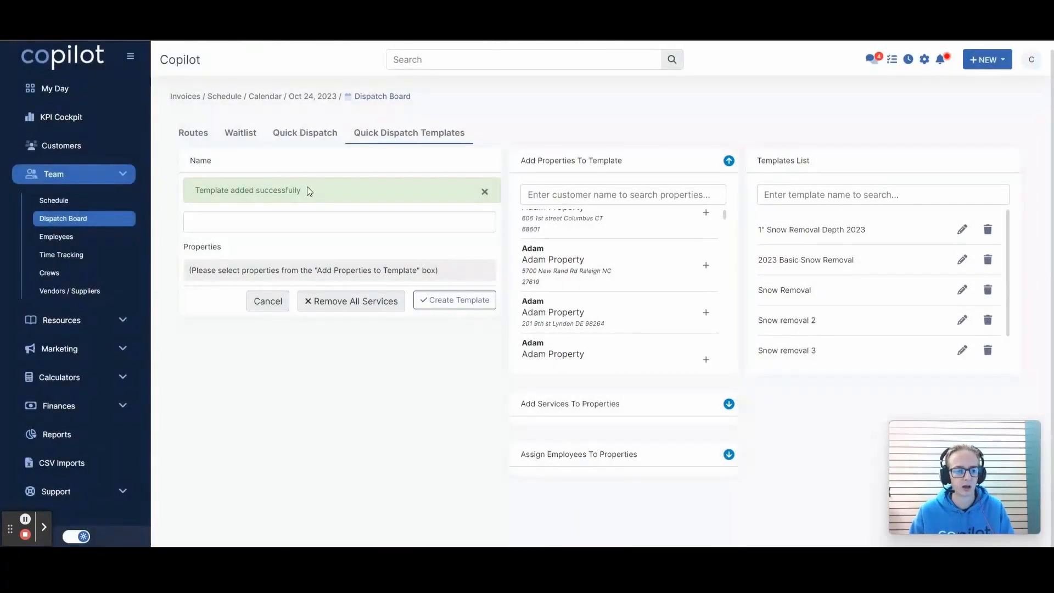
Start another quick dispatch template named 2" Snow Removal Depth 2023.
left_click(292, 228)
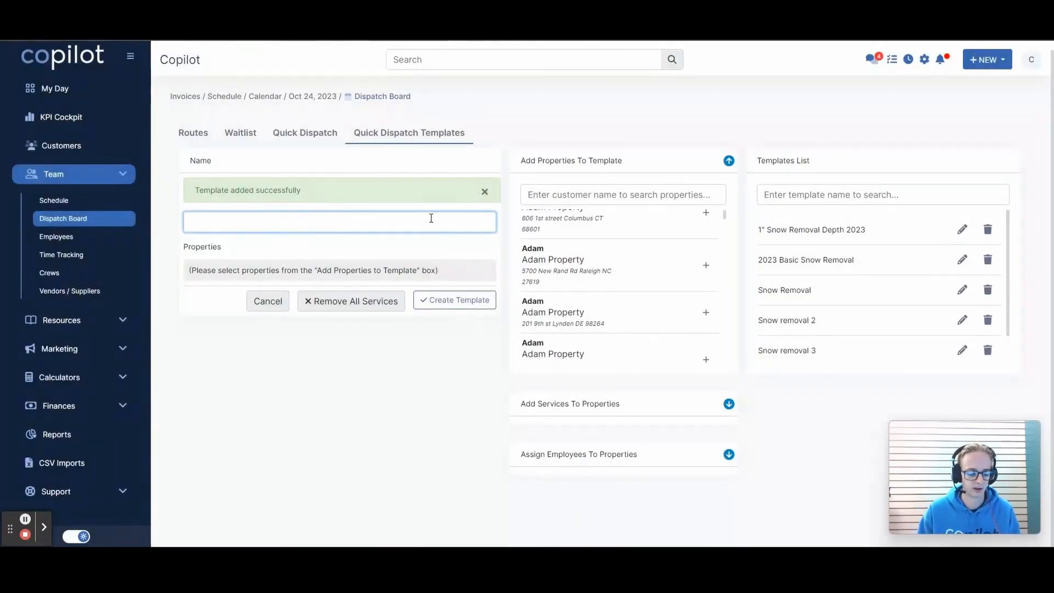
type("2\" Snow Rem")
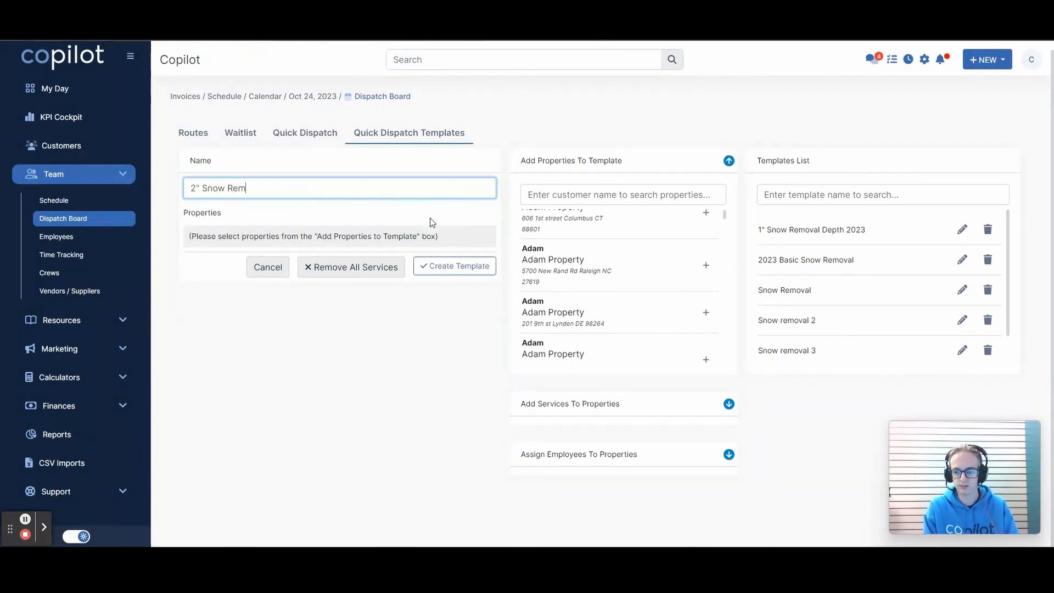
type("oval Depth 2023")
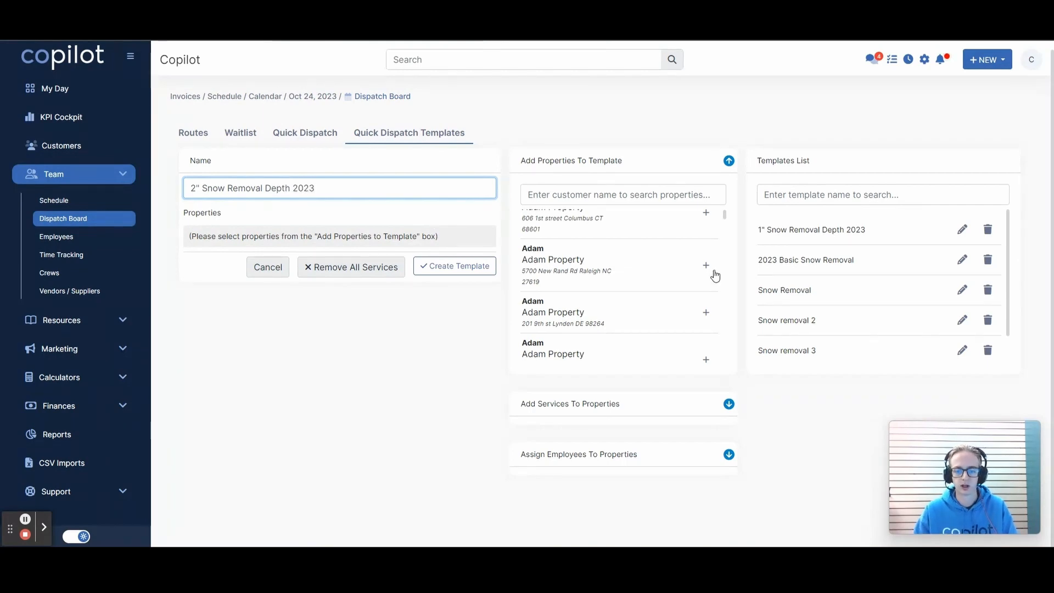
Add the Lynden, DE property to the template, plus the Primary and Sprite Property entries found by customer name.
left_click(706, 312)
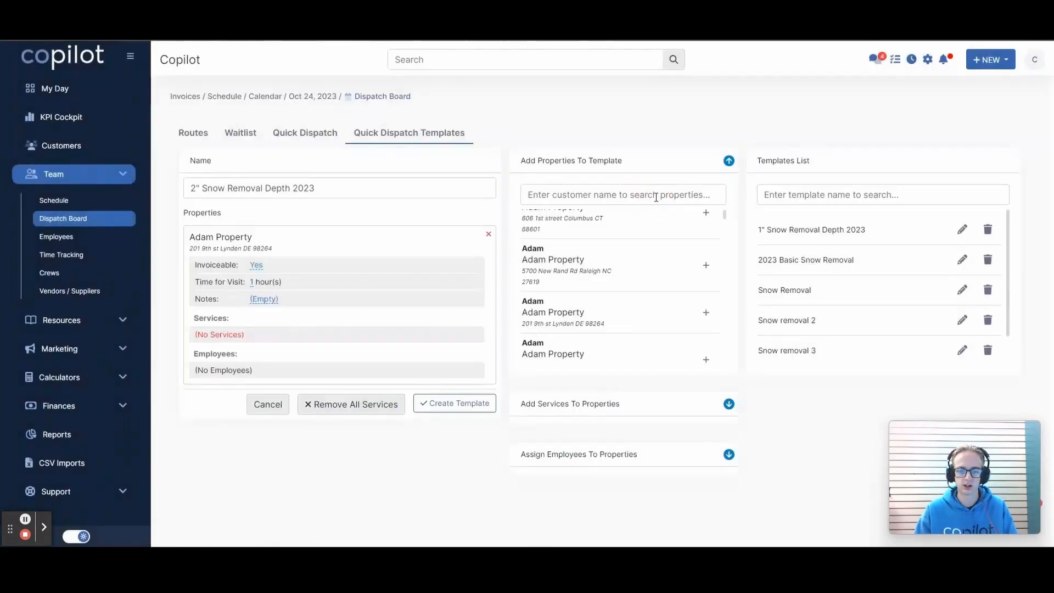
left_click(655, 197)
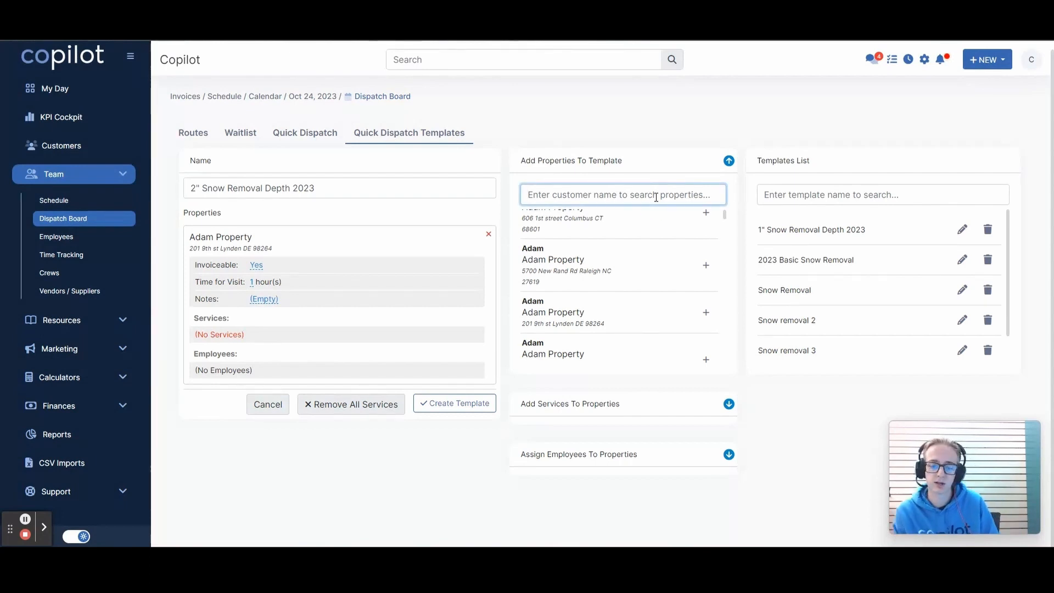
type("p")
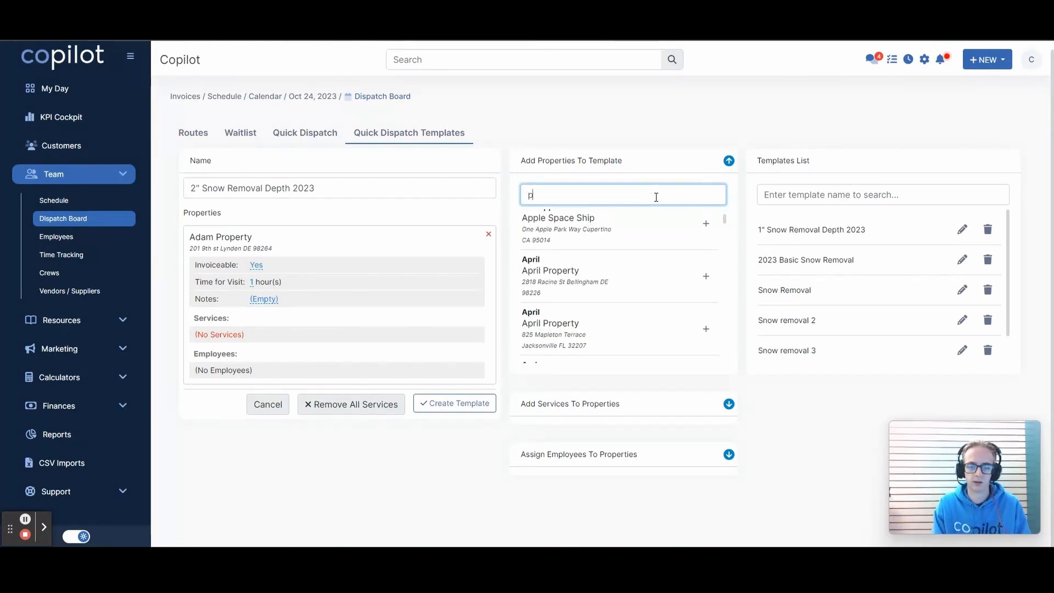
type("epper")
left_click(705, 231)
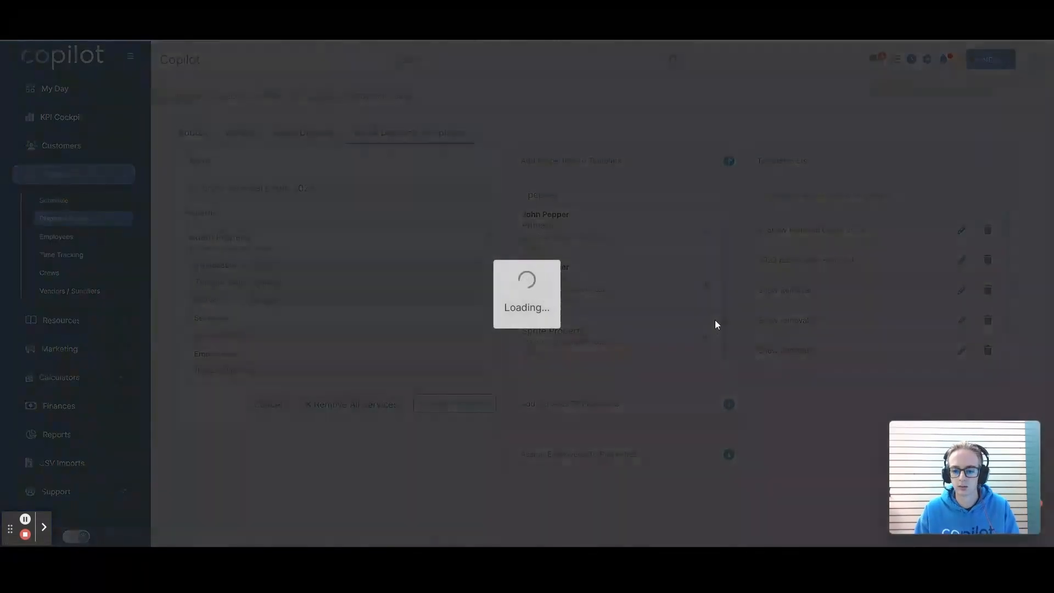
left_click(706, 336)
Add the $25.00 Snow Removal service to the properties in the 2" Snow Removal Depth 2023 template.
left_click(724, 403)
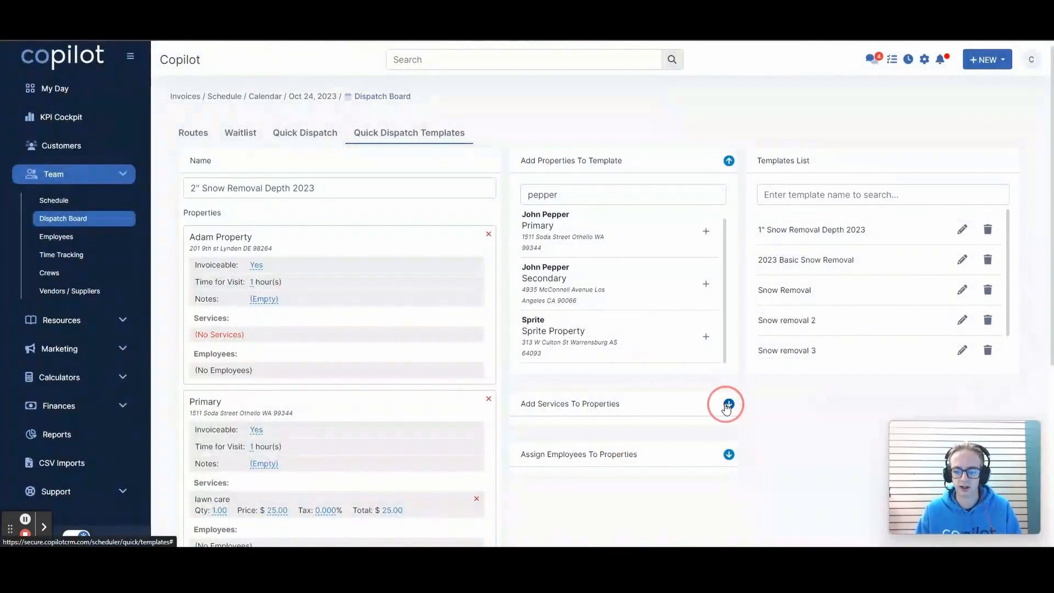
left_click_drag(604, 445, 604, 458)
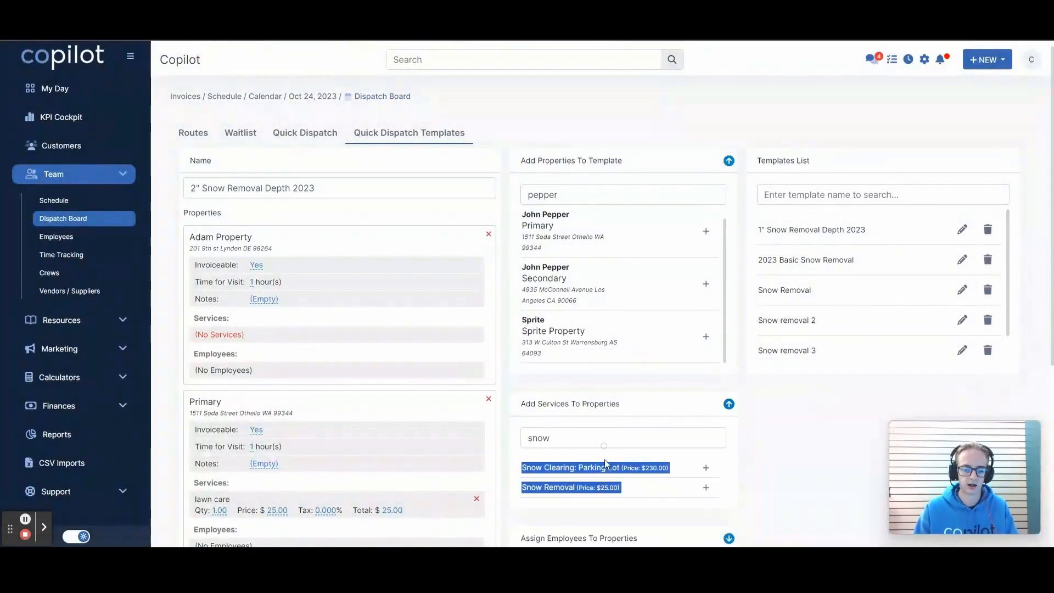
left_click(705, 487)
Move the Primary property to first place in the template and remove its lawn care service.
left_click_drag(218, 355, 216, 355)
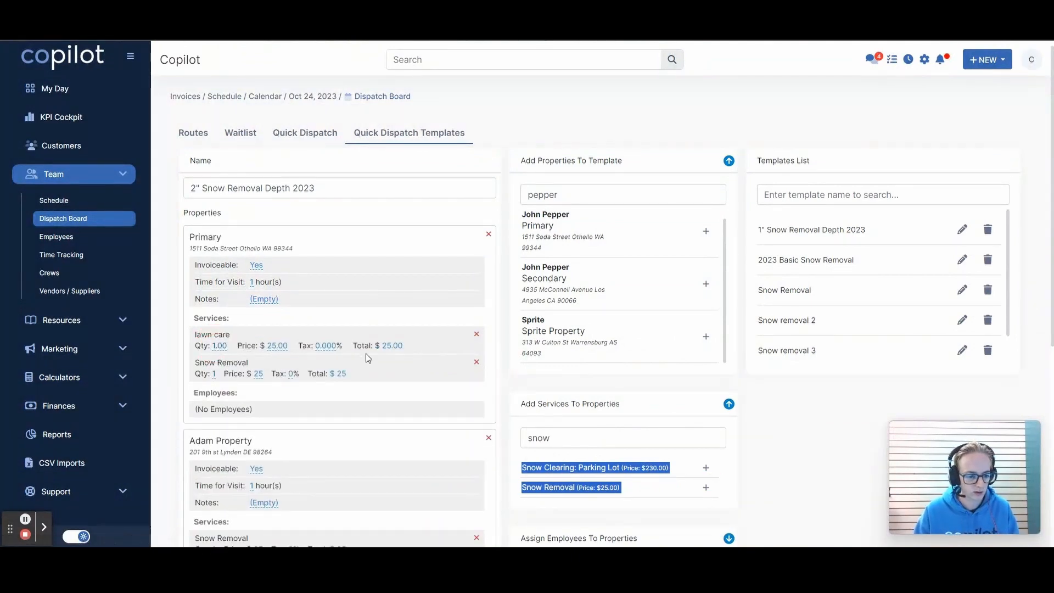
left_click(477, 336)
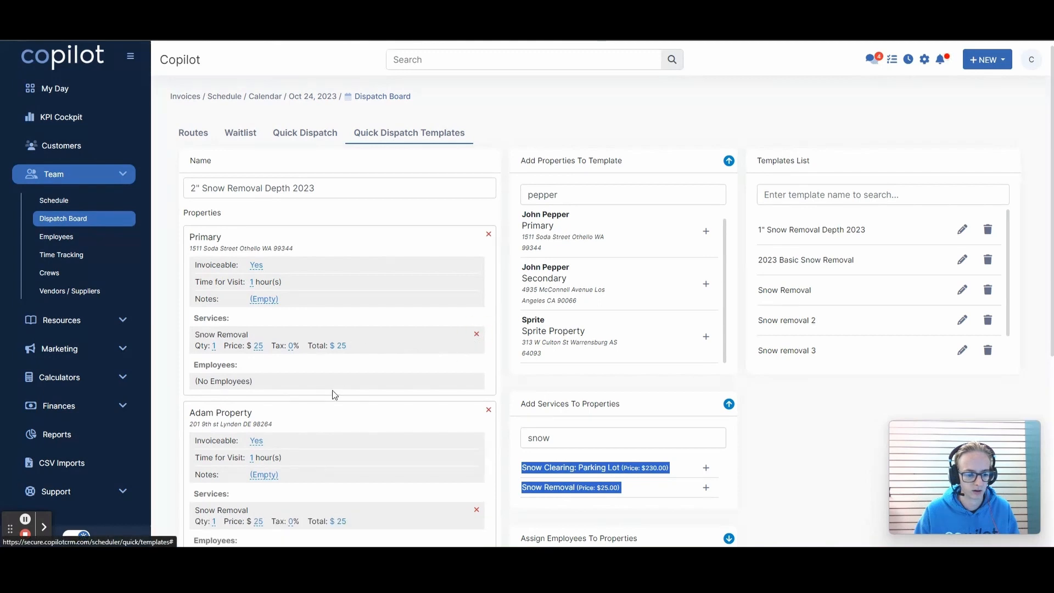
Set the Snow Removal quantity to 2 for the Primary and Lynden, DE properties in the template.
scroll(329, 392, "down", 2)
scroll(329, 393, "up", 1)
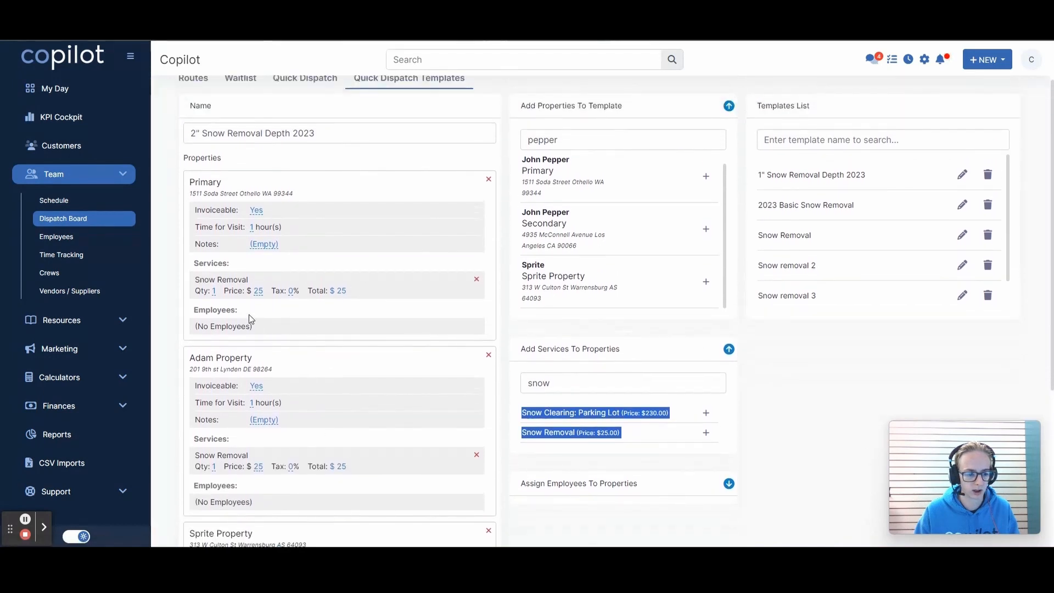
left_click(213, 290)
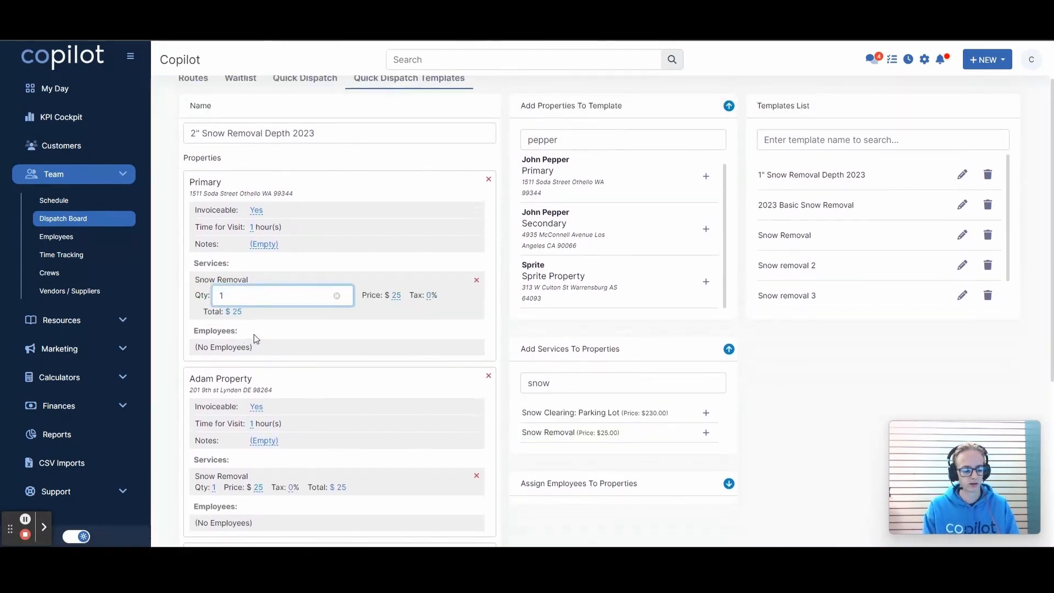
type("2")
key("Return")
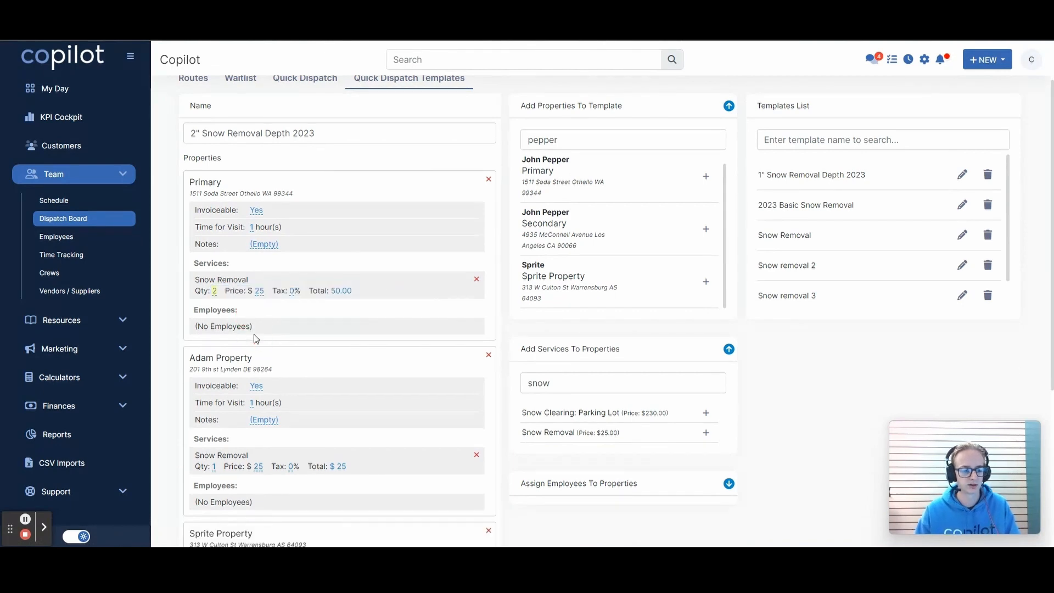
scroll(252, 340, "down", 1)
left_click(213, 415)
type("2")
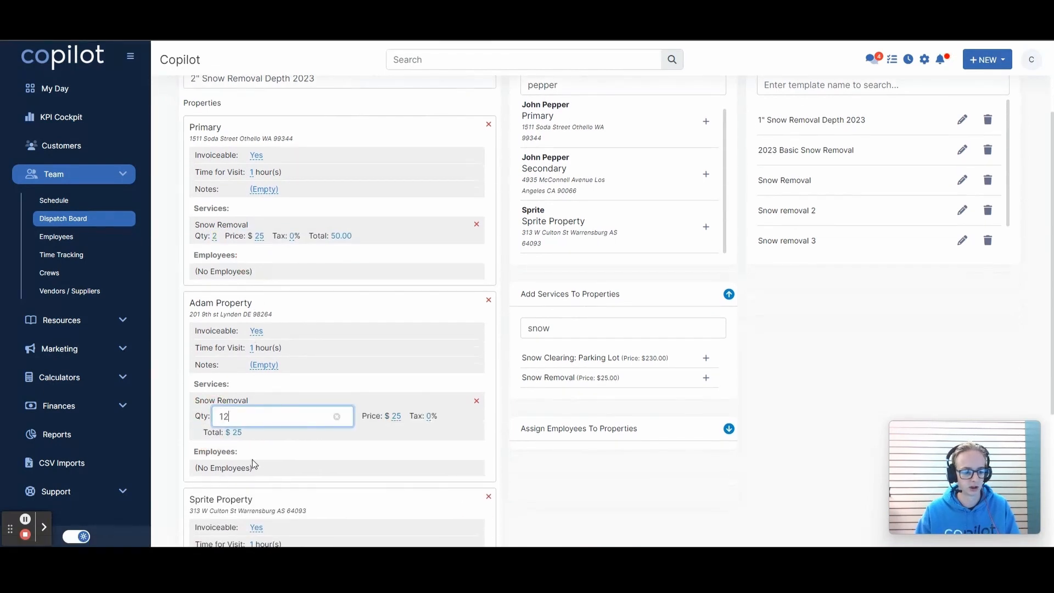
scroll(259, 462, "down", 2)
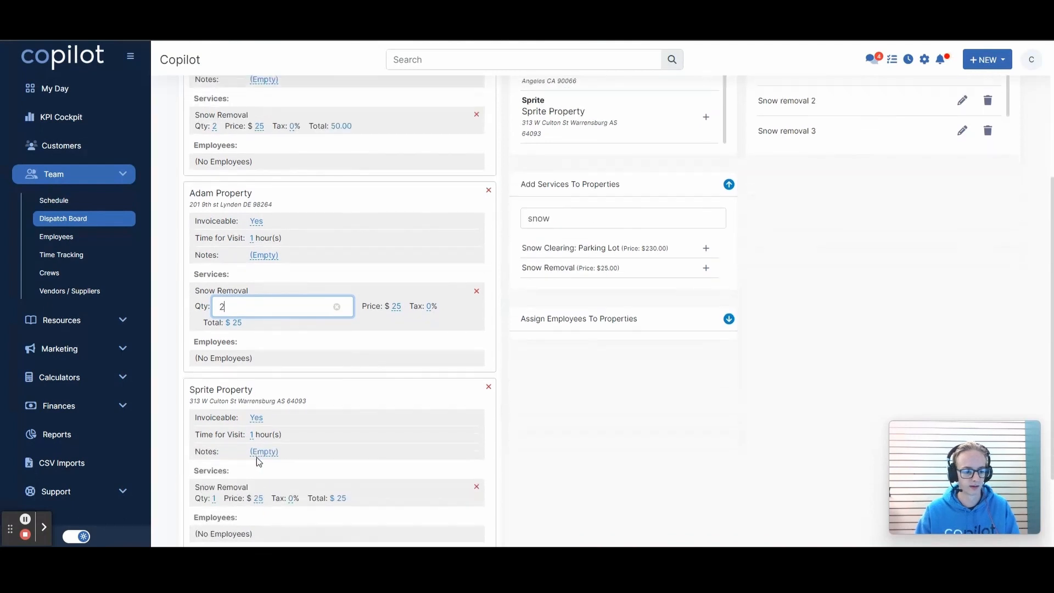
Set the Sprite Property's Snow Removal quantity to 2 and create the 2" Snow Removal Depth 2023 template.
scroll(275, 446, "down", 1)
left_click(216, 443)
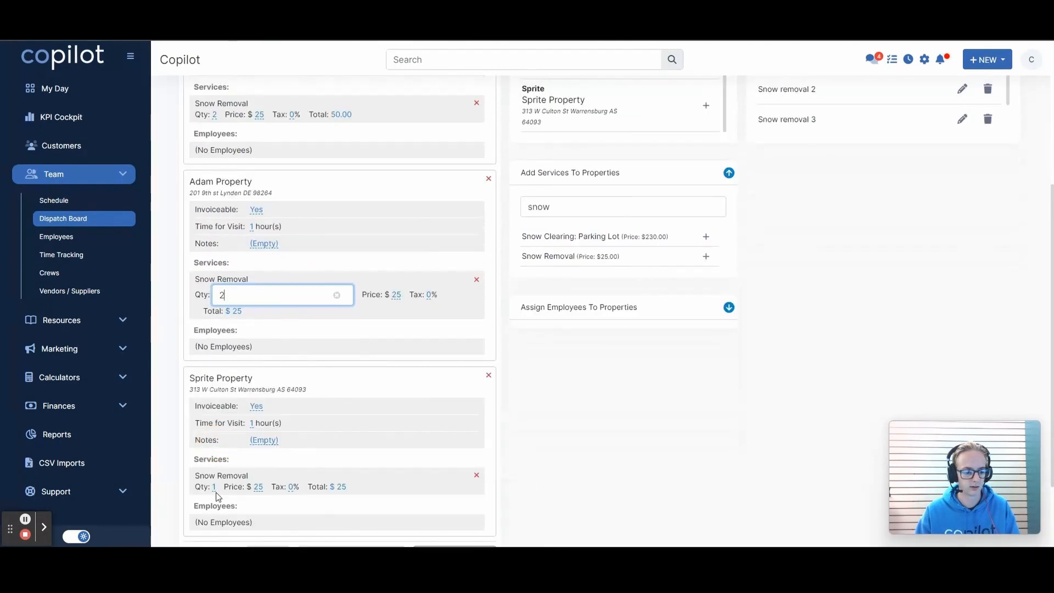
left_click(215, 467)
key("BackSpace")
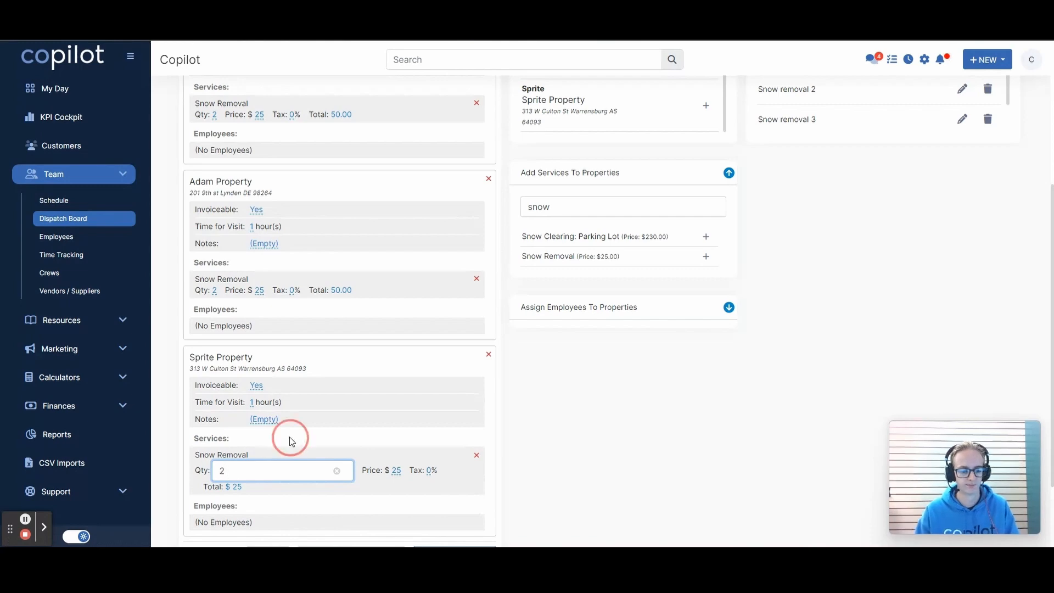
scroll(341, 448, "down", 2)
left_click(451, 456)
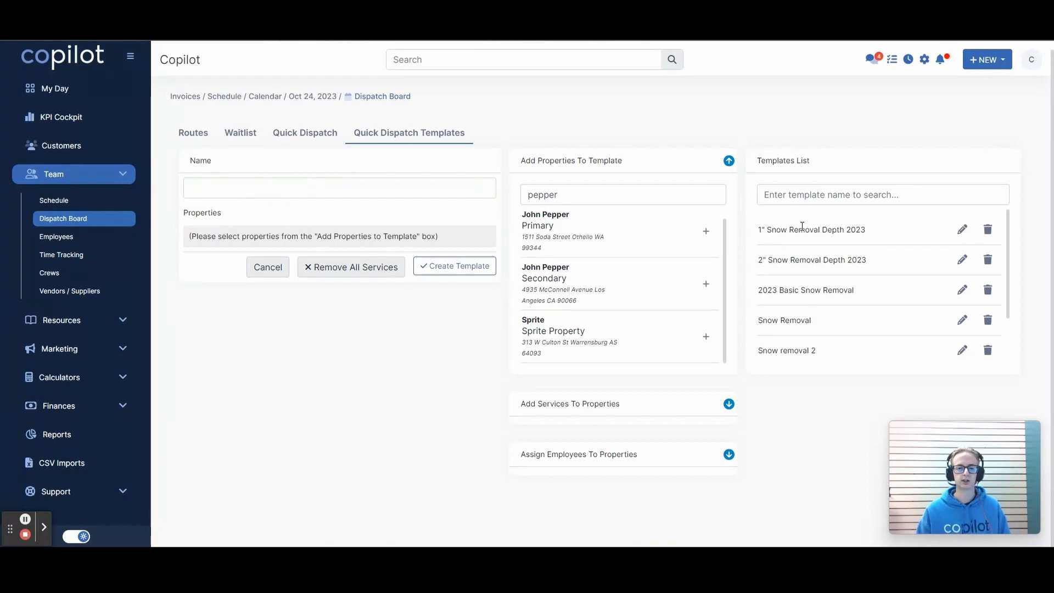
Go to Quick Dispatch on the dispatch board and load the properties from the 2" Snow Removal Depth 2023 template.
left_click(71, 90)
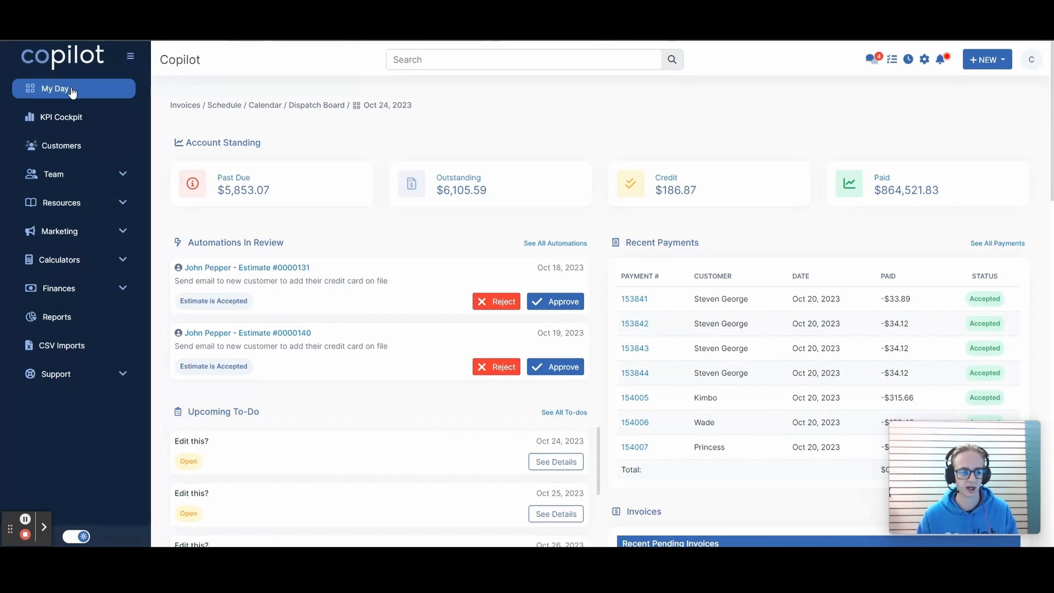
left_click(91, 176)
left_click(86, 220)
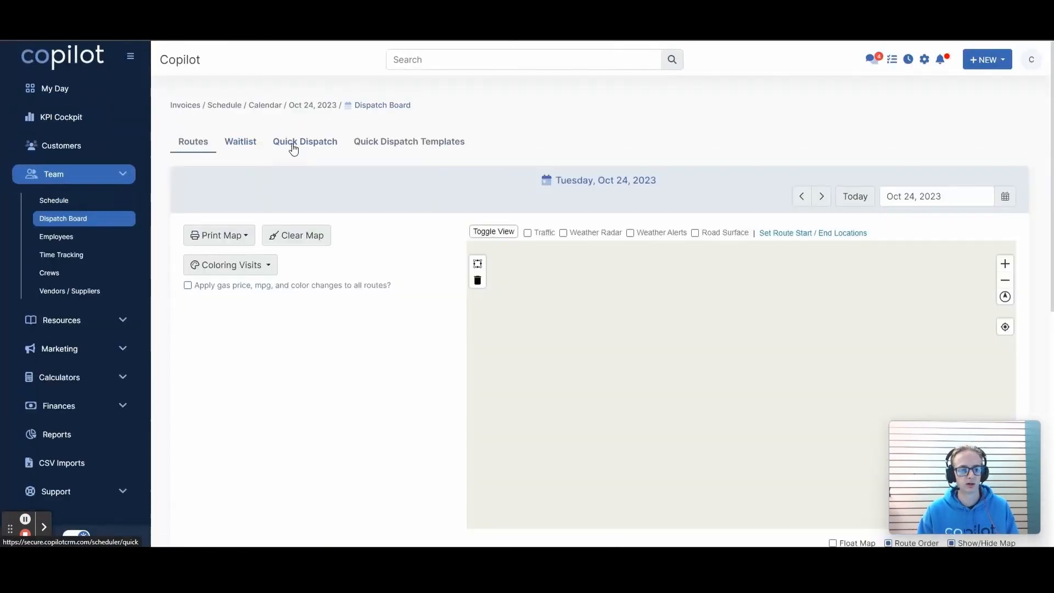
left_click(294, 148)
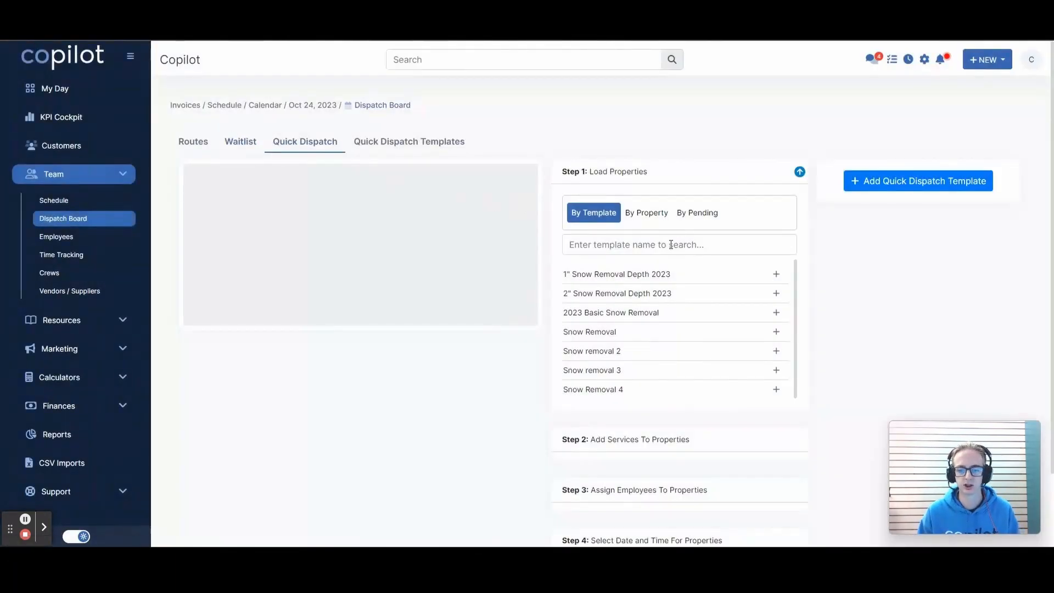
left_click(776, 293)
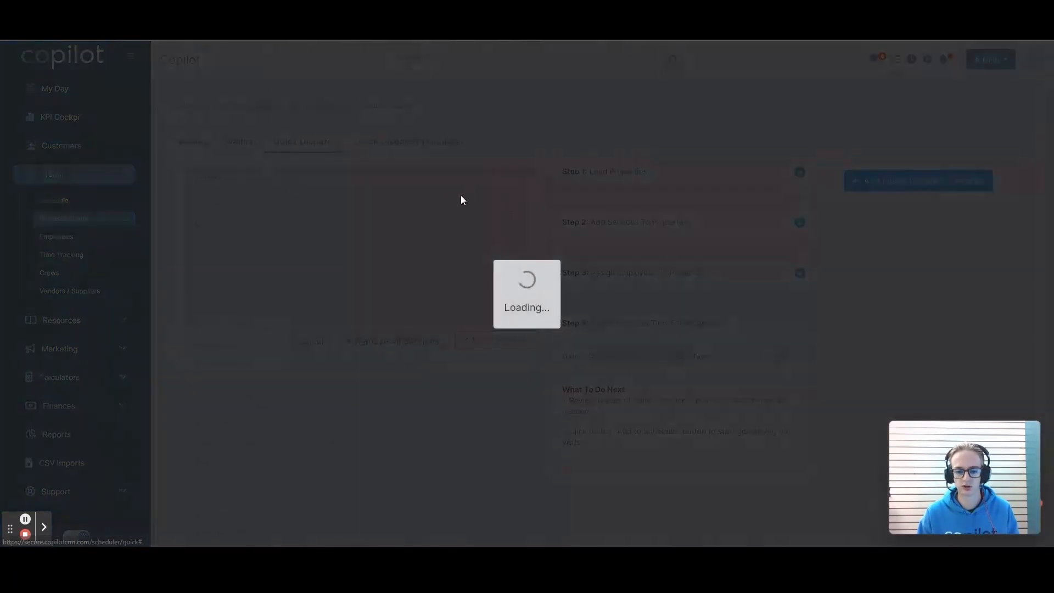
Set the date to Nov 05, 2023 and the time to 06:30 AM for all loaded properties and add them to the schedule.
scroll(419, 274, "down", 5)
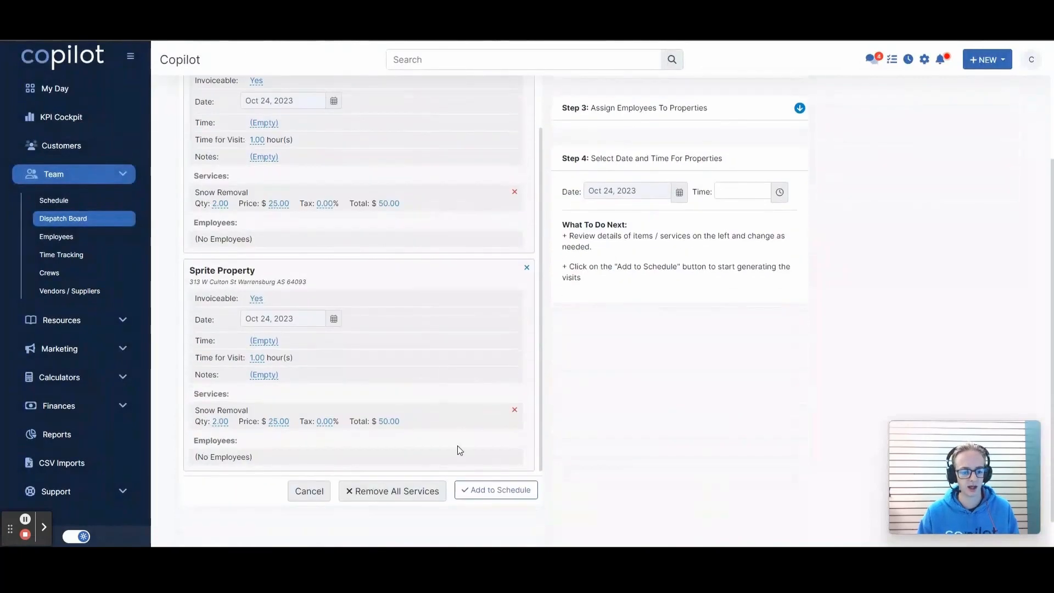
left_click(679, 193)
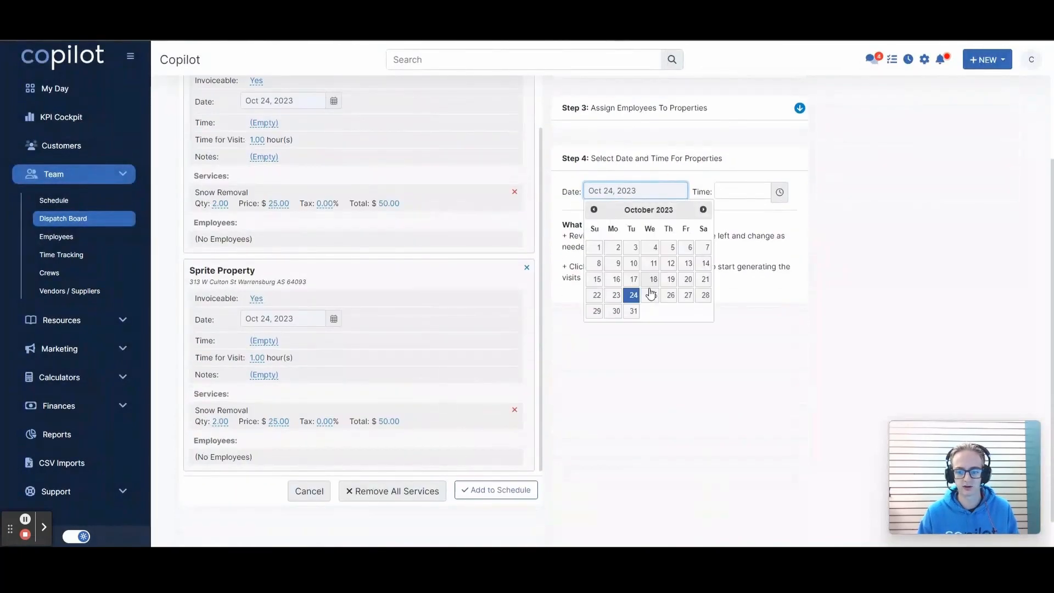
left_click(703, 210)
left_click(592, 263)
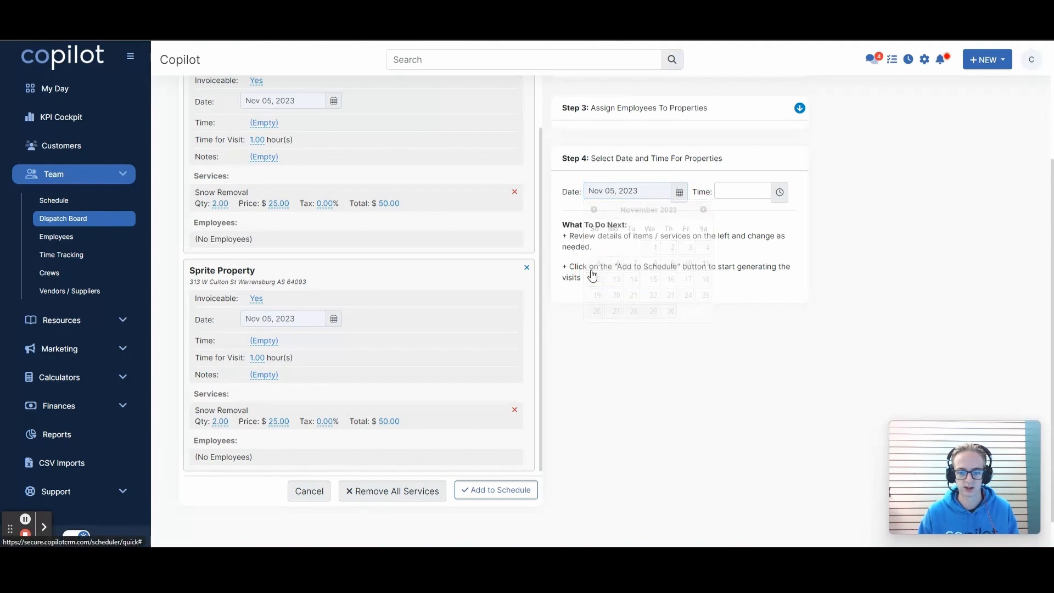
left_click(731, 193)
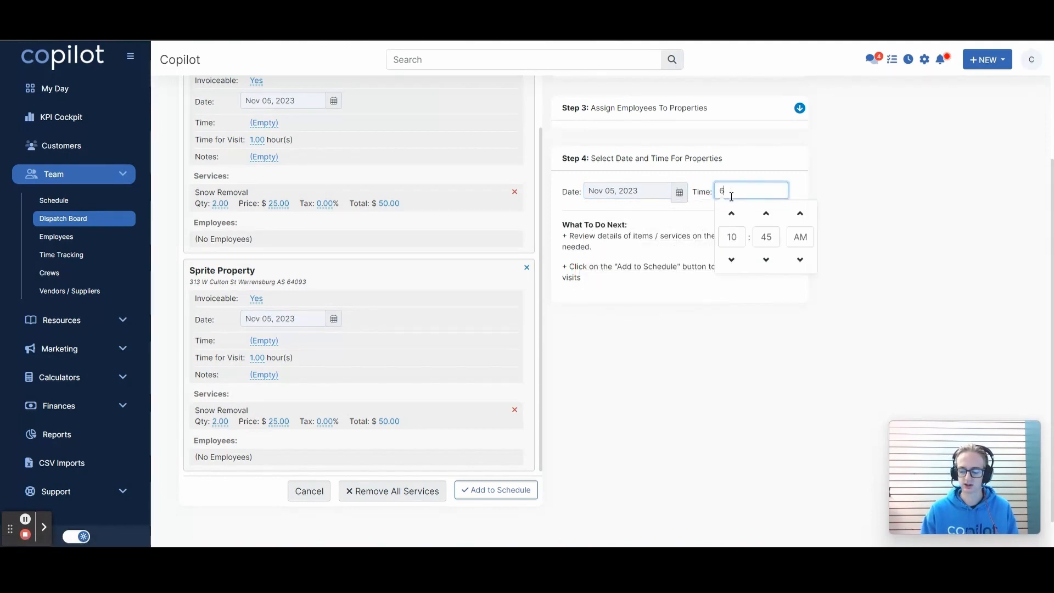
type("6:30")
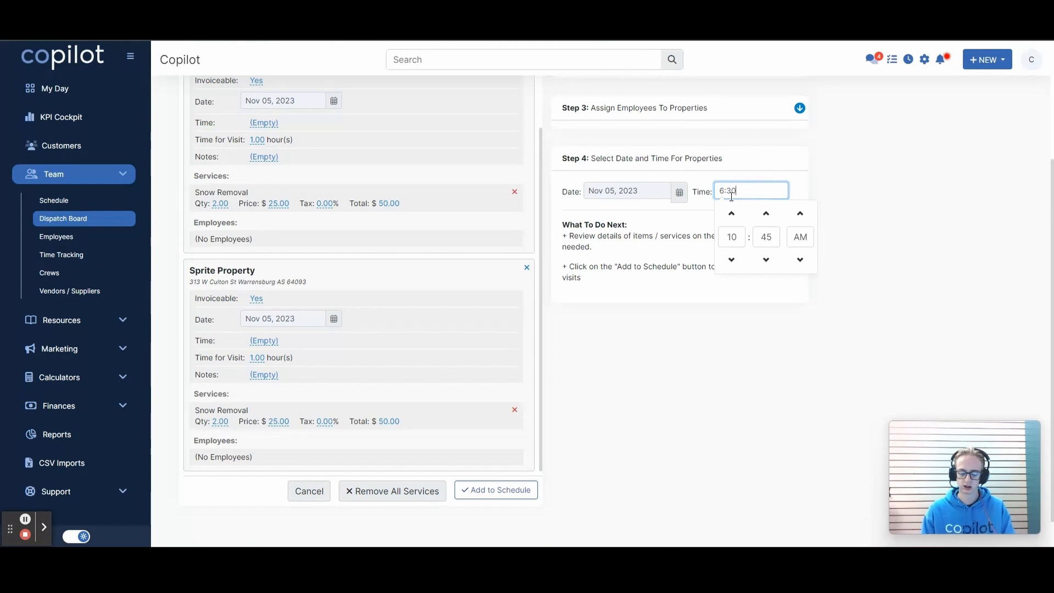
left_click(757, 417)
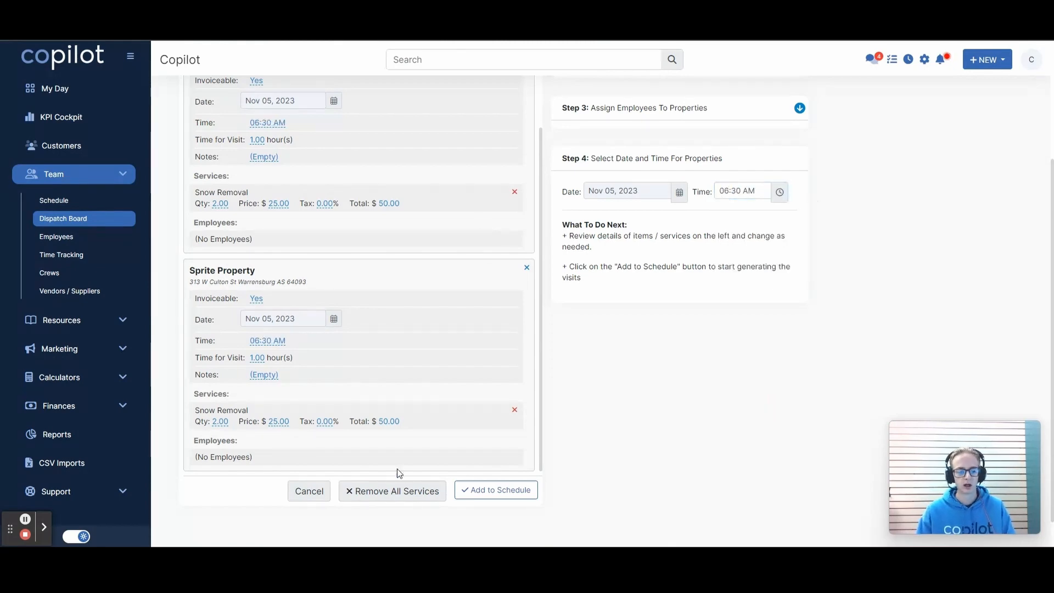
left_click(494, 490)
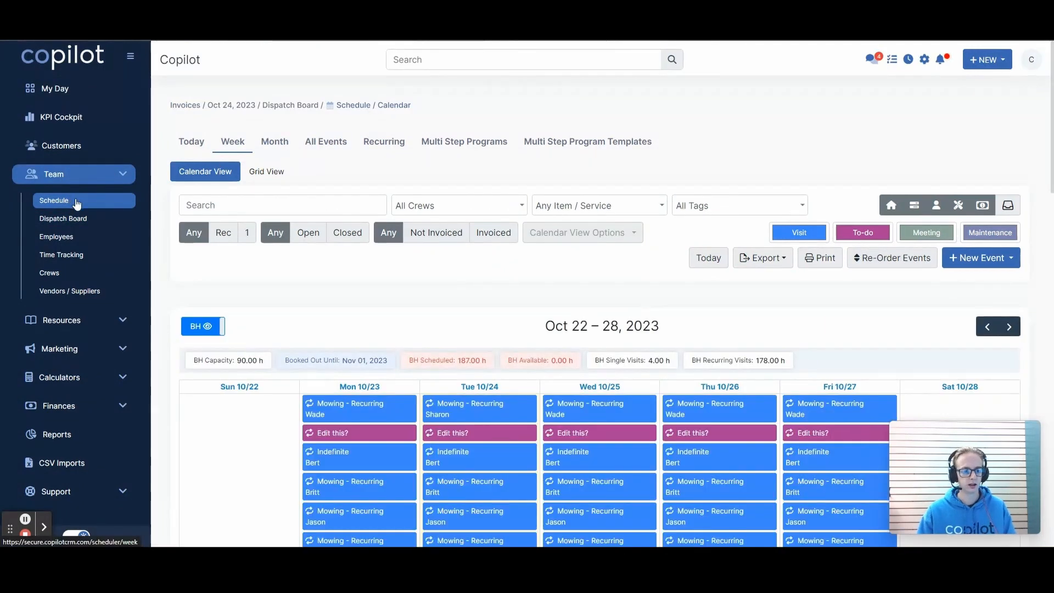
Display the Nov 05, 2023 route on the dispatch board and review its list of visits.
left_click(55, 219)
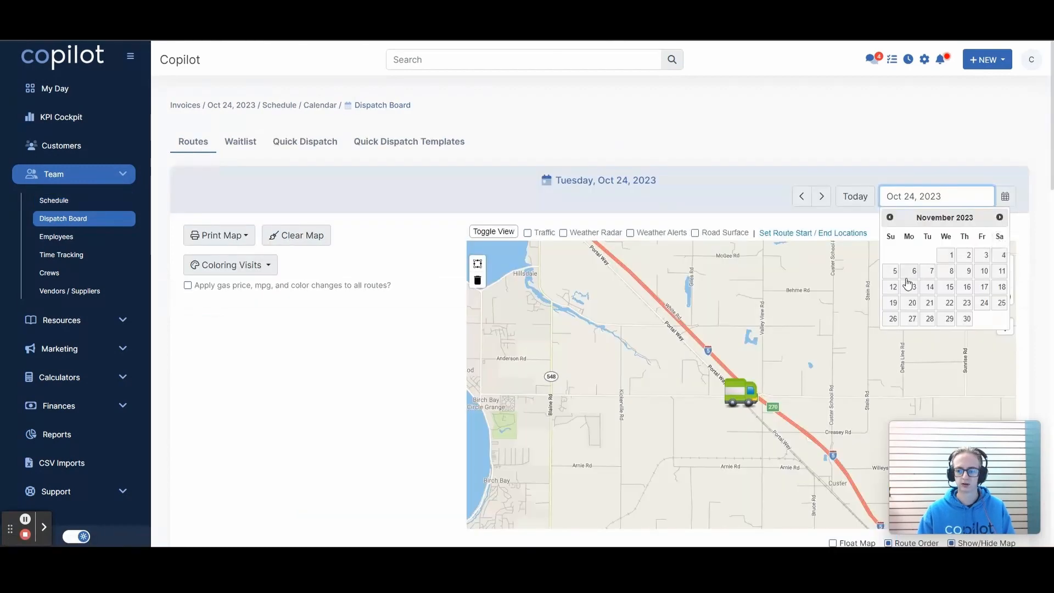
left_click(897, 271)
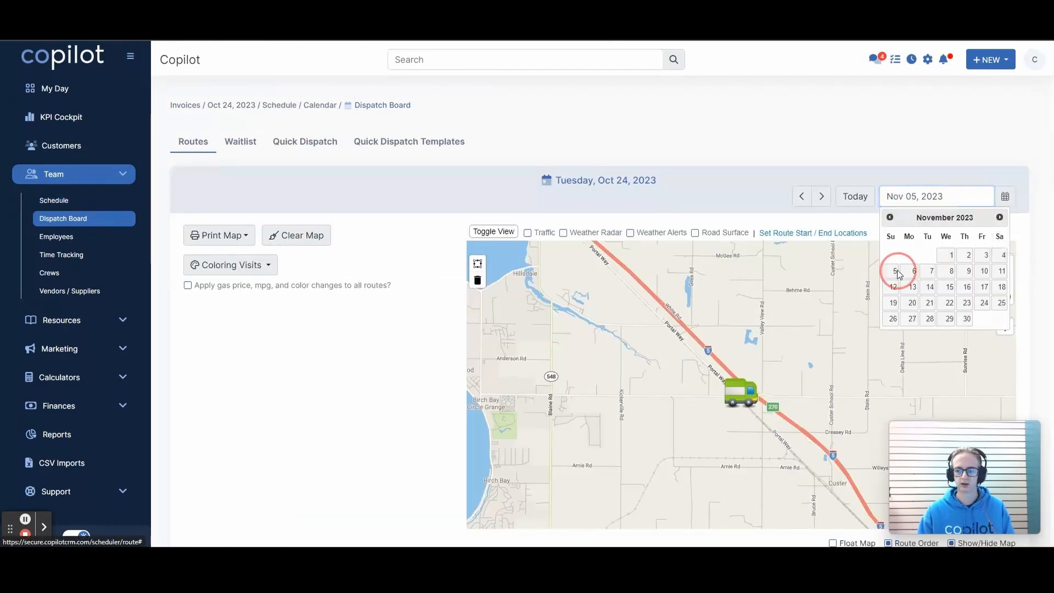
scroll(416, 216, "down", 6)
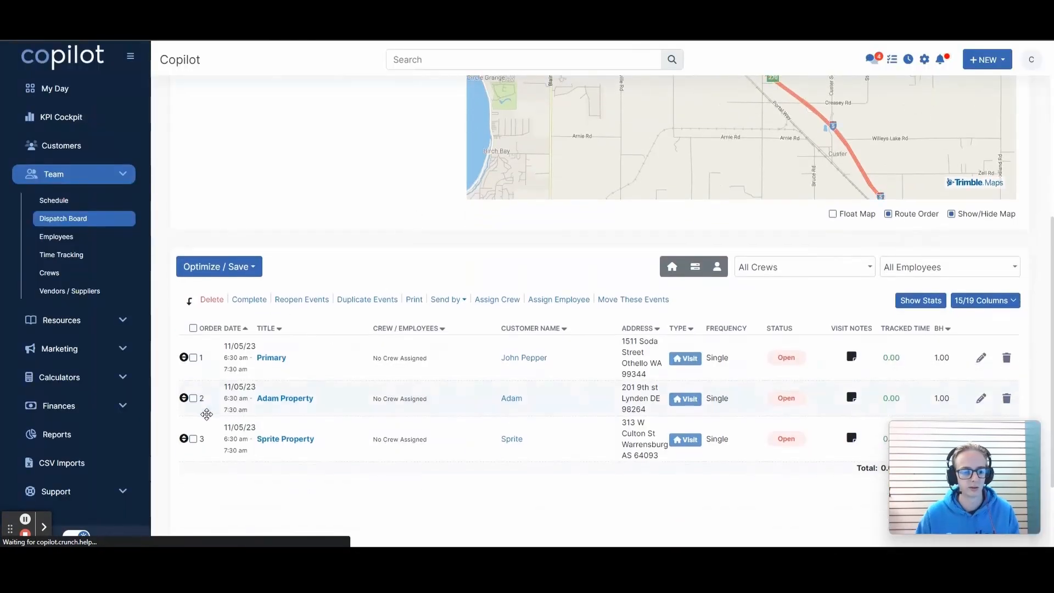
scroll(247, 400, "down", 2)
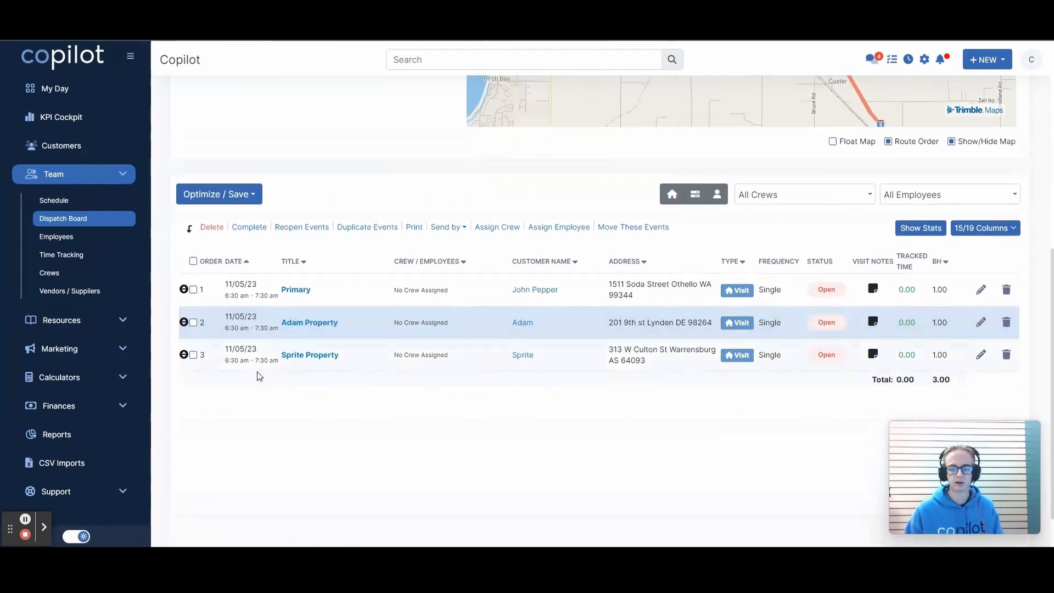
Add the dispatcher note '3" of snow at this property' to the Primary visit on Nov 05, 2023 and save the visit.
left_click(294, 252)
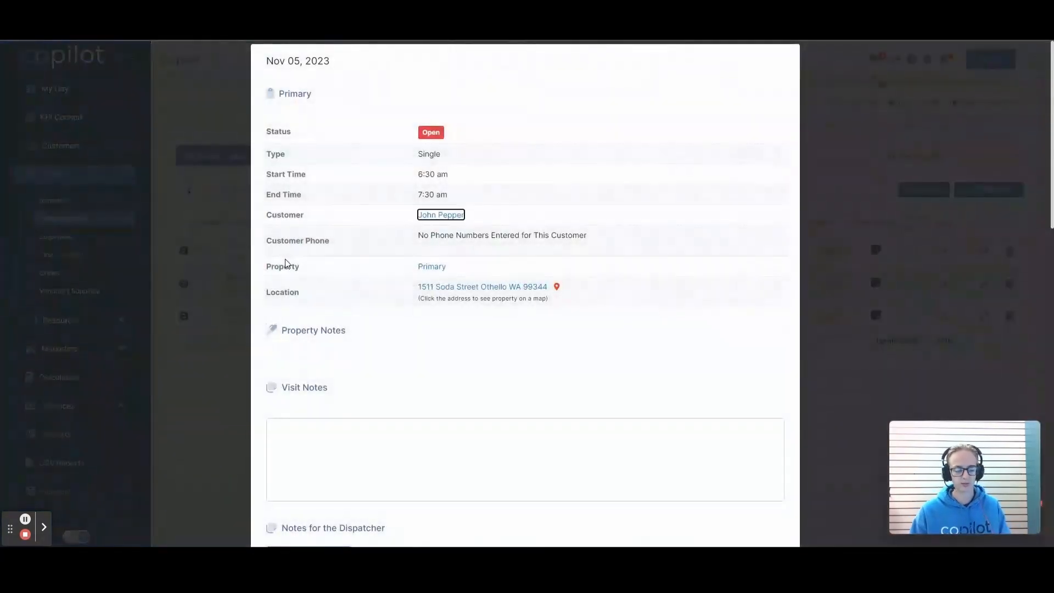
scroll(285, 262, "down", 7)
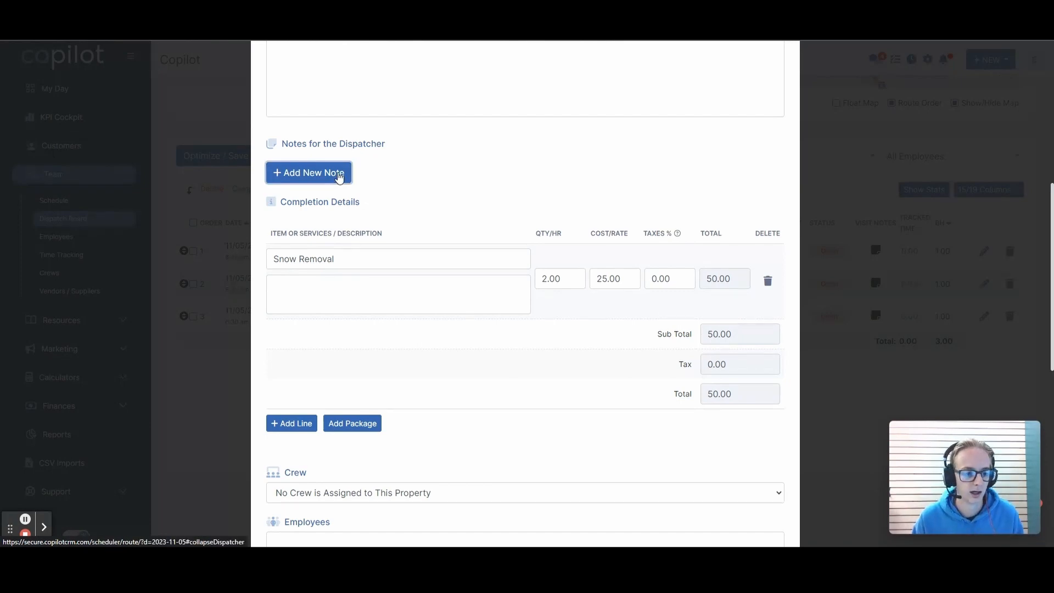
left_click(341, 172)
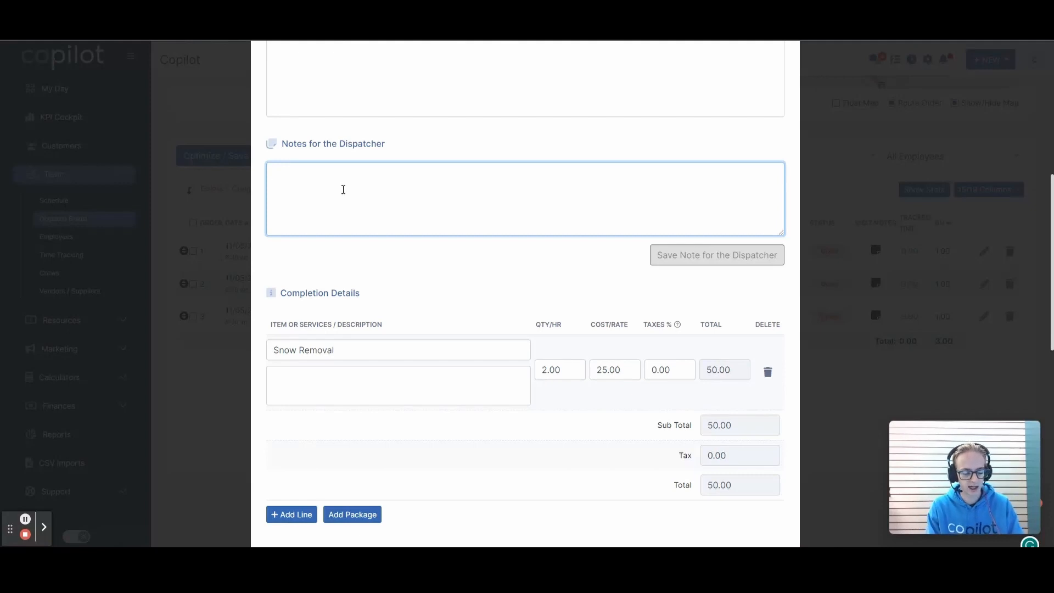
type("3\"")
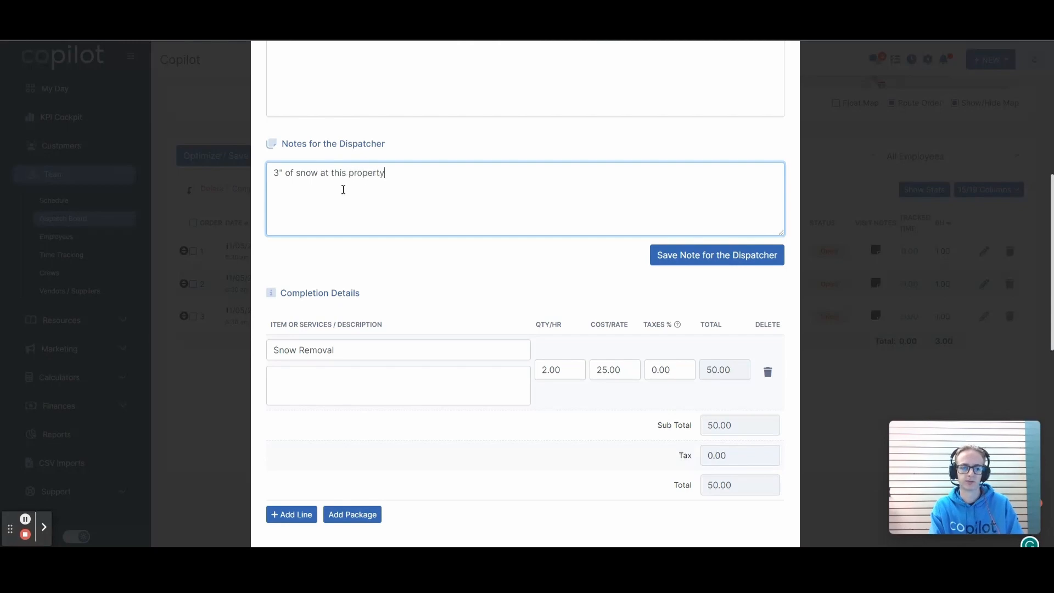
type("of snow at this property")
left_click(713, 257)
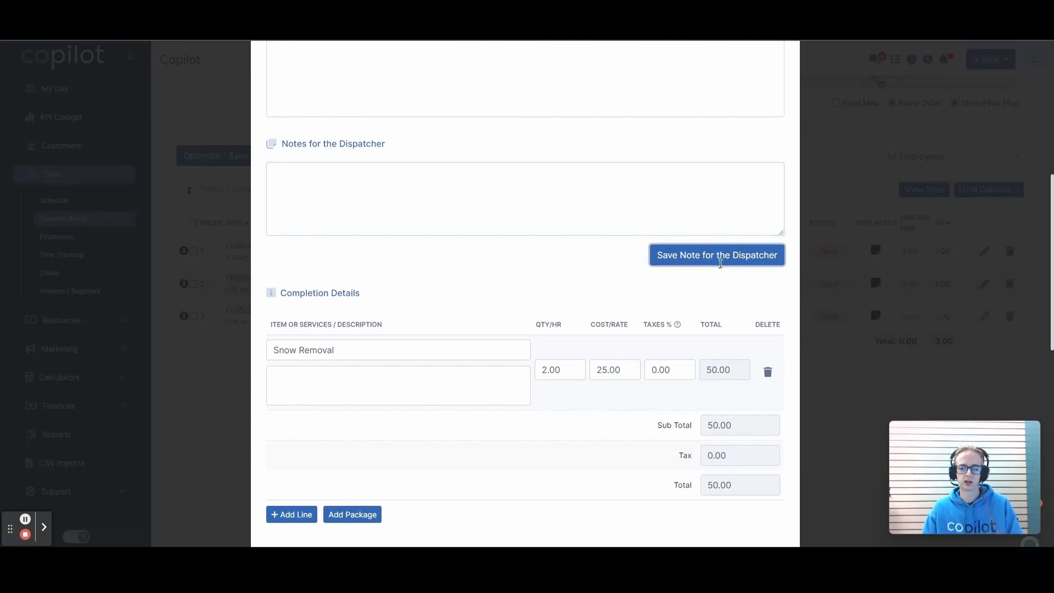
scroll(764, 435, "down", 9)
scroll(770, 502, "down", 1)
left_click(743, 513)
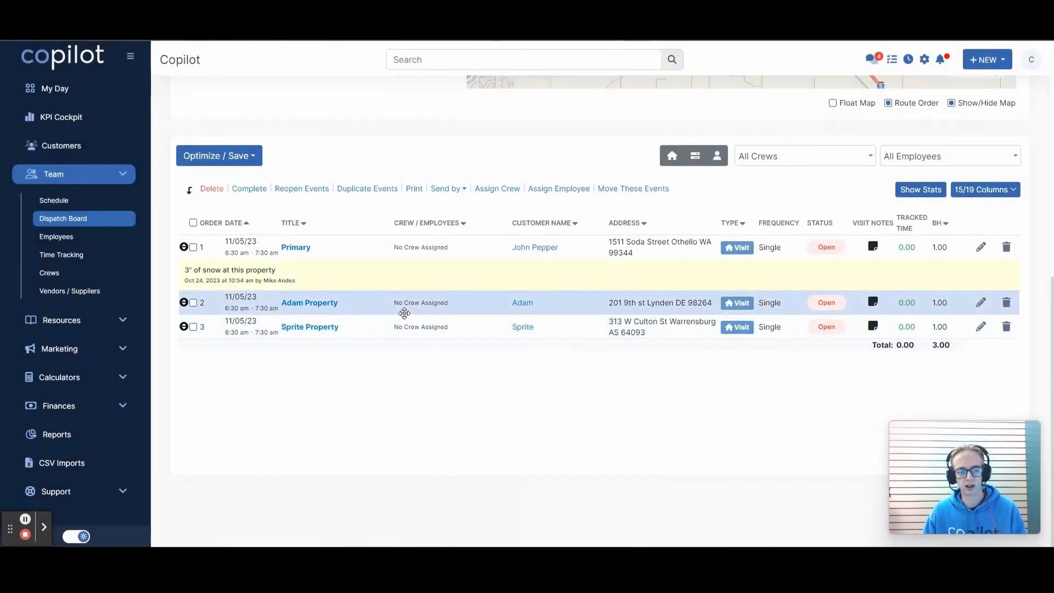
Reload the Nov 05, 2023 dispatch board and check the dispatcher note shown in the visit list.
key("F5")
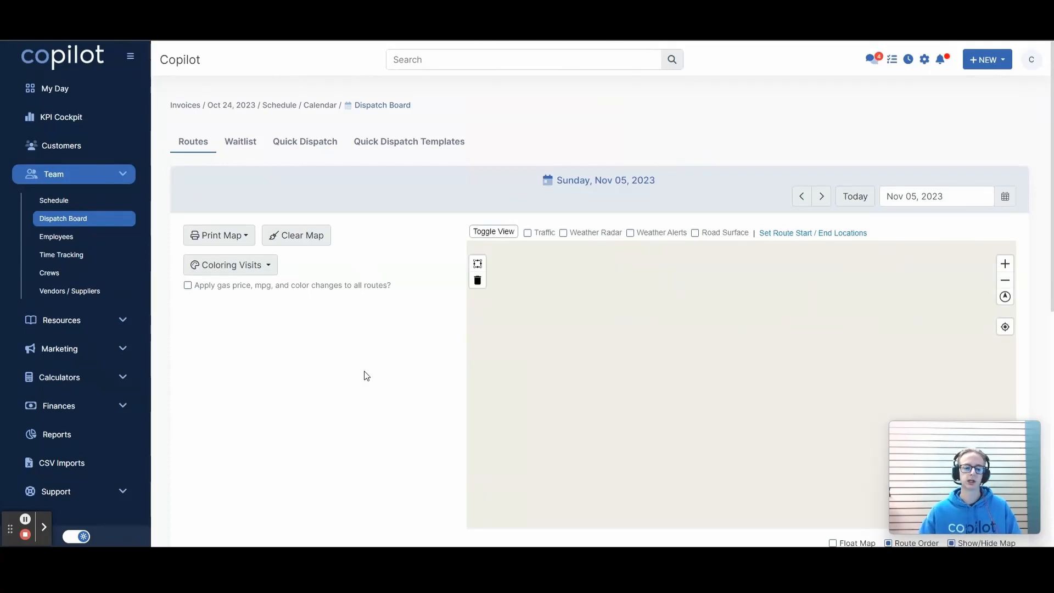
scroll(357, 345, "down", 7)
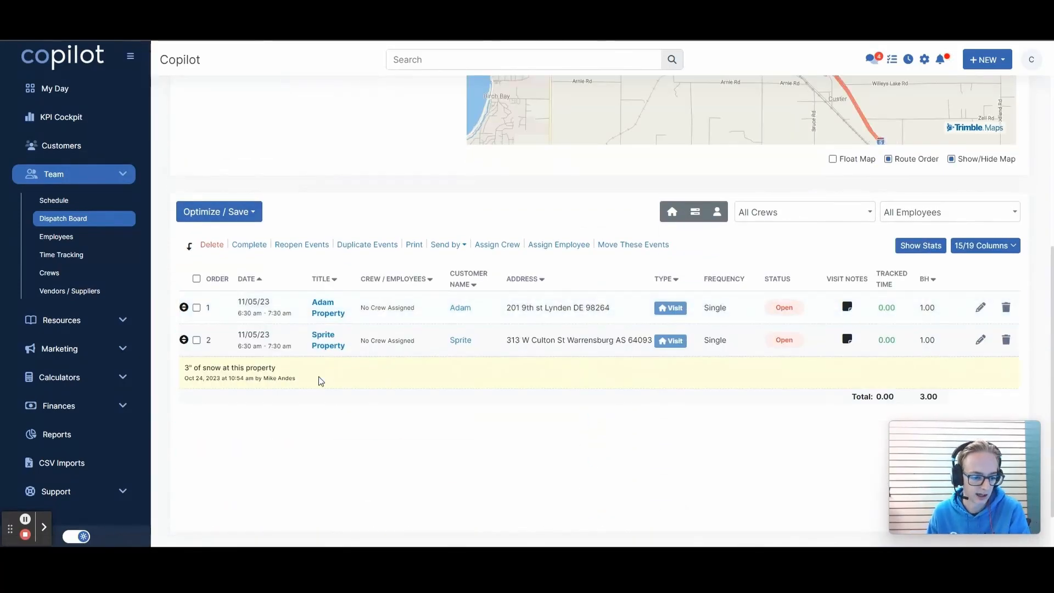
left_click_drag(190, 369, 258, 369)
left_click(300, 451)
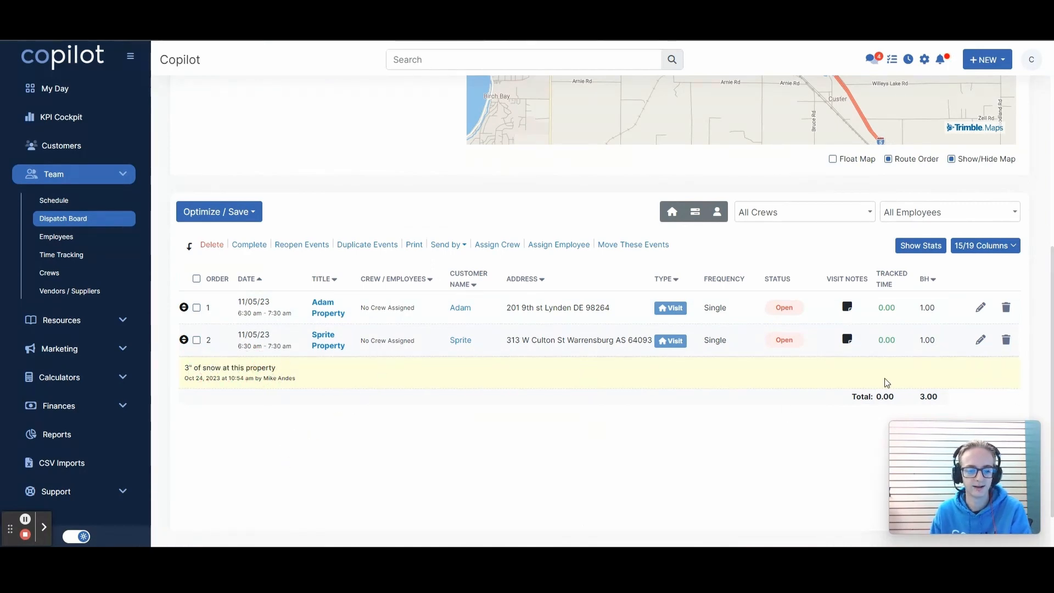
scroll(885, 387, "down", 1)
scroll(884, 395, "up", 8)
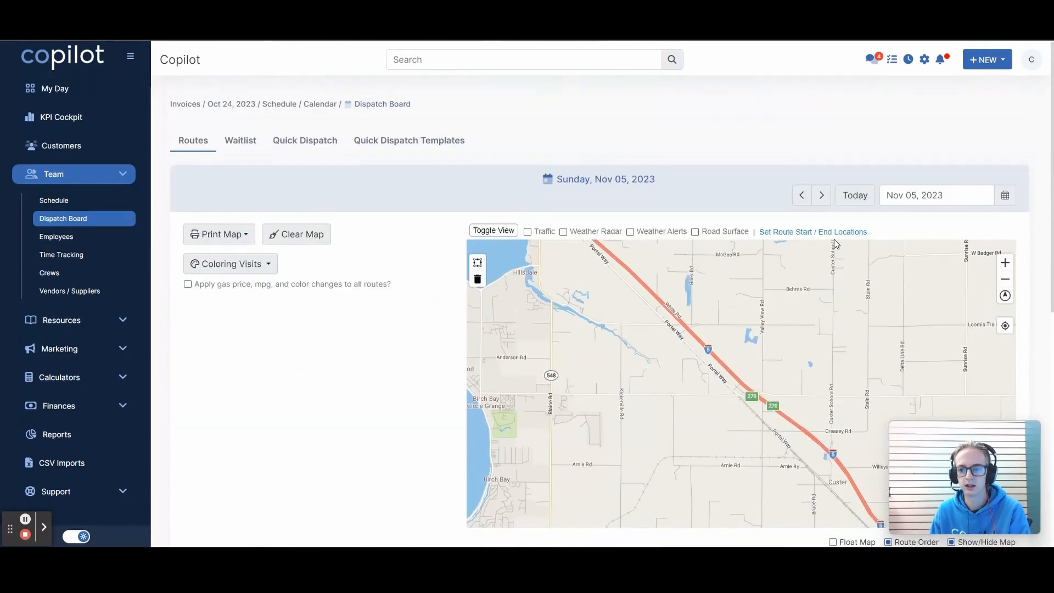
Open the newest Oct 24, 2023 invoice for the Primary property from the invoices list and review its contents.
left_click(82, 405)
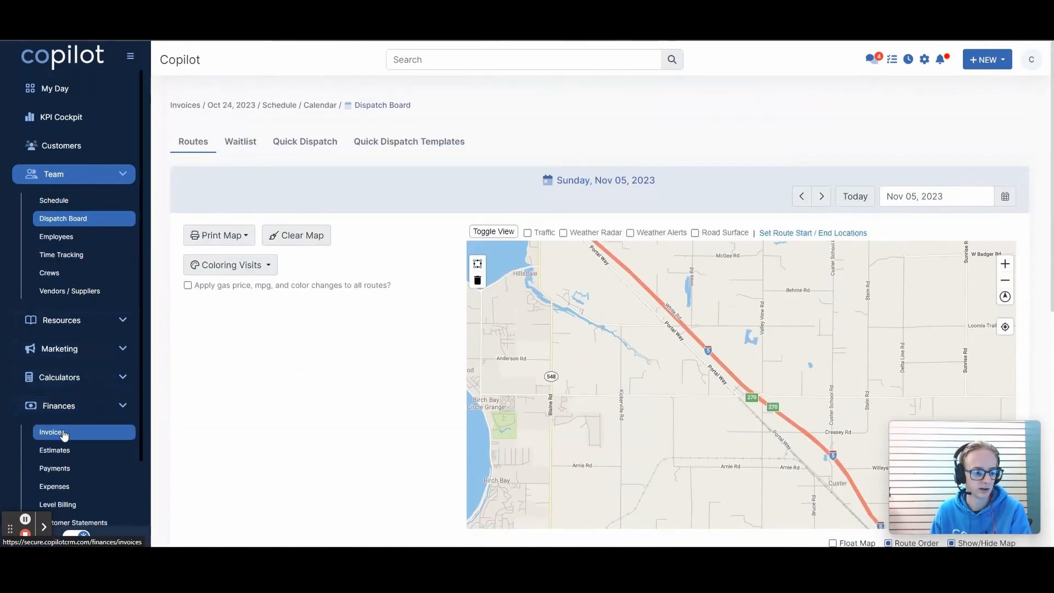
left_click(64, 435)
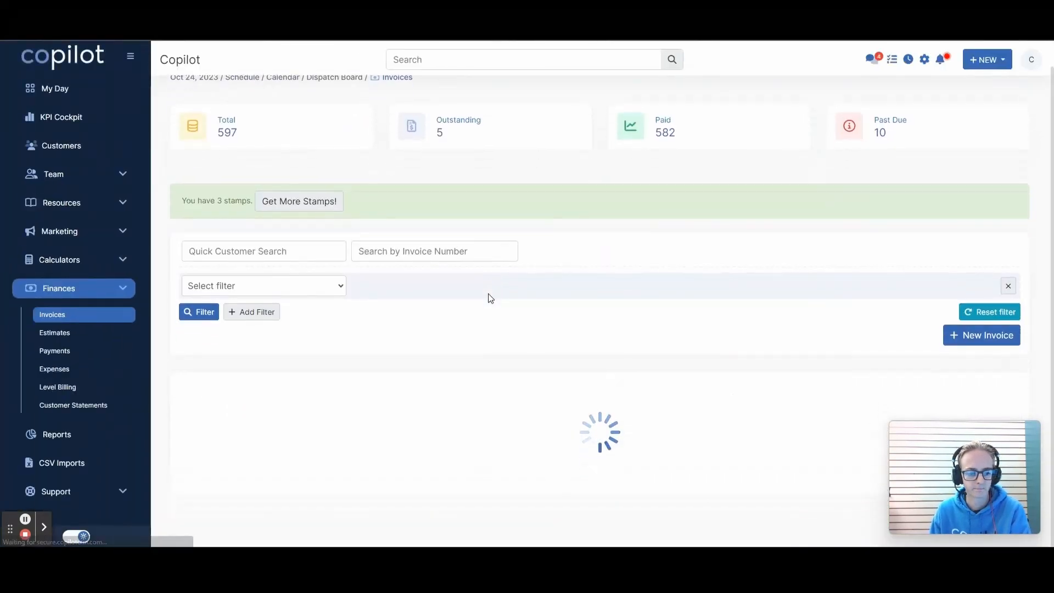
scroll(490, 298, "down", 3)
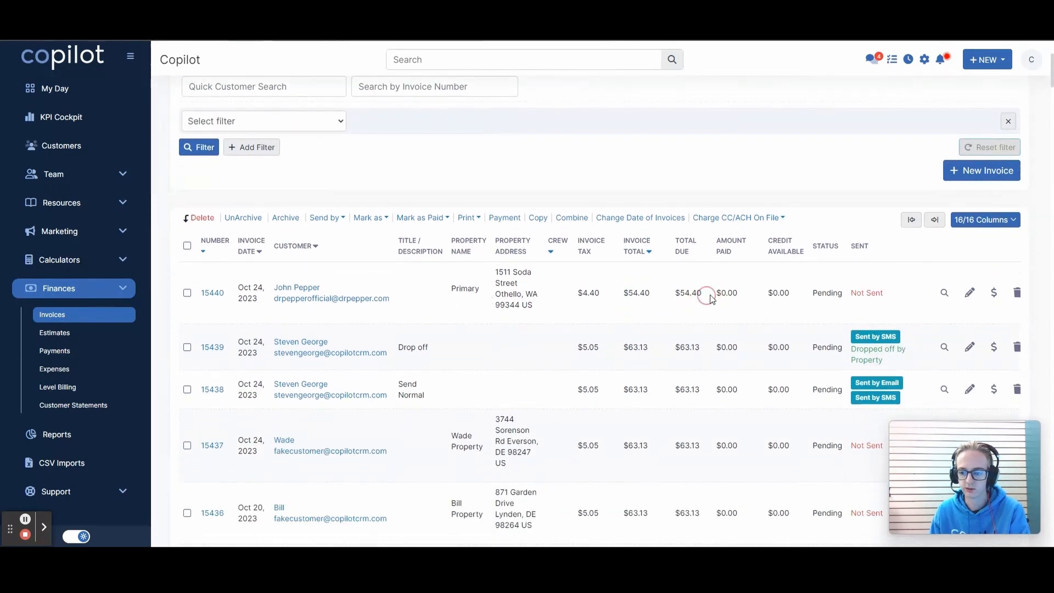
left_click(934, 291)
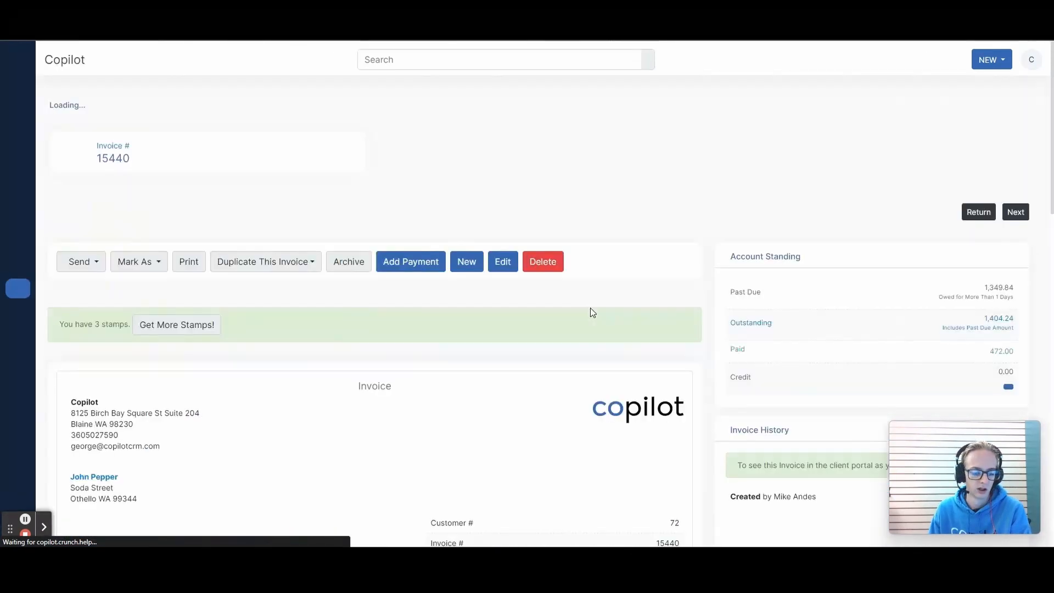
scroll(592, 318, "down", 10)
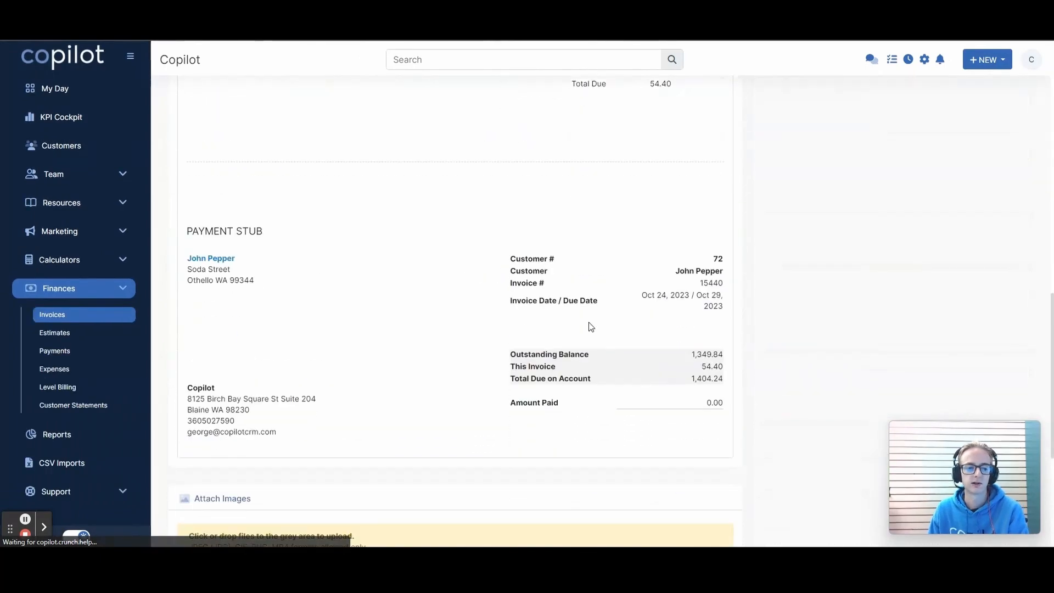
scroll(589, 325, "up", 10)
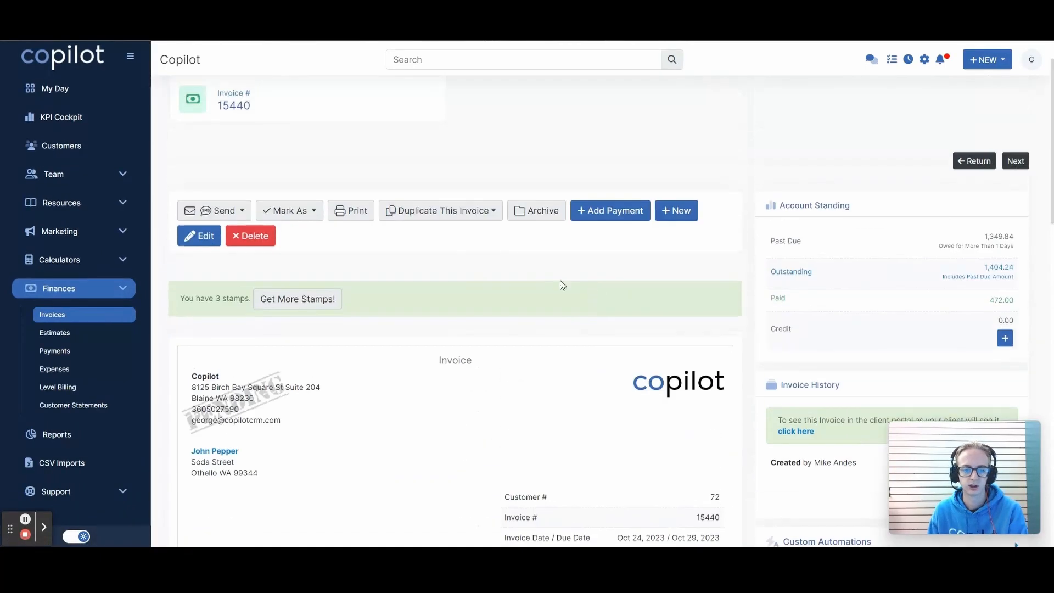
Edit the invoice, set the Snow Removal line's quantity to 3, and save it.
left_click(204, 236)
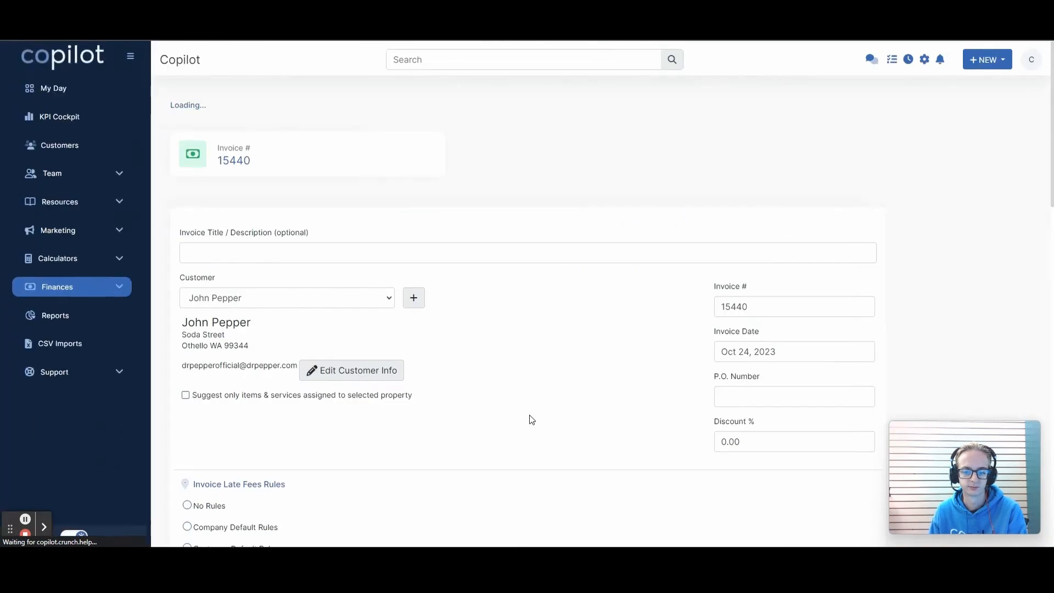
scroll(571, 407, "down", 7)
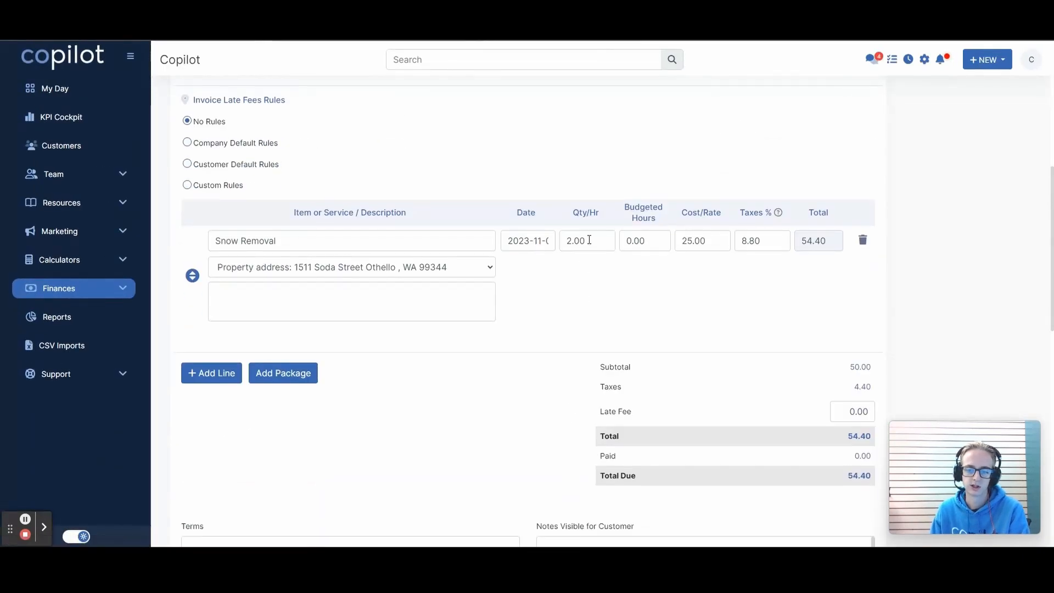
double_click(565, 240)
type("3")
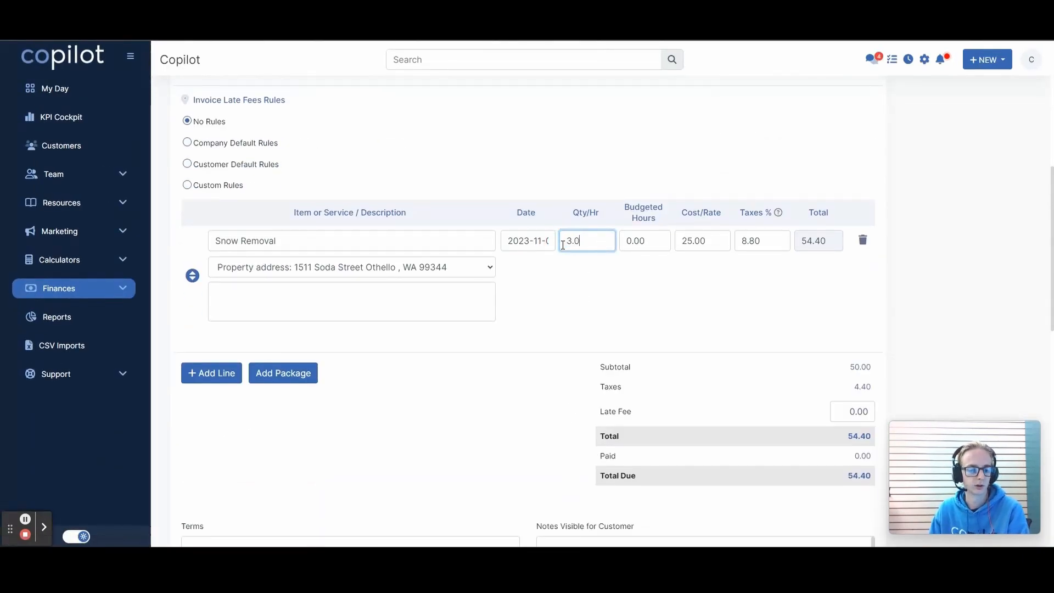
scroll(746, 489, "down", 8)
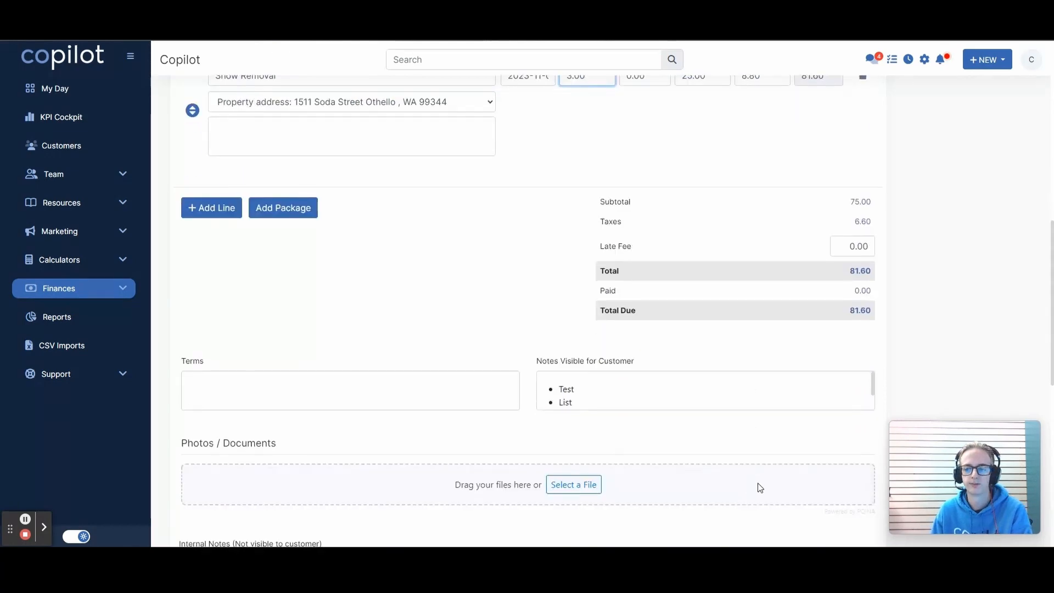
scroll(817, 435, "down", 3)
left_click(859, 494)
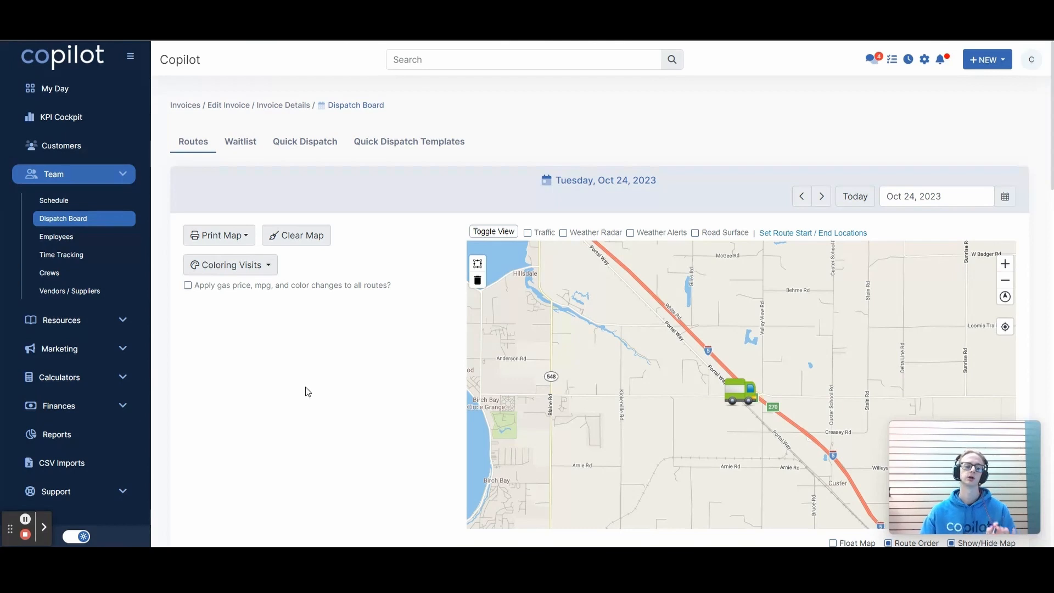
Search the customer list by name for the commercial customer on the edited invoice and open their profile.
left_click(51, 155)
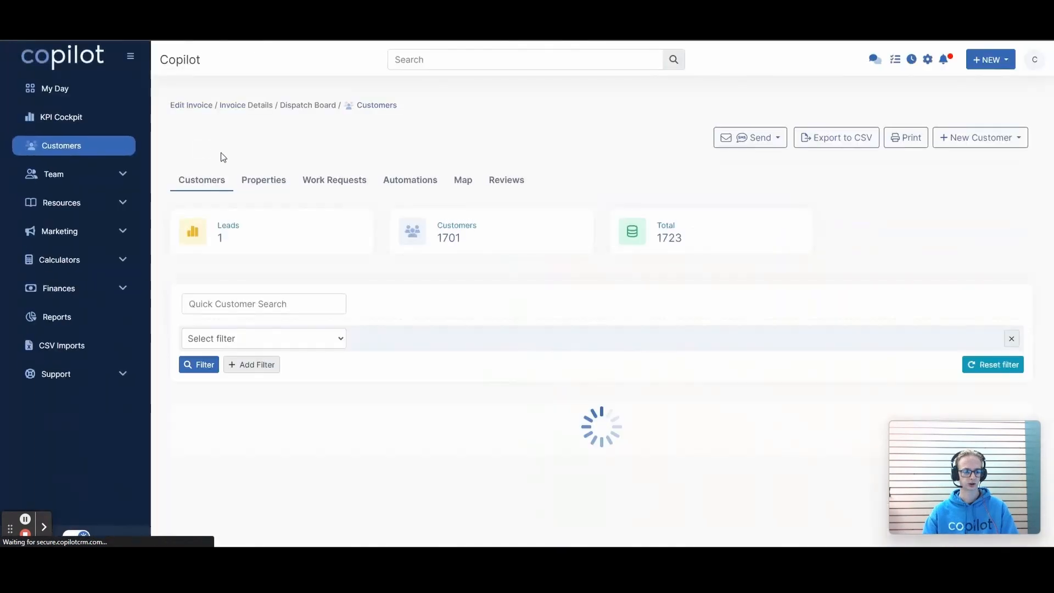
left_click(238, 306)
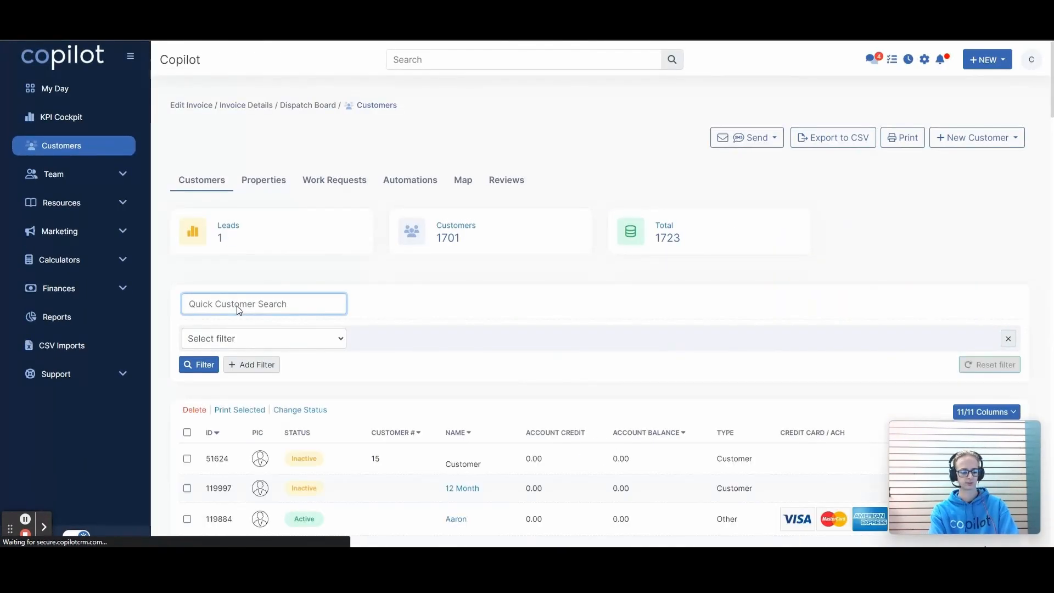
type("john p")
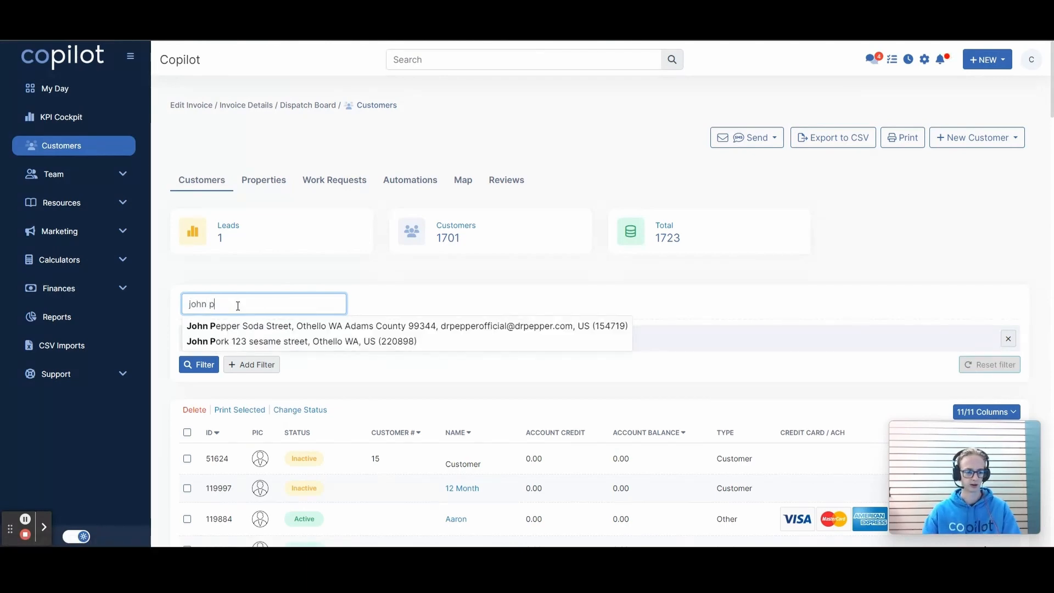
left_click(235, 326)
scroll(385, 302, "down", 1)
scroll(386, 316, "down", 1)
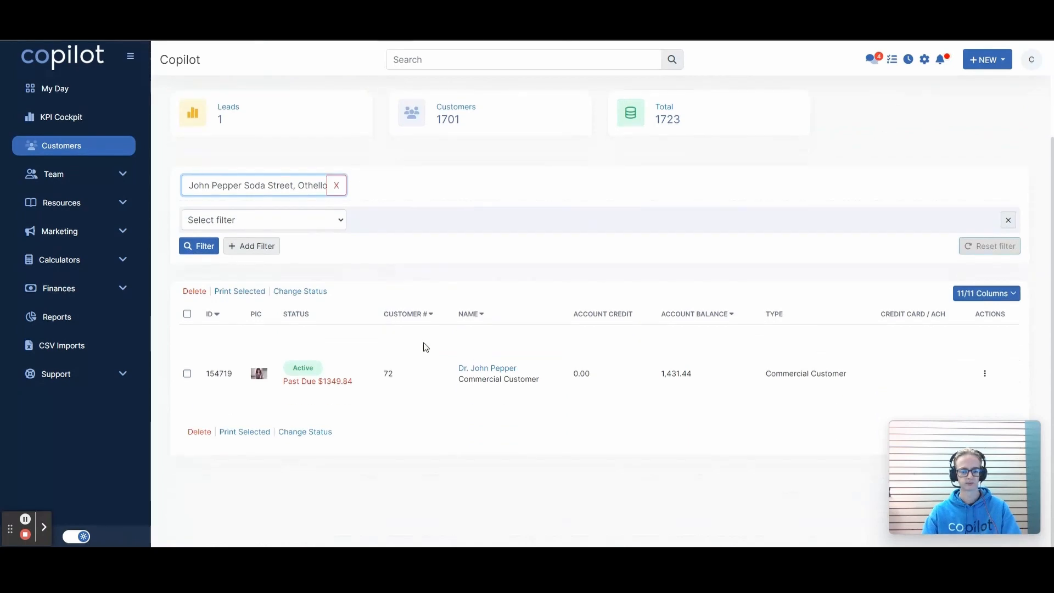
left_click(502, 370)
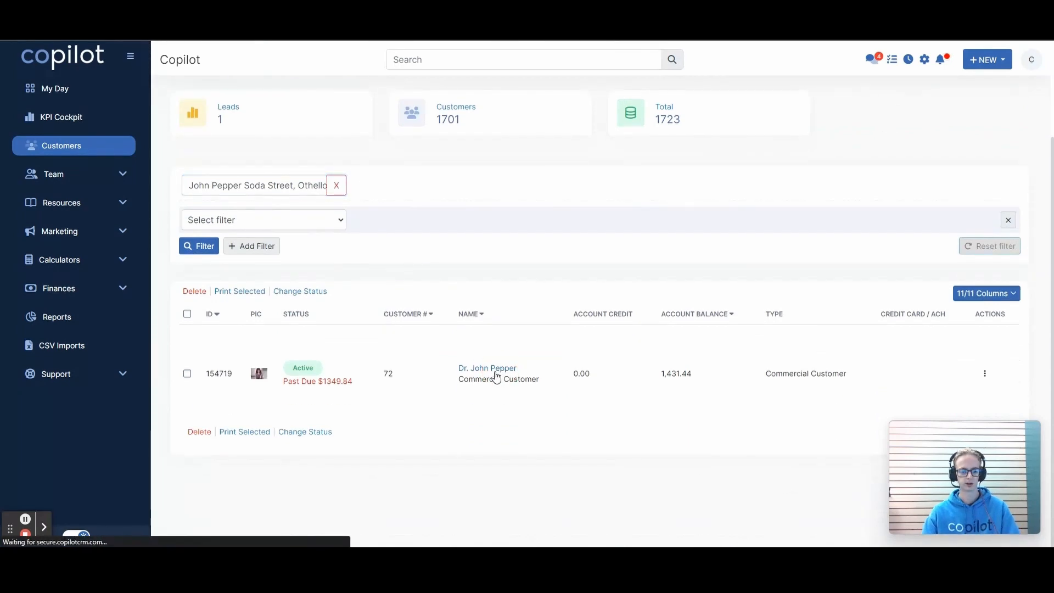
Add the line 'Snow Removal of driveway: $45' to the internal customer notes and update them.
scroll(495, 374, "down", 3)
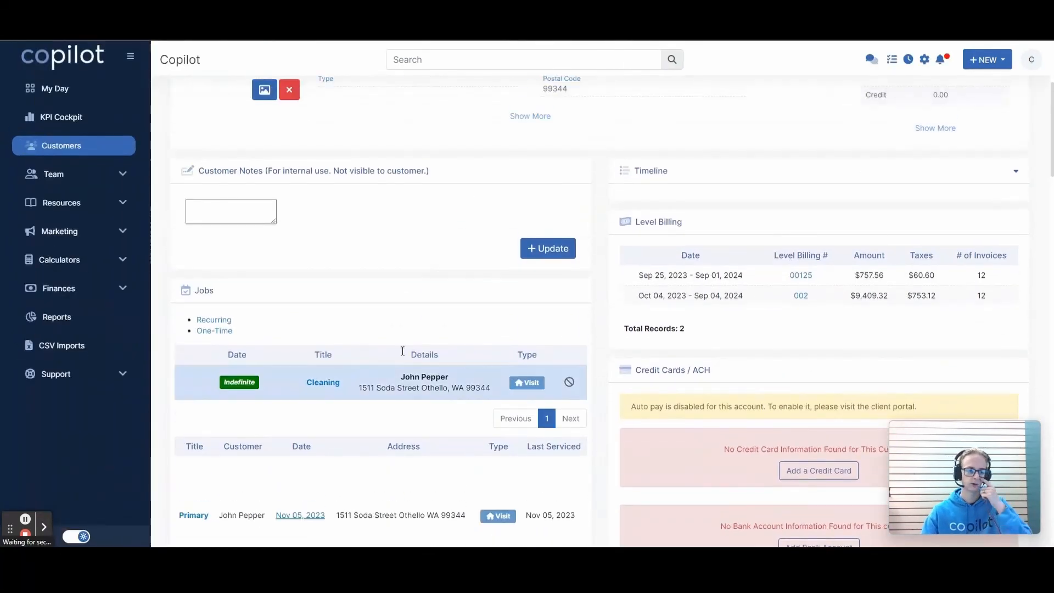
left_click(269, 251)
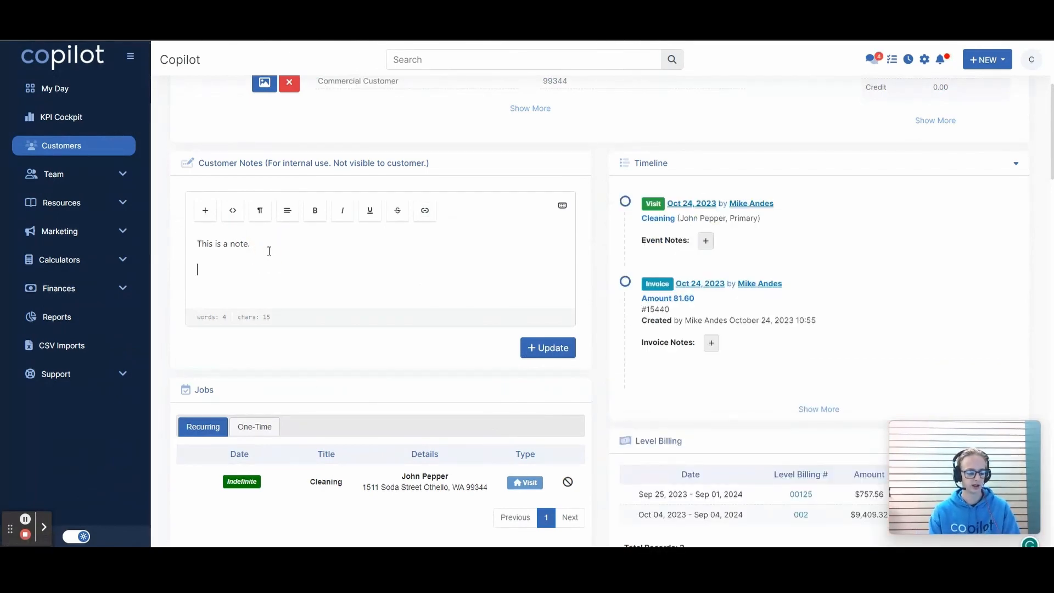
type("Snow Re")
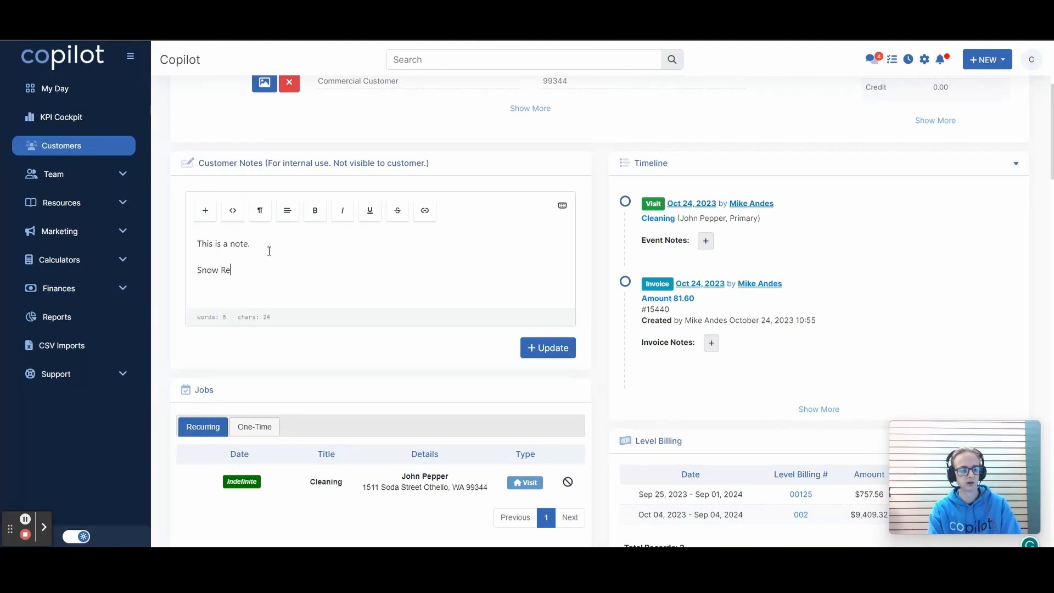
type("moval of driv")
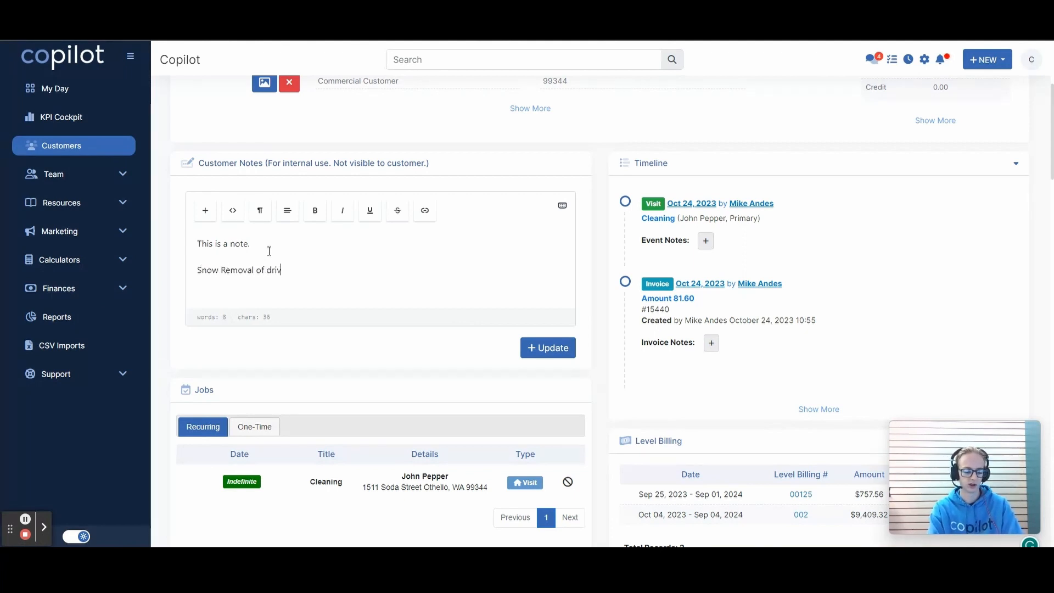
type("eway:")
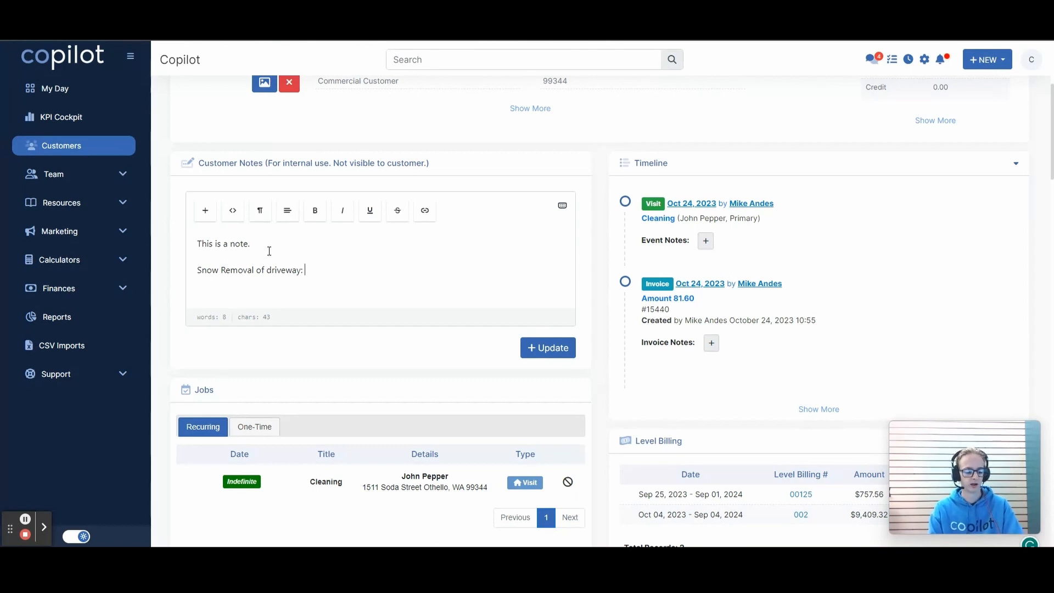
type(" $45")
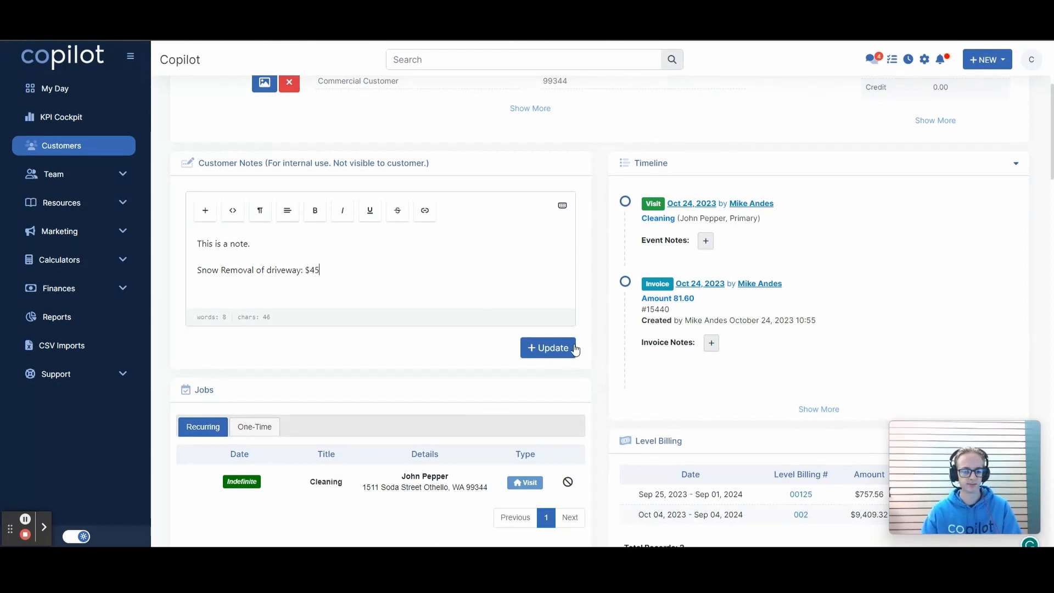
left_click(573, 349)
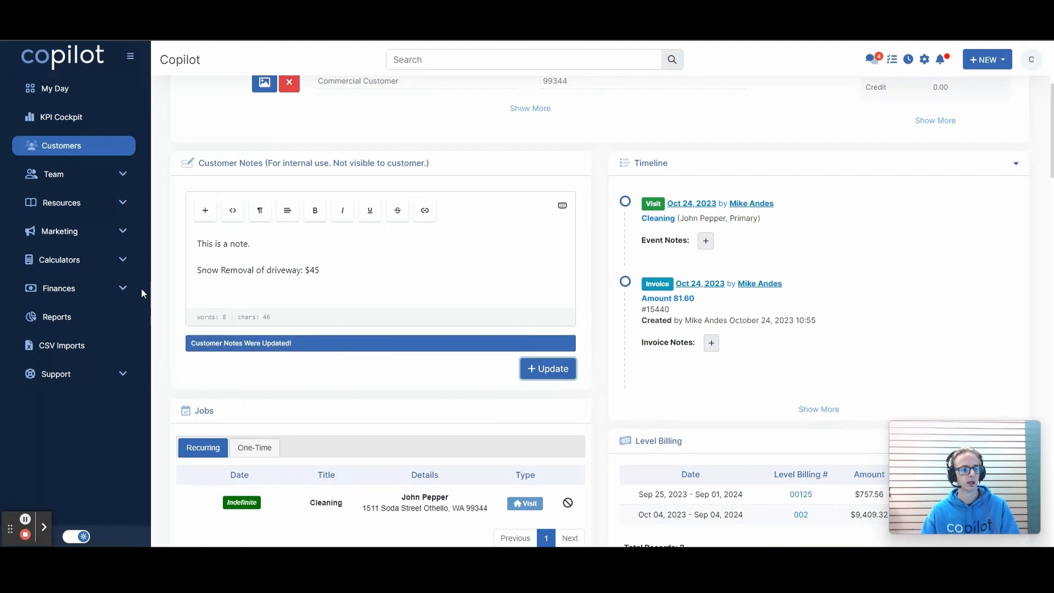
Open the dispatch board's quick dispatch templates in a second browser tab, keeping the customer profile open in the first.
left_click(82, 174)
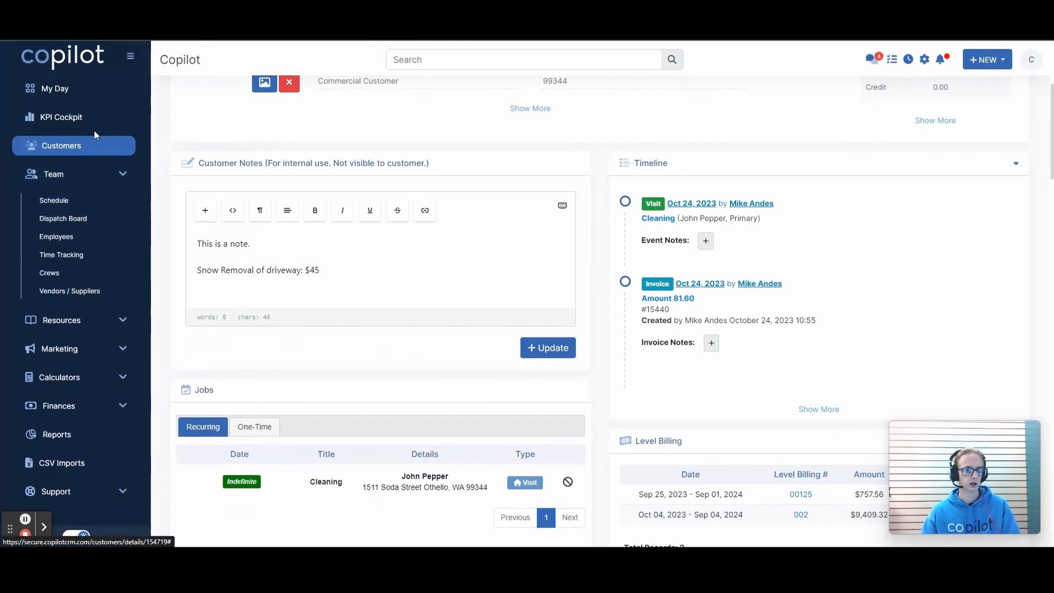
right_click(71, 5)
left_click(83, 70)
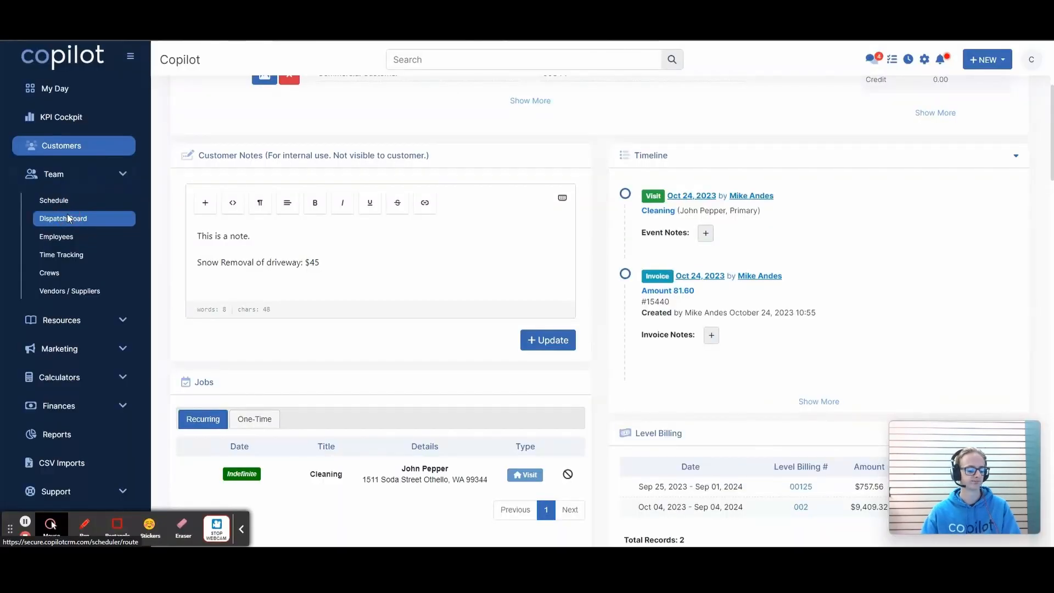
left_click(67, 213)
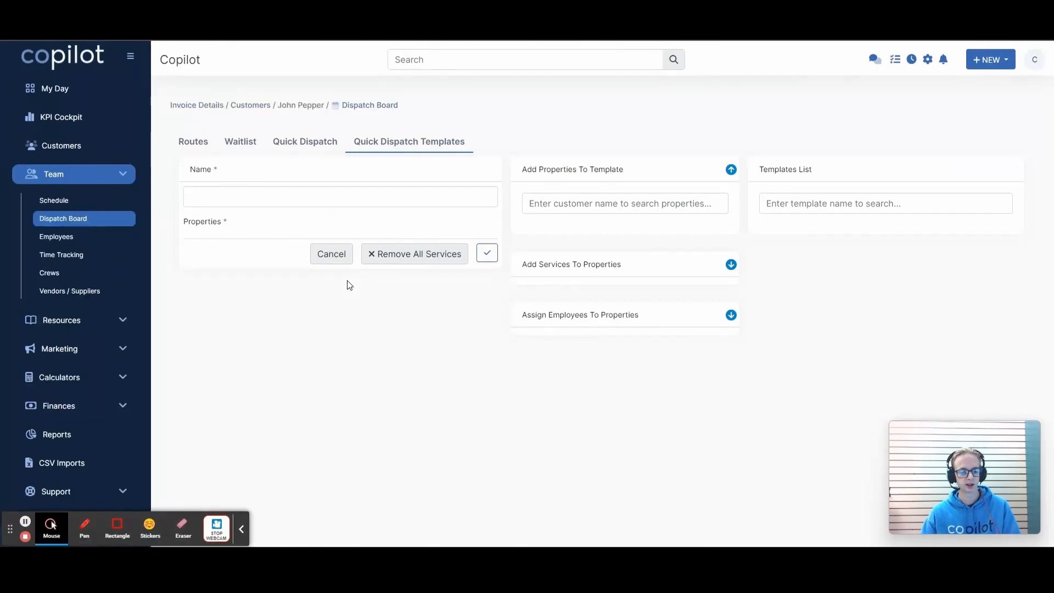
Name the new quick dispatch template 'Customer Specific Pricing for Snow Removal 2023'.
left_click(364, 190)
type("C")
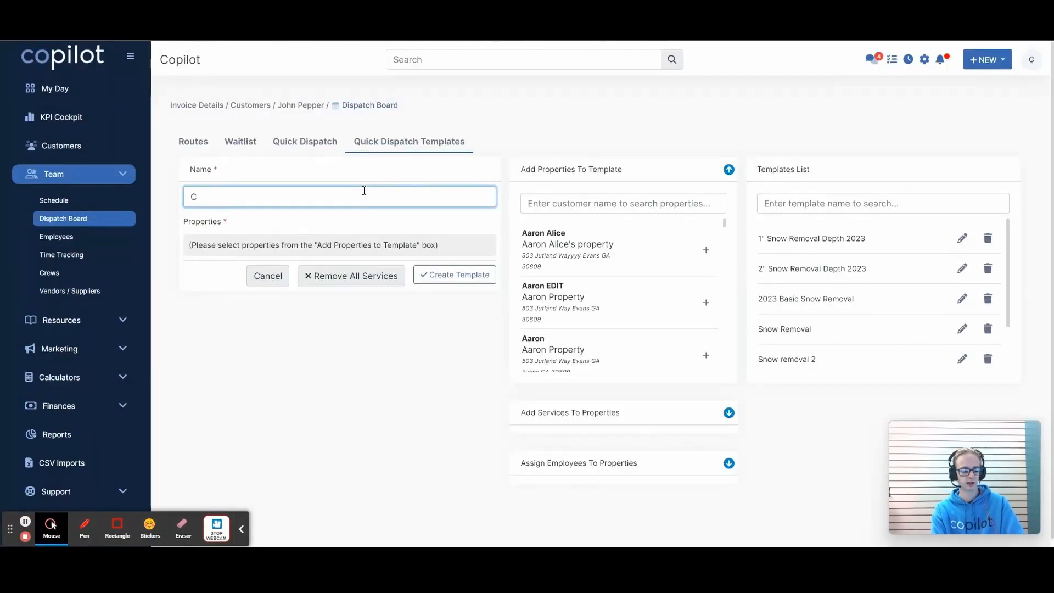
type("ustomer Specifi")
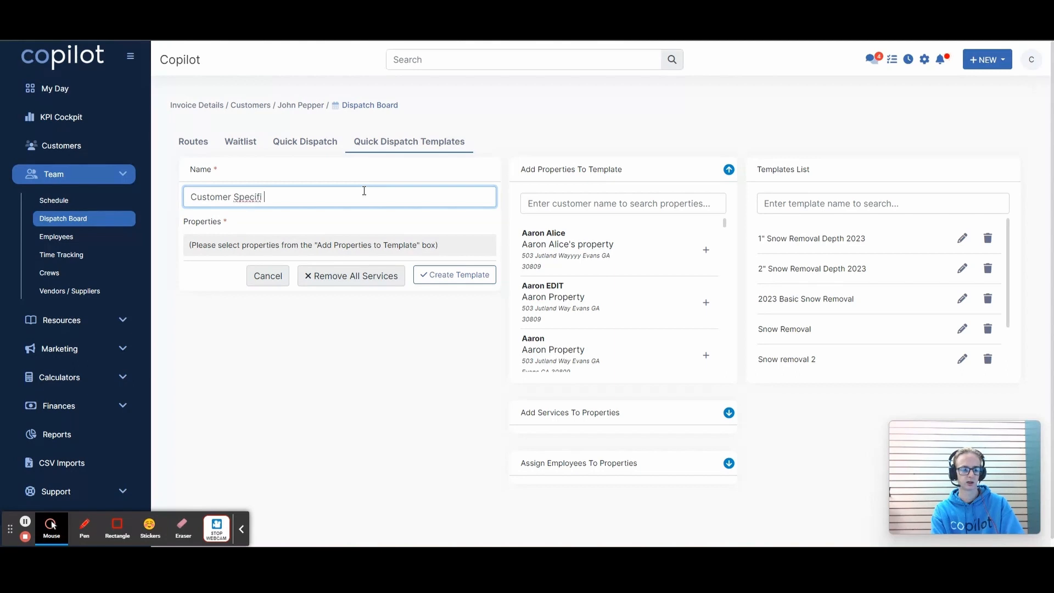
type("c P")
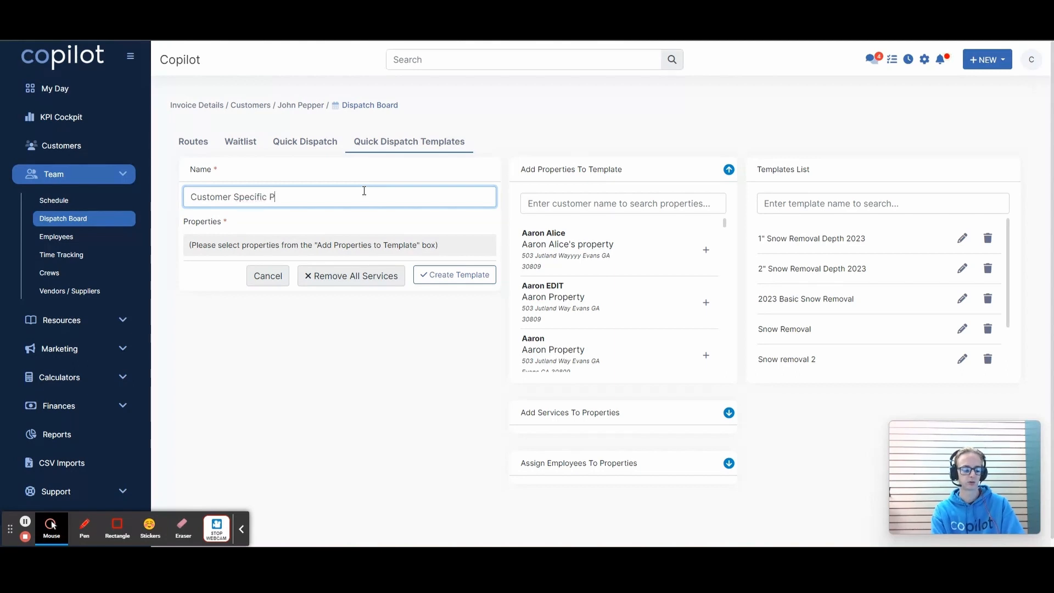
type("ricing for Snow Removal")
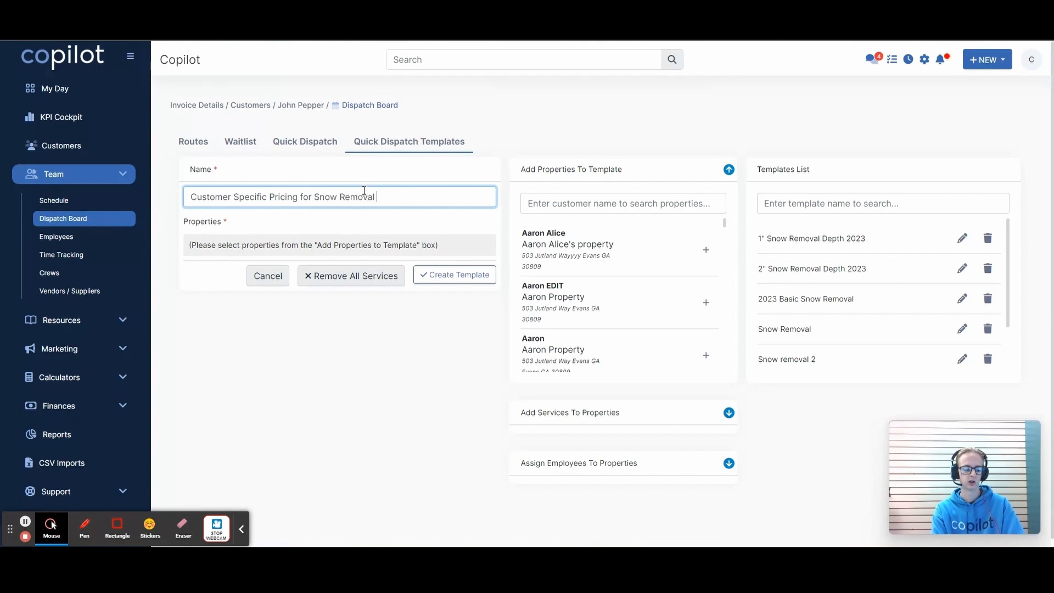
type(" 2023")
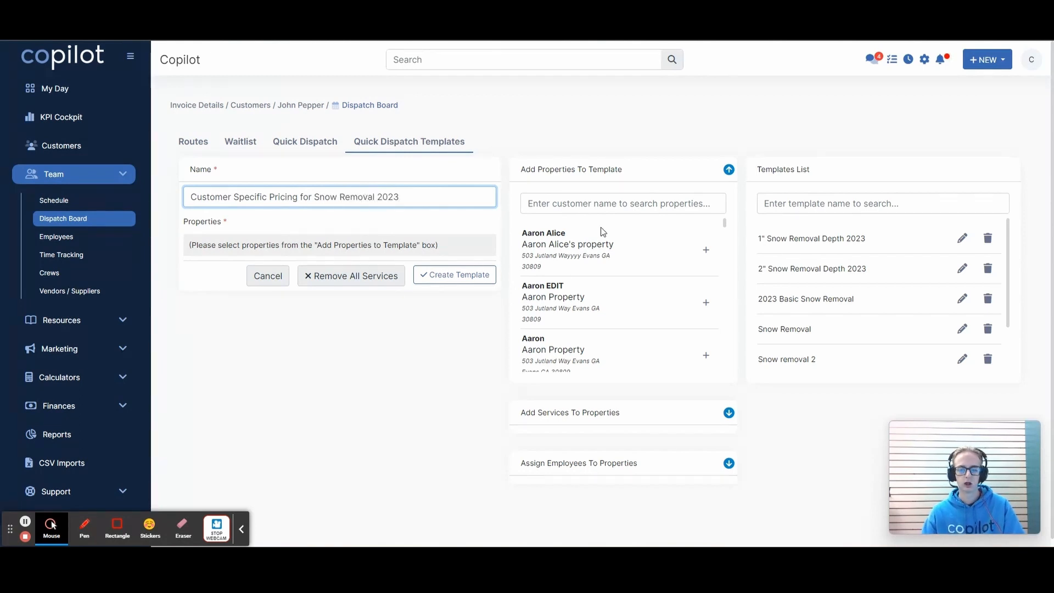
Find the customer's Primary property and add it to the template, and check the driveway price in the customer notes.
left_click(630, 208)
type("pepper")
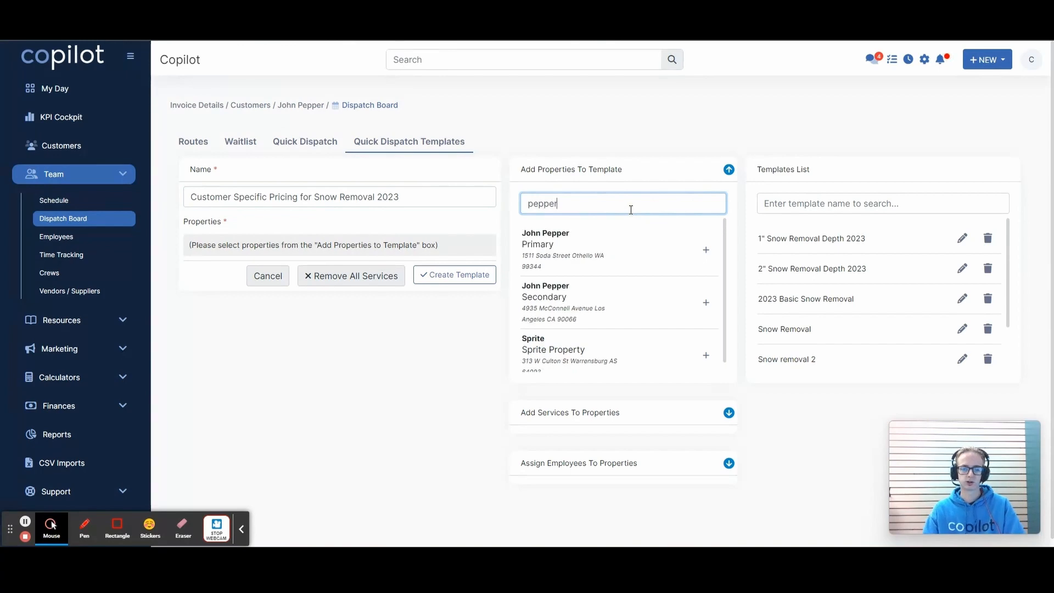
left_click(705, 250)
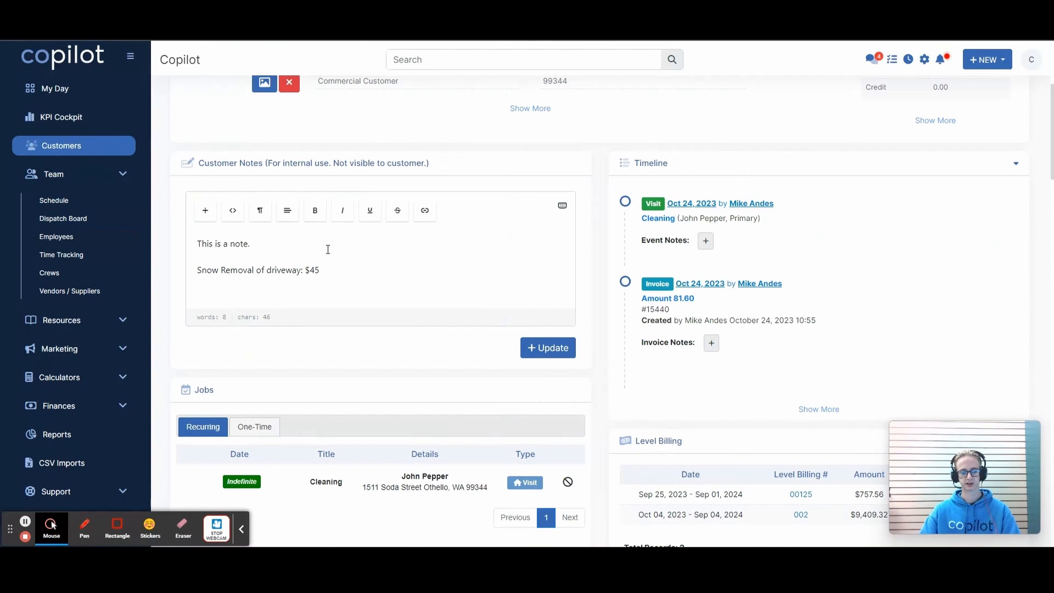
left_click_drag(323, 264, 288, 254)
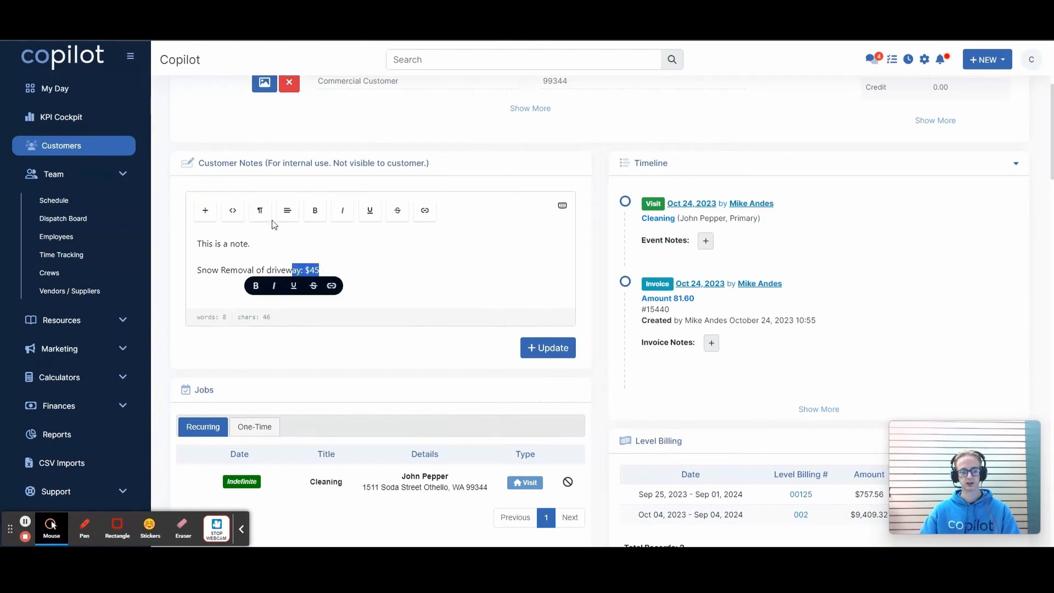
left_click(271, 243)
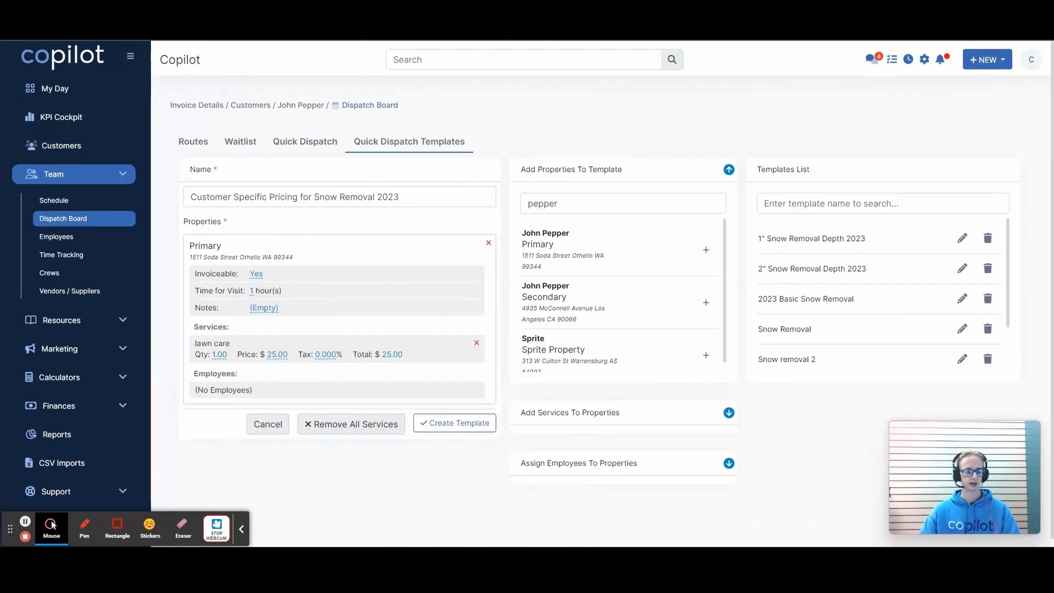
Set the lawn care service's price to $45.00 on the Primary property in the template.
scroll(345, 295, "down", 1)
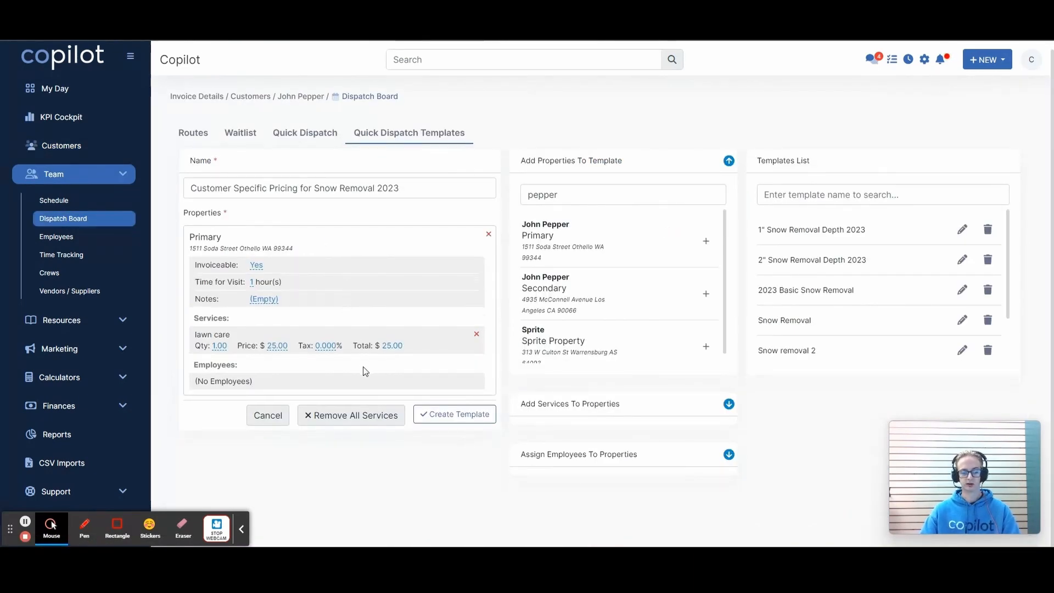
left_click(282, 347)
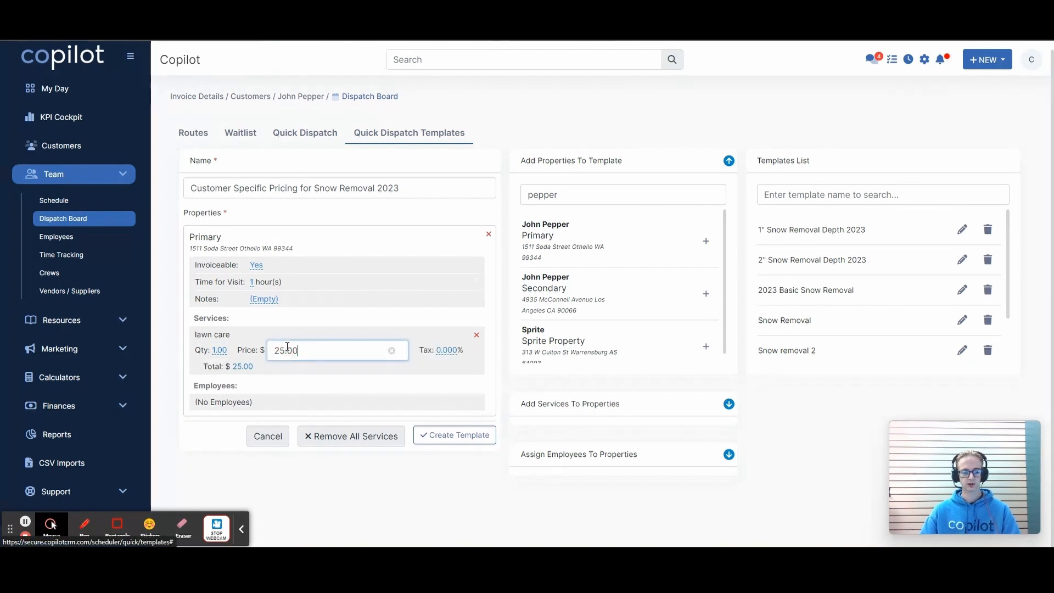
left_click(279, 351)
key("BackSpace")
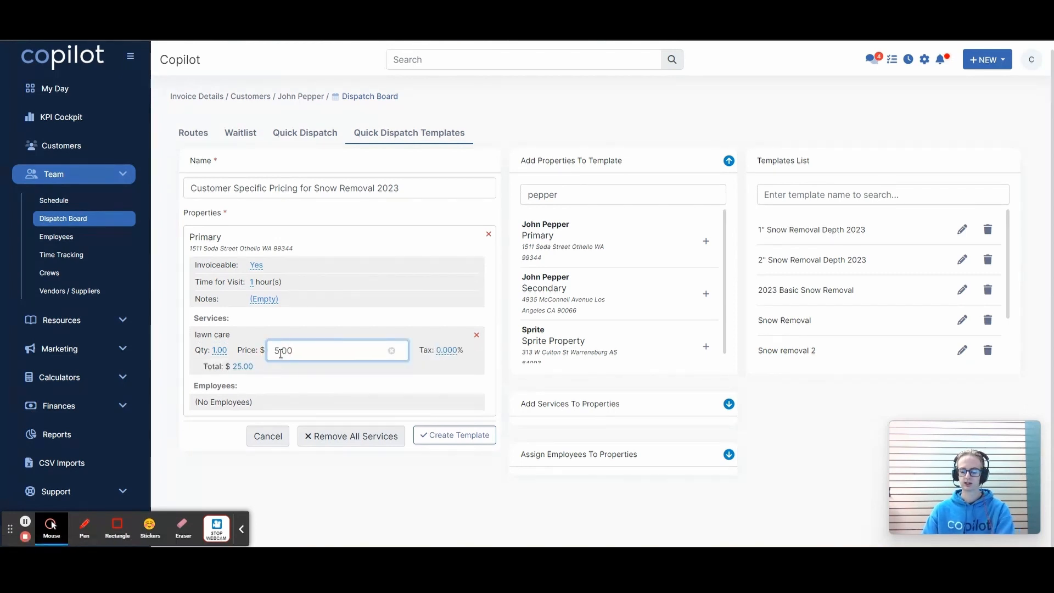
type("4")
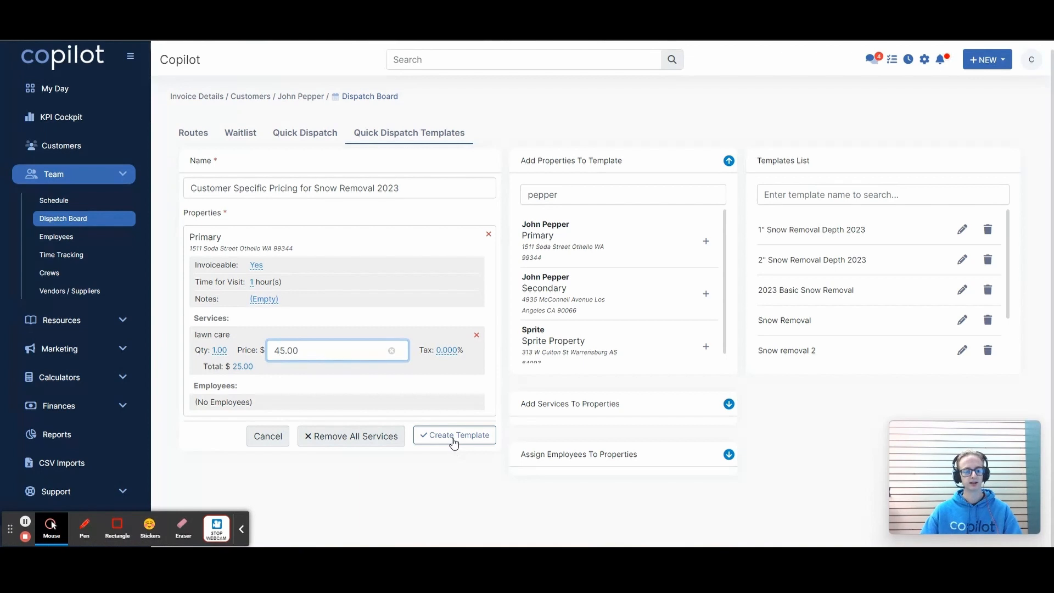
left_click(470, 479)
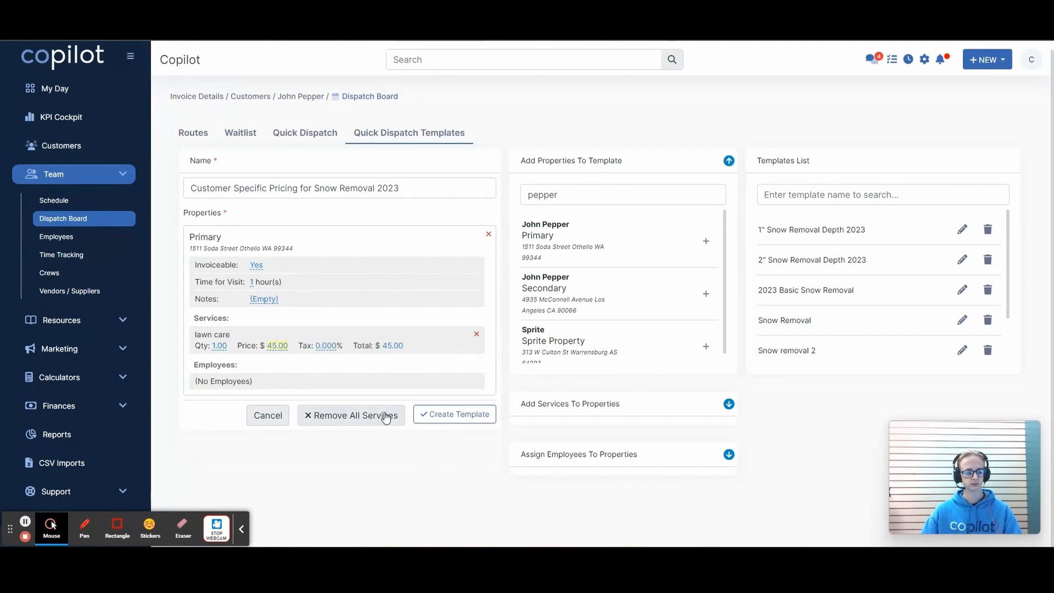
Replace the Primary property's lawn care service with the Snow Removal service, found by searching for 'snow'.
left_click(475, 334)
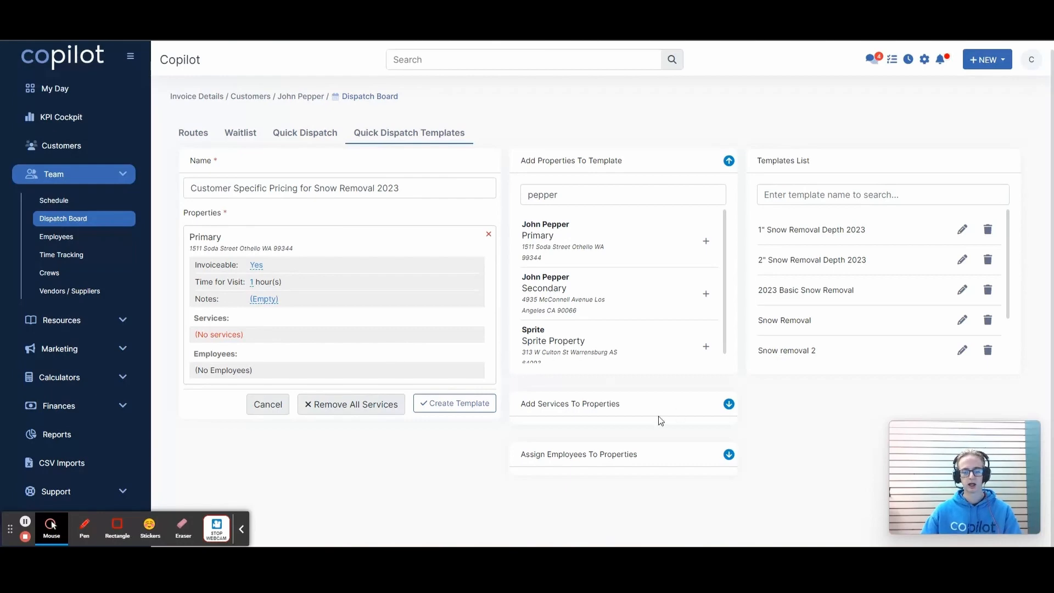
left_click(728, 403)
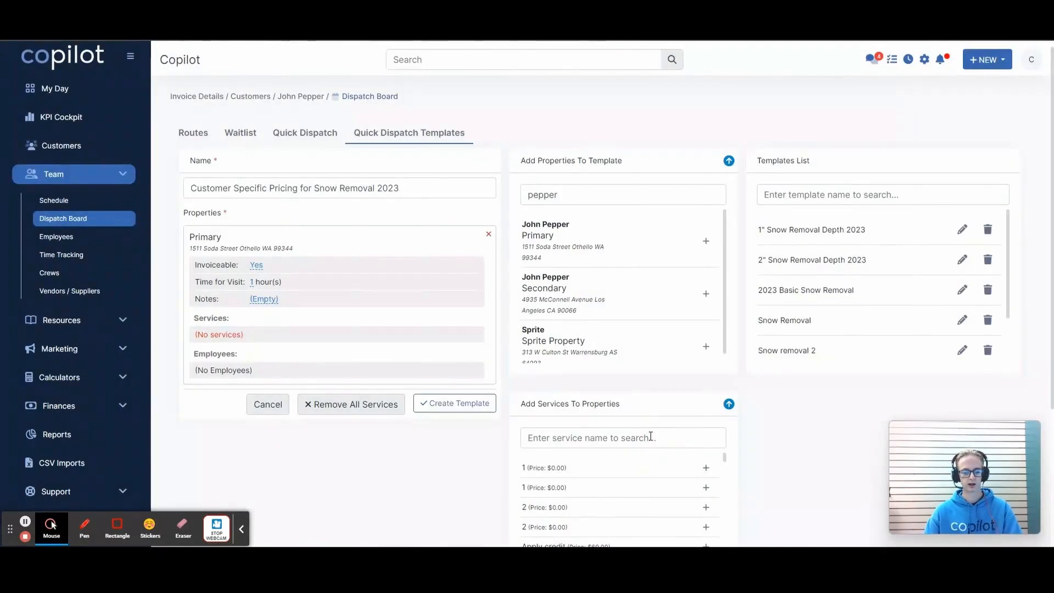
left_click(650, 436)
type("snow")
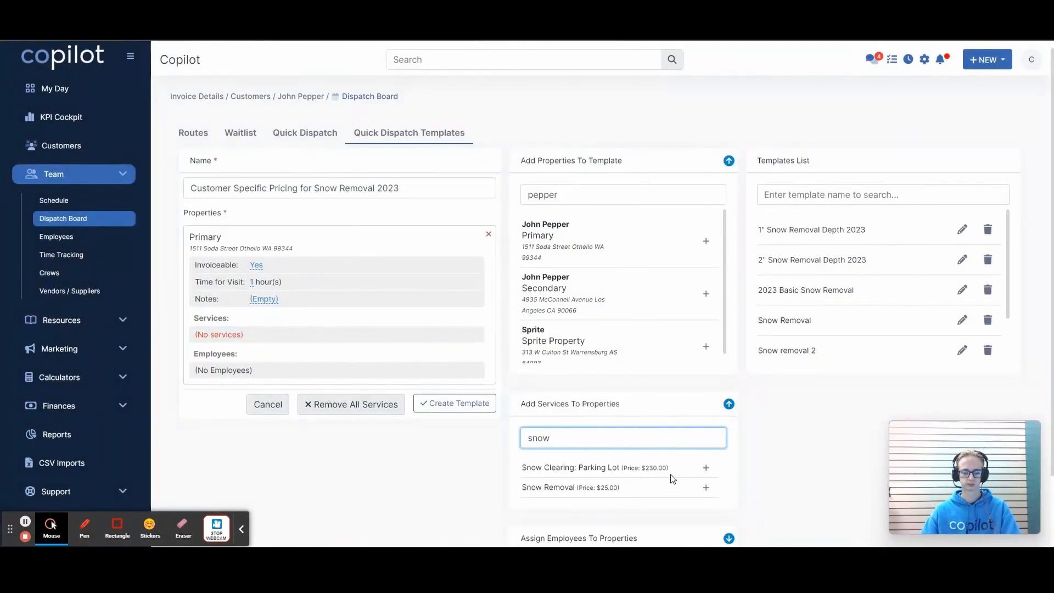
left_click(706, 487)
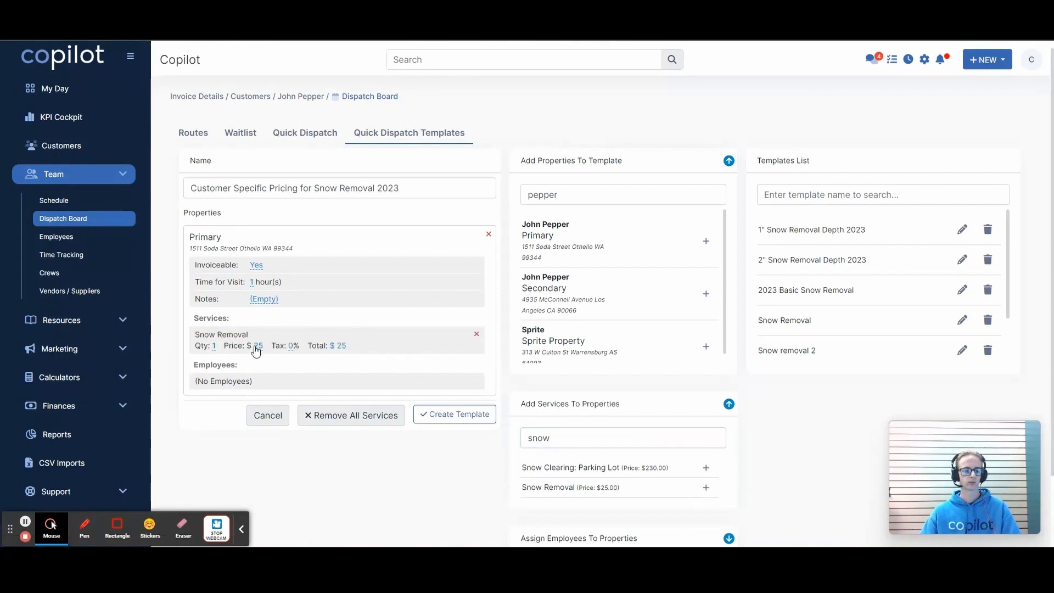
Set the Snow Removal service's price to $45 in the template.
left_click(259, 351)
left_click(267, 355)
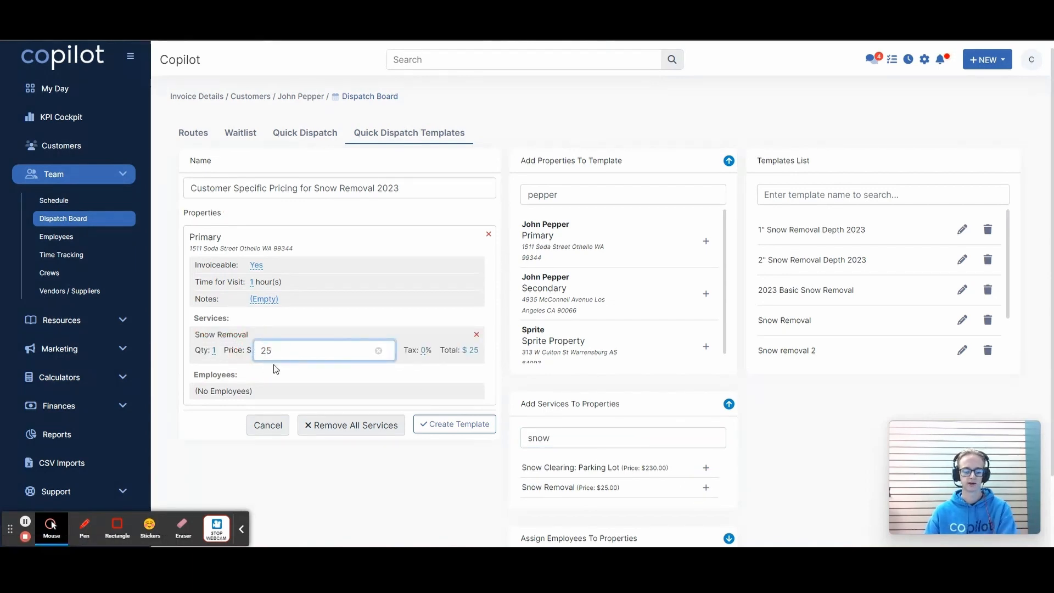
key("BackSpace")
type("4")
key("Return")
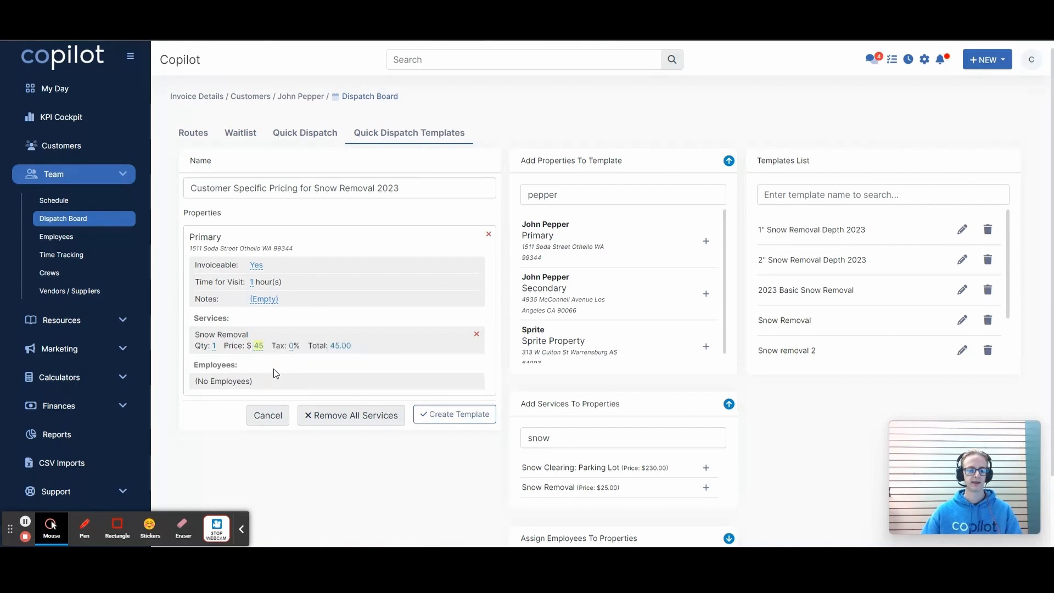
Assign Crew 1 to the Primary property and create the customer-specific pricing template.
scroll(422, 384, "down", 2)
left_click(724, 321)
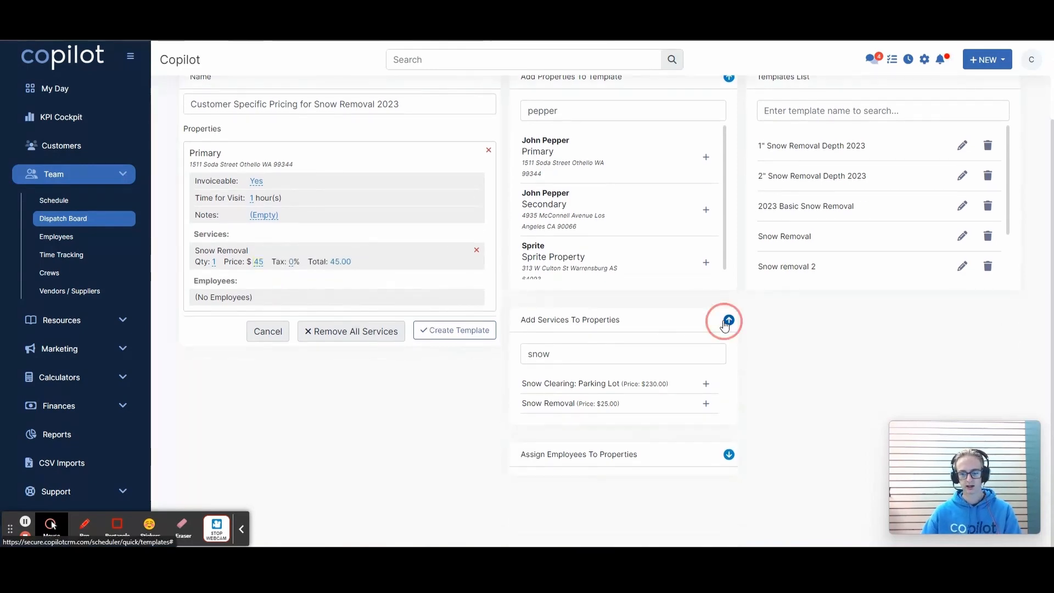
left_click(726, 322)
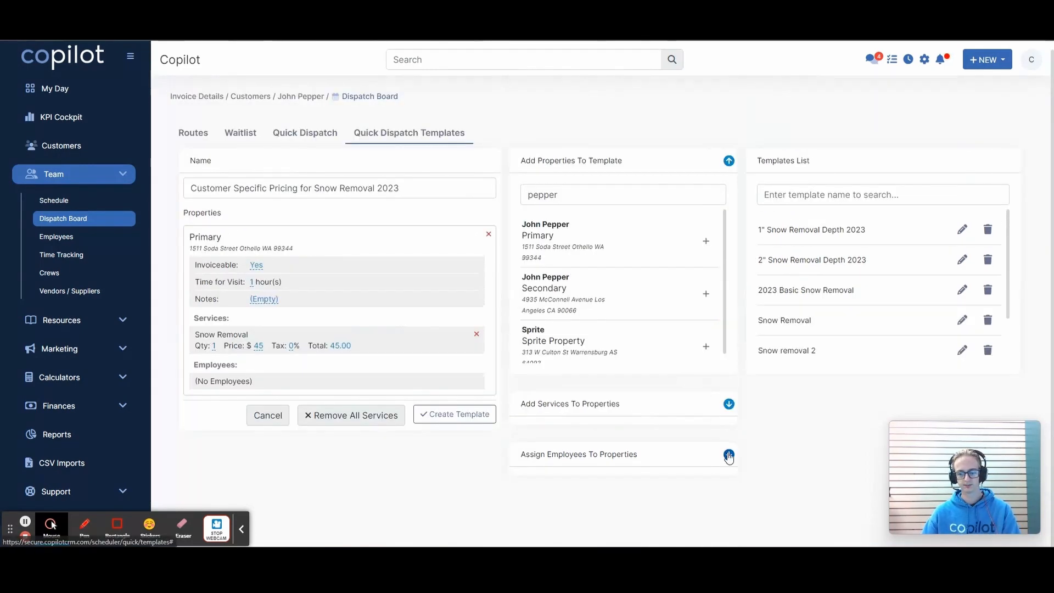
left_click(728, 456)
scroll(599, 461, "down", 3)
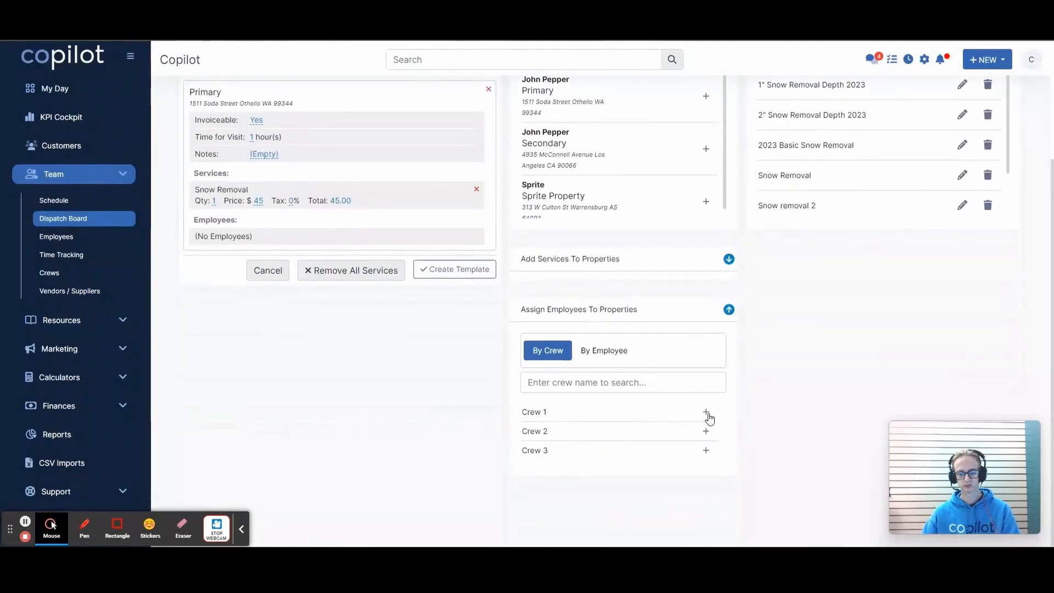
left_click(706, 412)
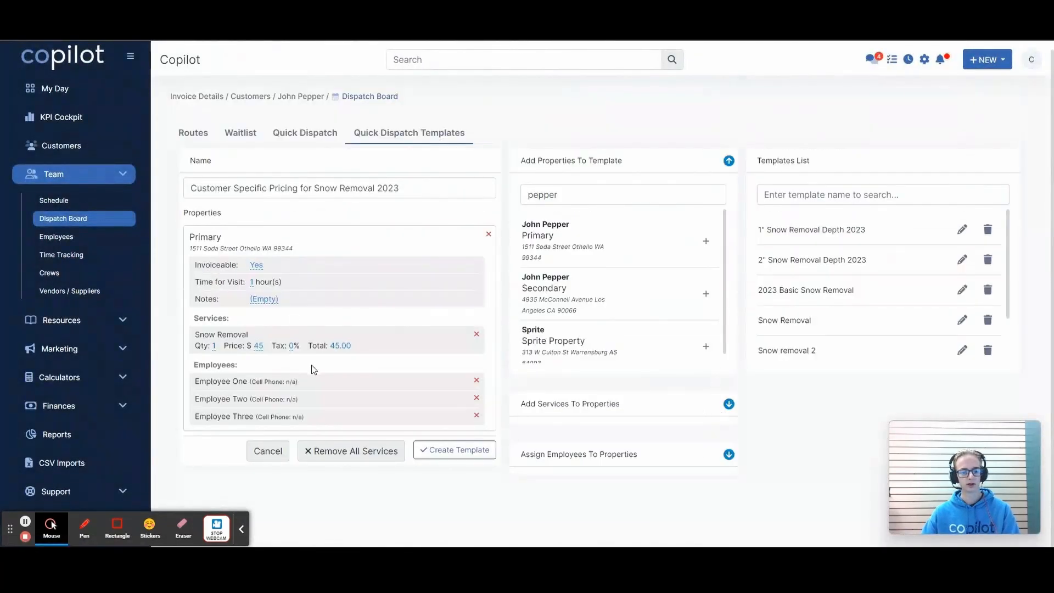
left_click(433, 449)
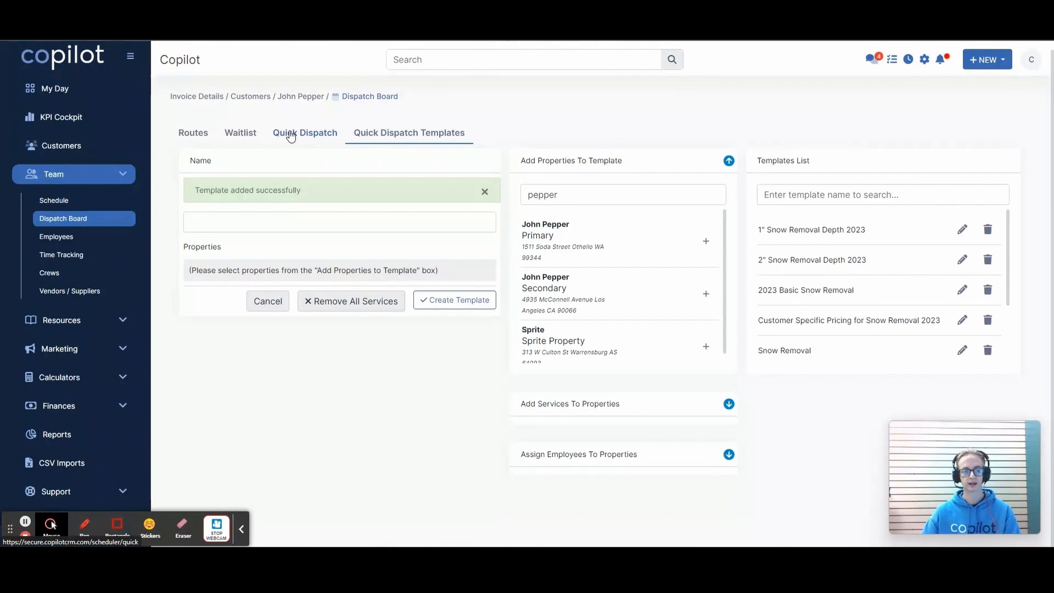
Load the 'Customer Specific Pricing for Snow Removal 2023' template into a quick dispatch and review its details.
left_click(288, 135)
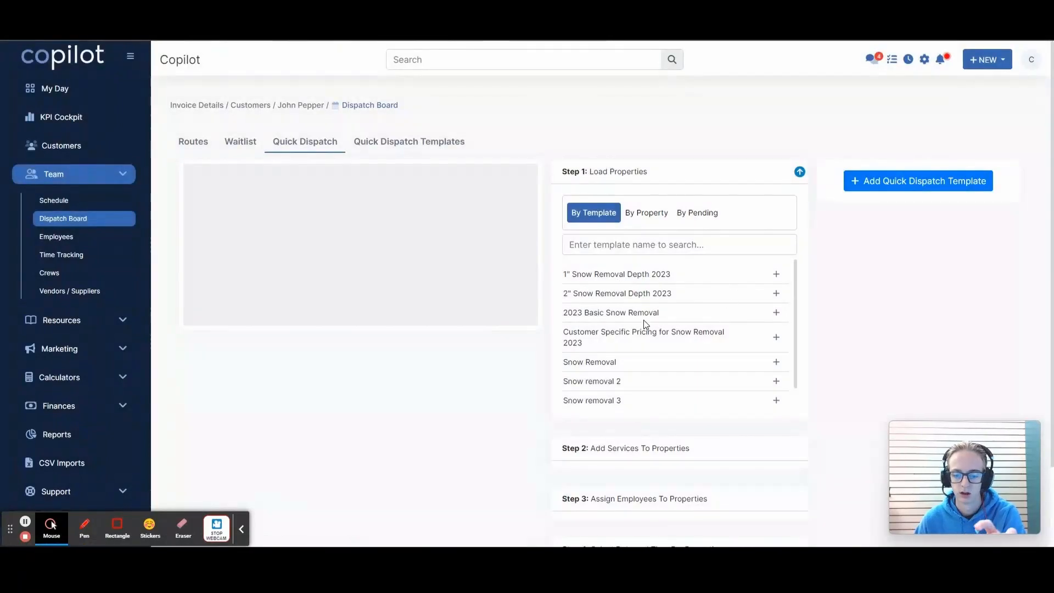
left_click(777, 337)
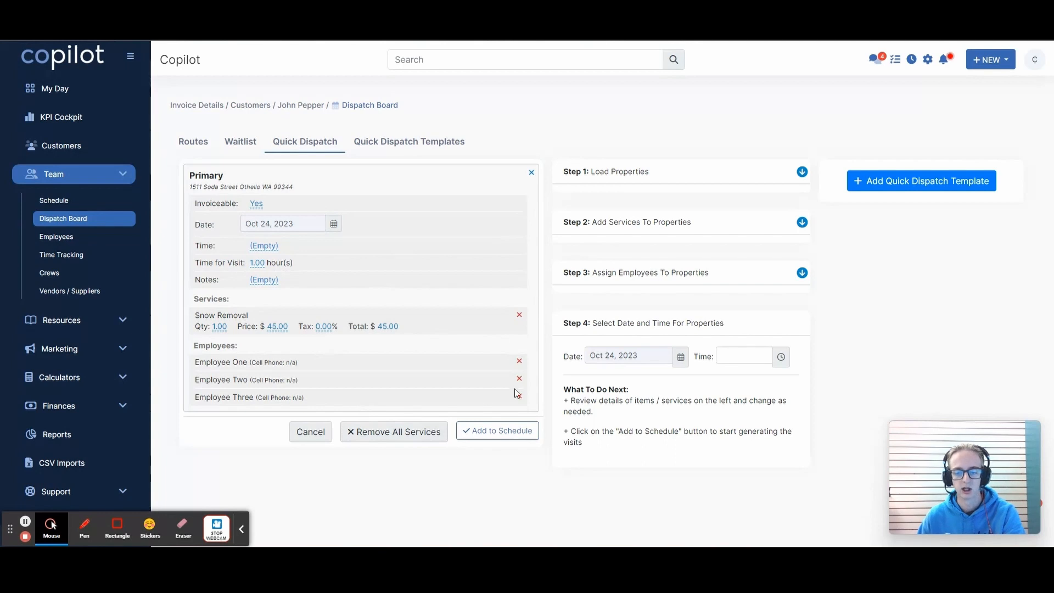
left_click_drag(571, 400, 679, 413)
left_click(688, 414)
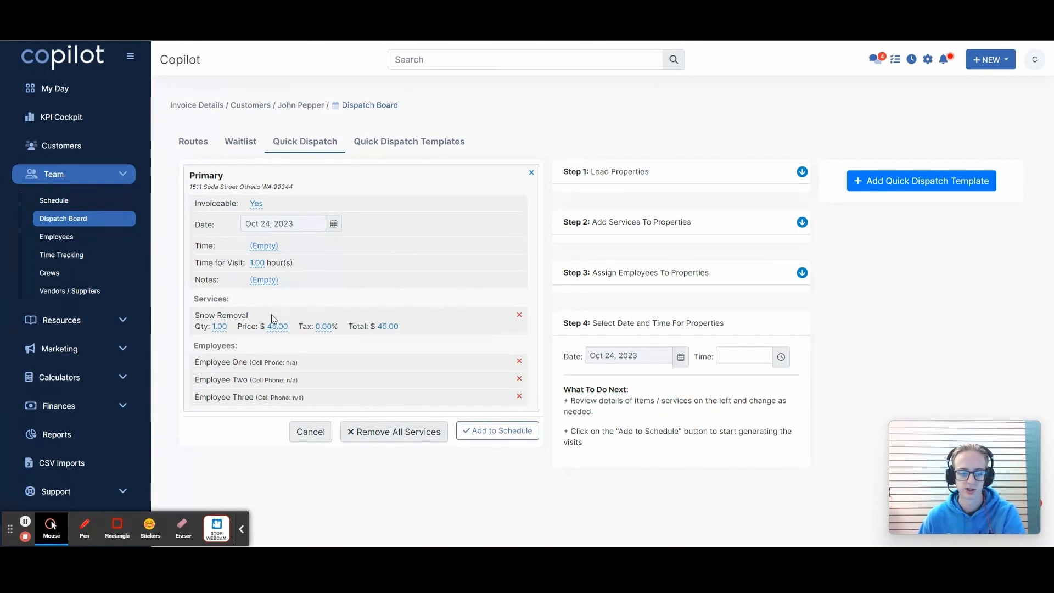